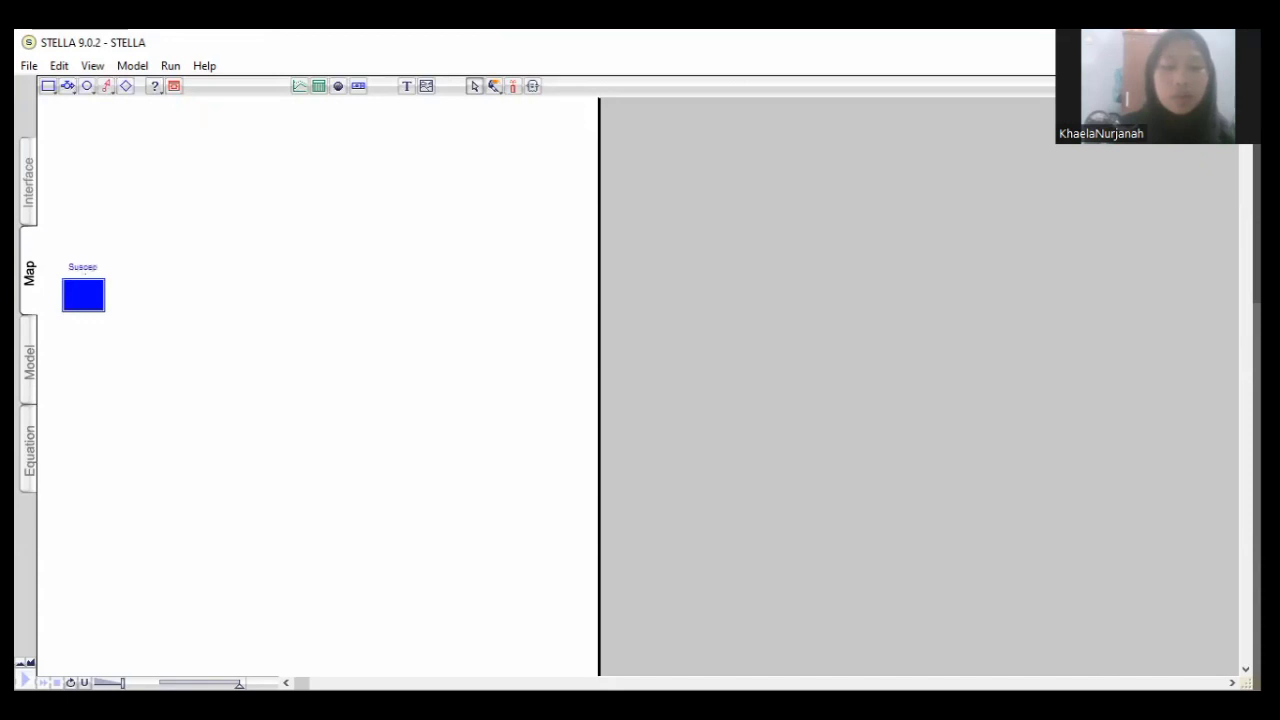
Finish naming the stock Susceptible
text(ble)
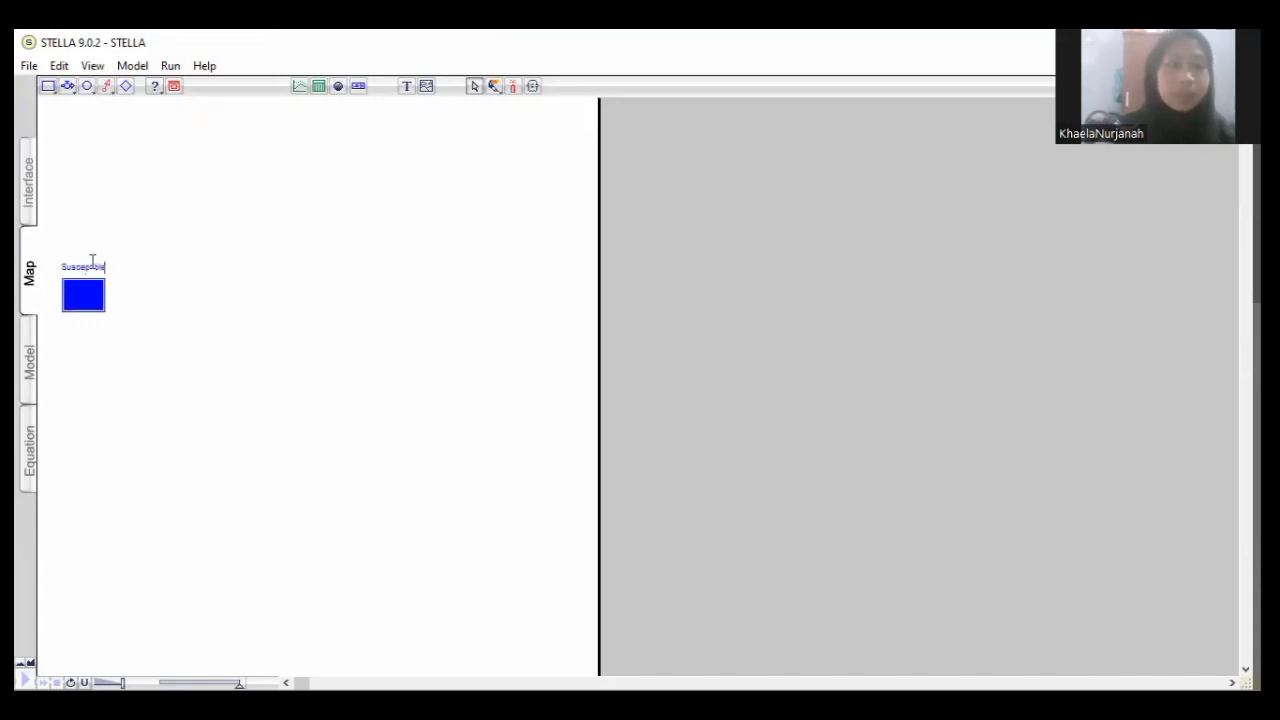
click(166, 288)
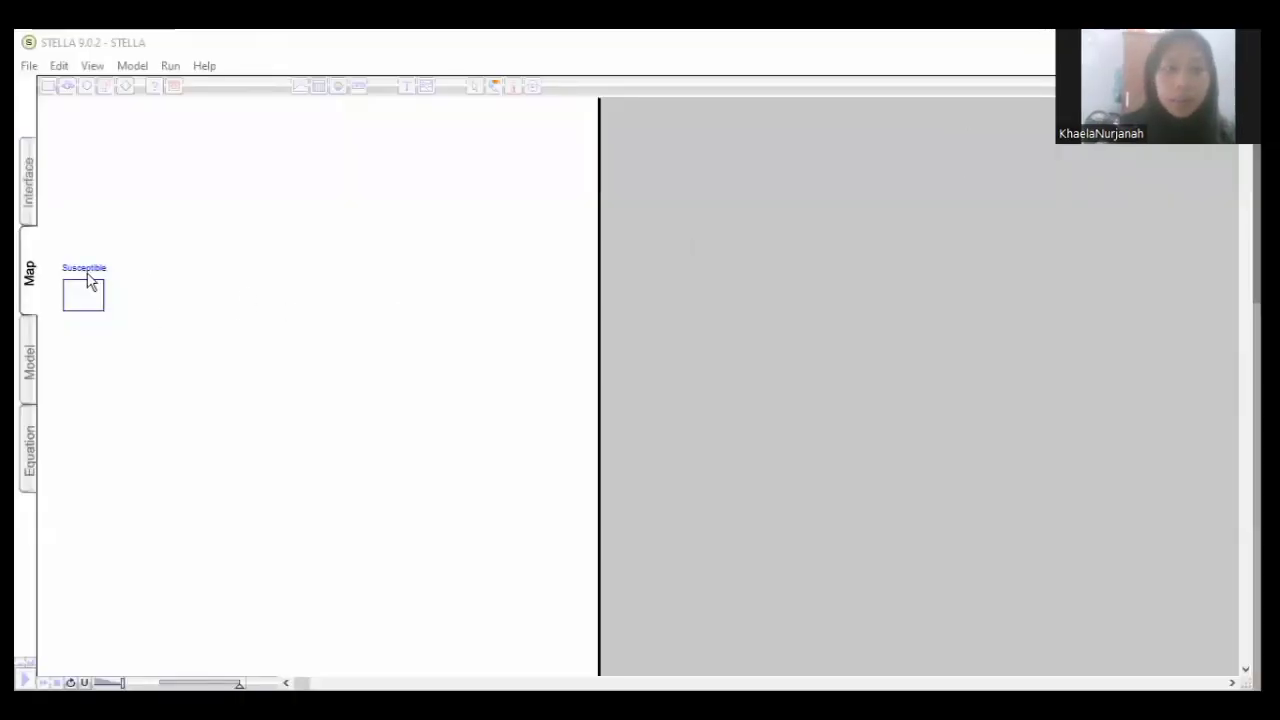
click(88, 288)
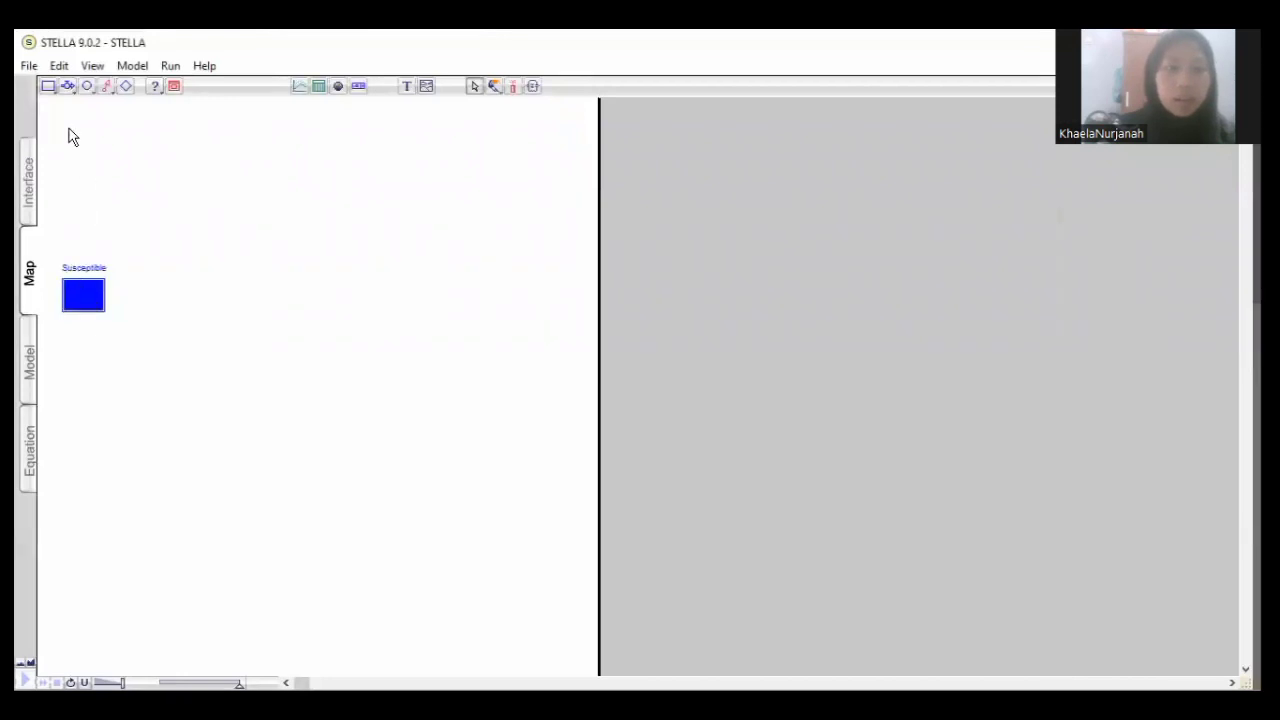
Draw a horizontal flow beside the Susceptible stock and attach its source end to that stock
click(67, 86)
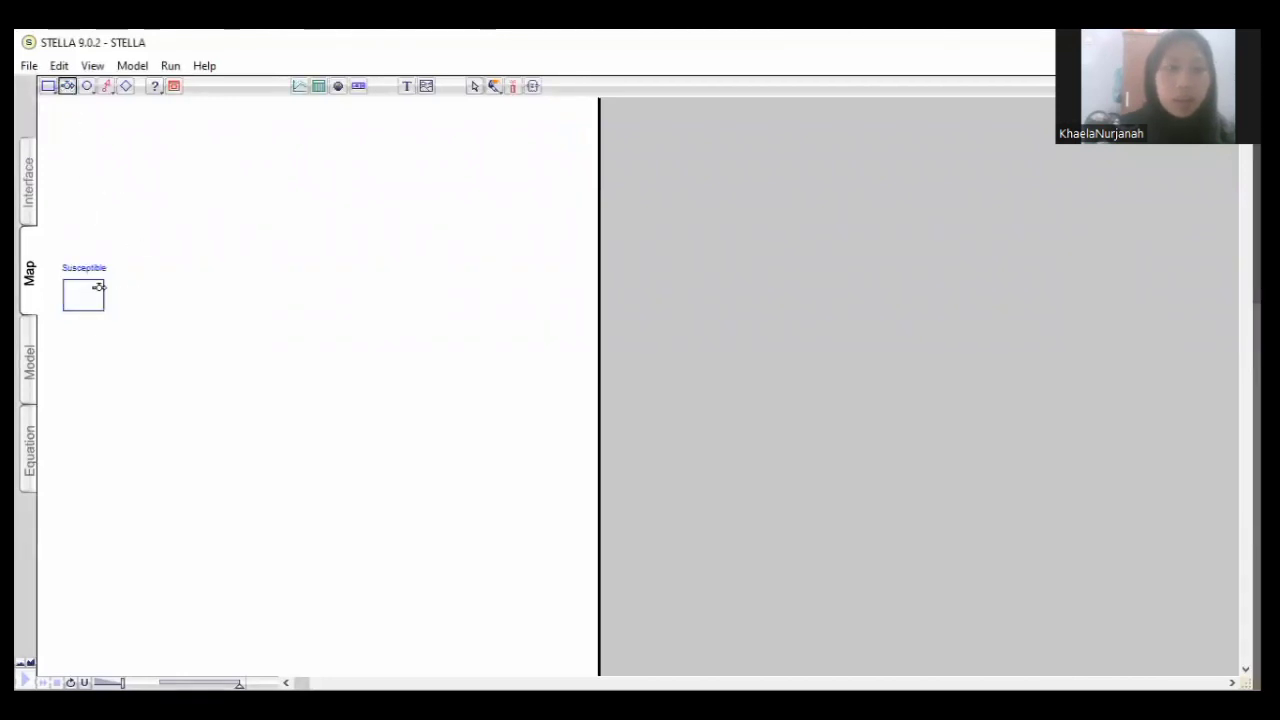
drag(110, 290, 190, 292)
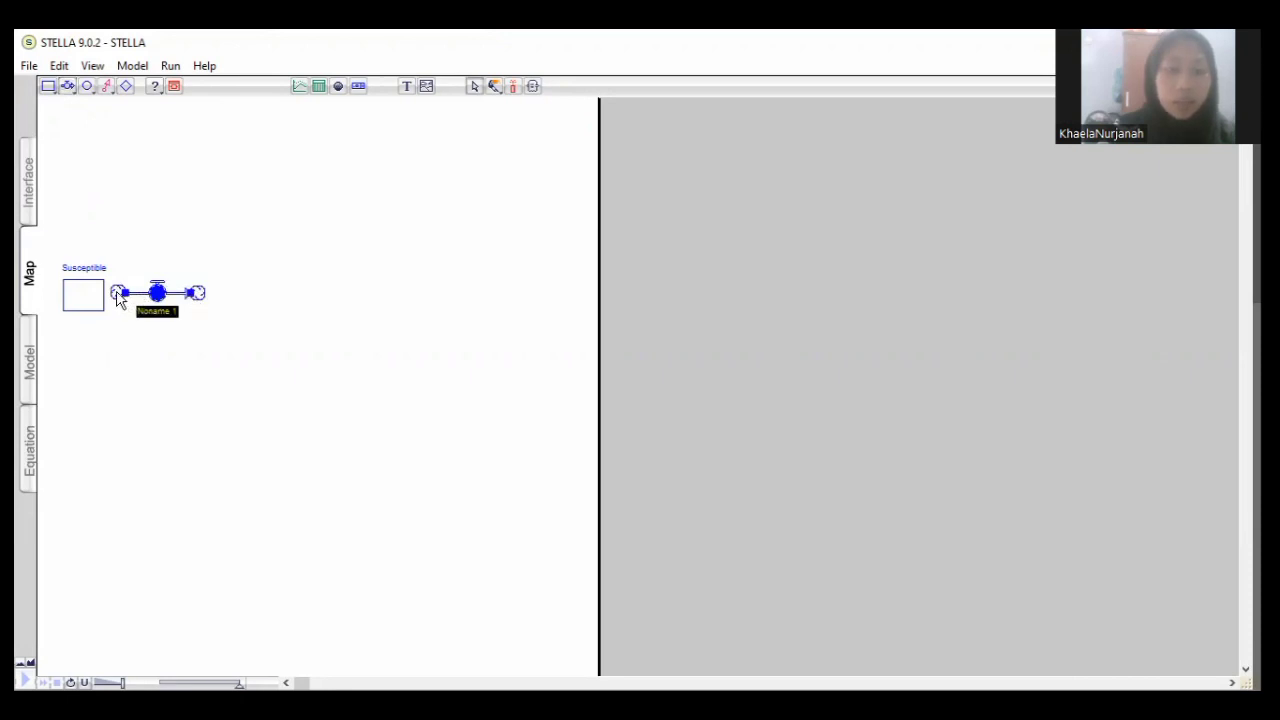
click(117, 297)
click(98, 300)
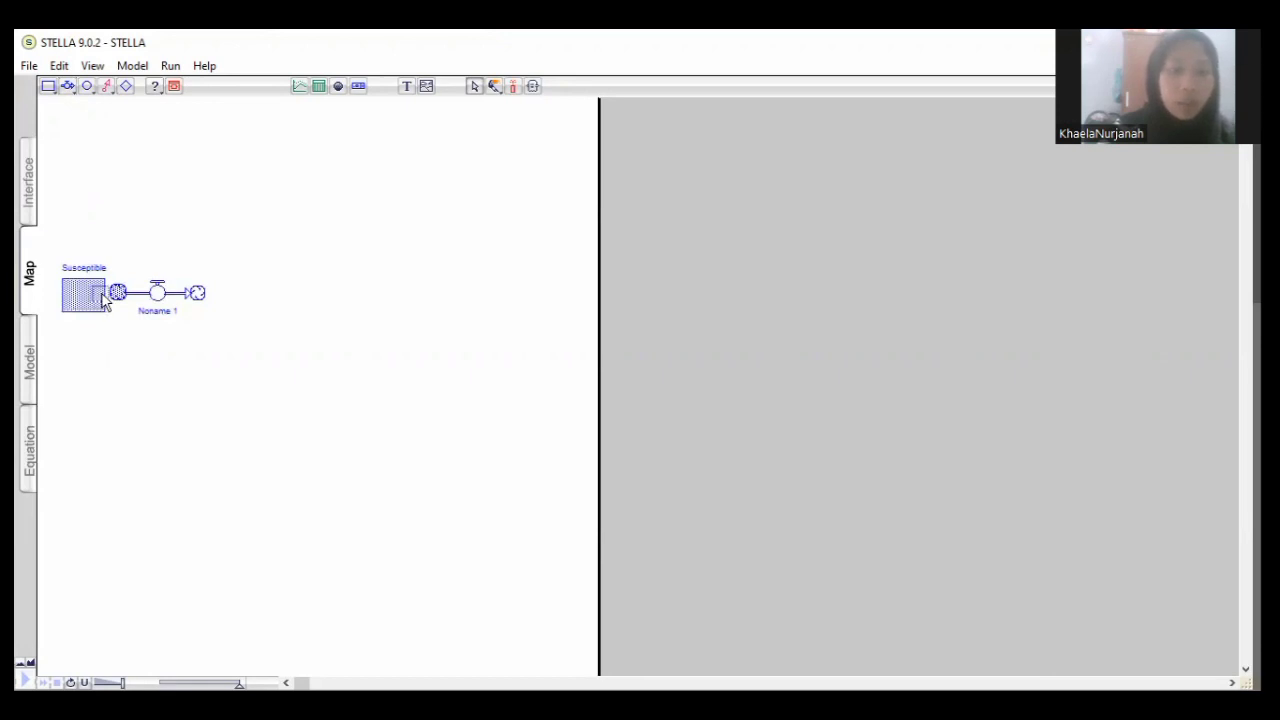
click(112, 298)
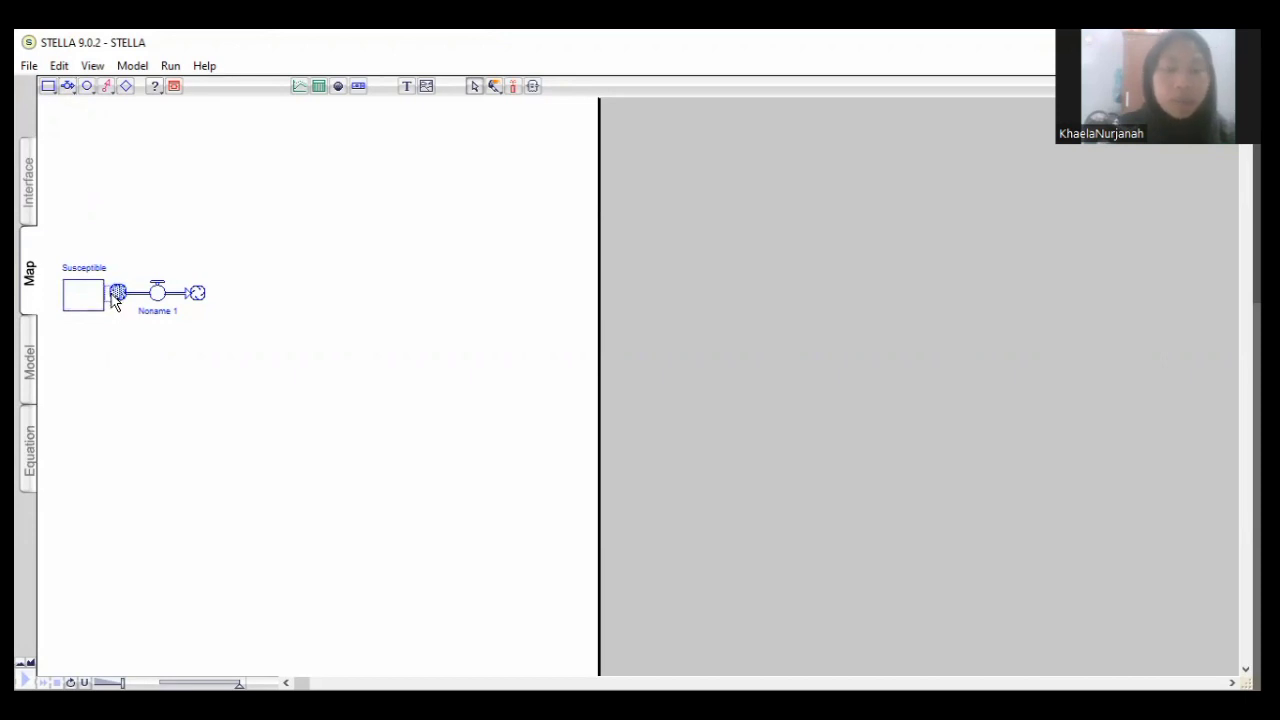
drag(112, 297, 86, 296)
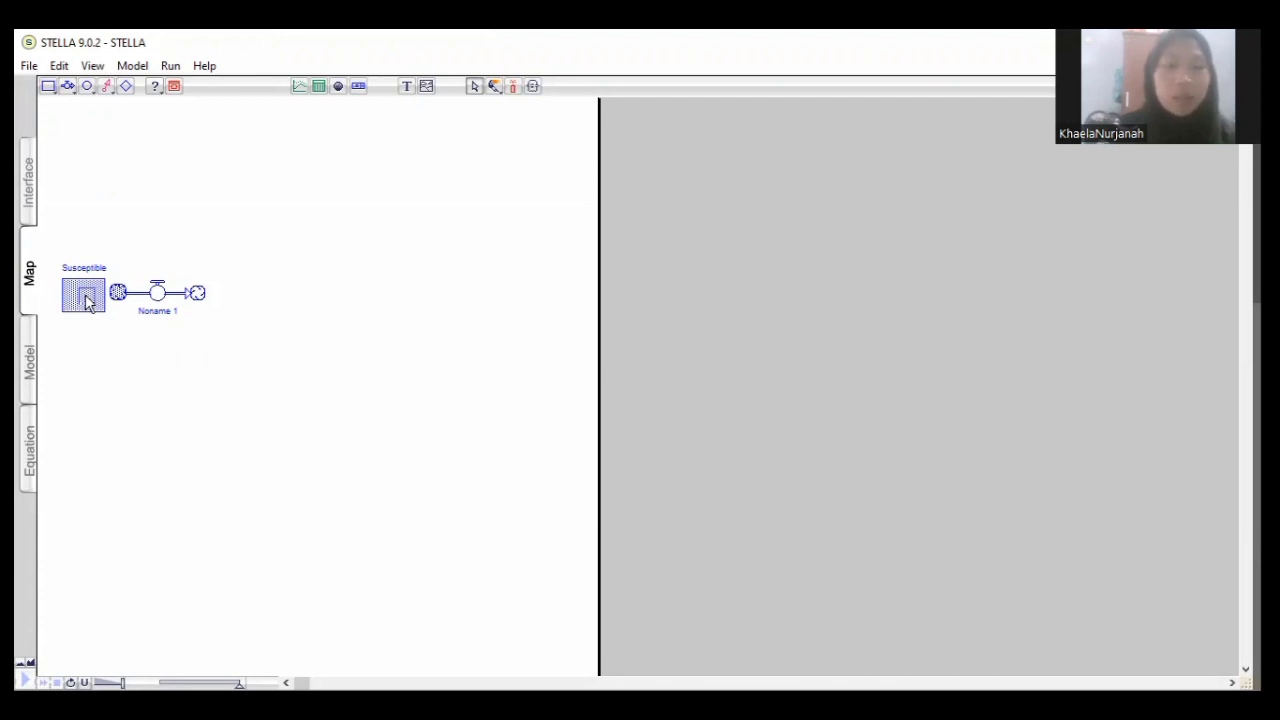
drag(87, 303, 86, 300)
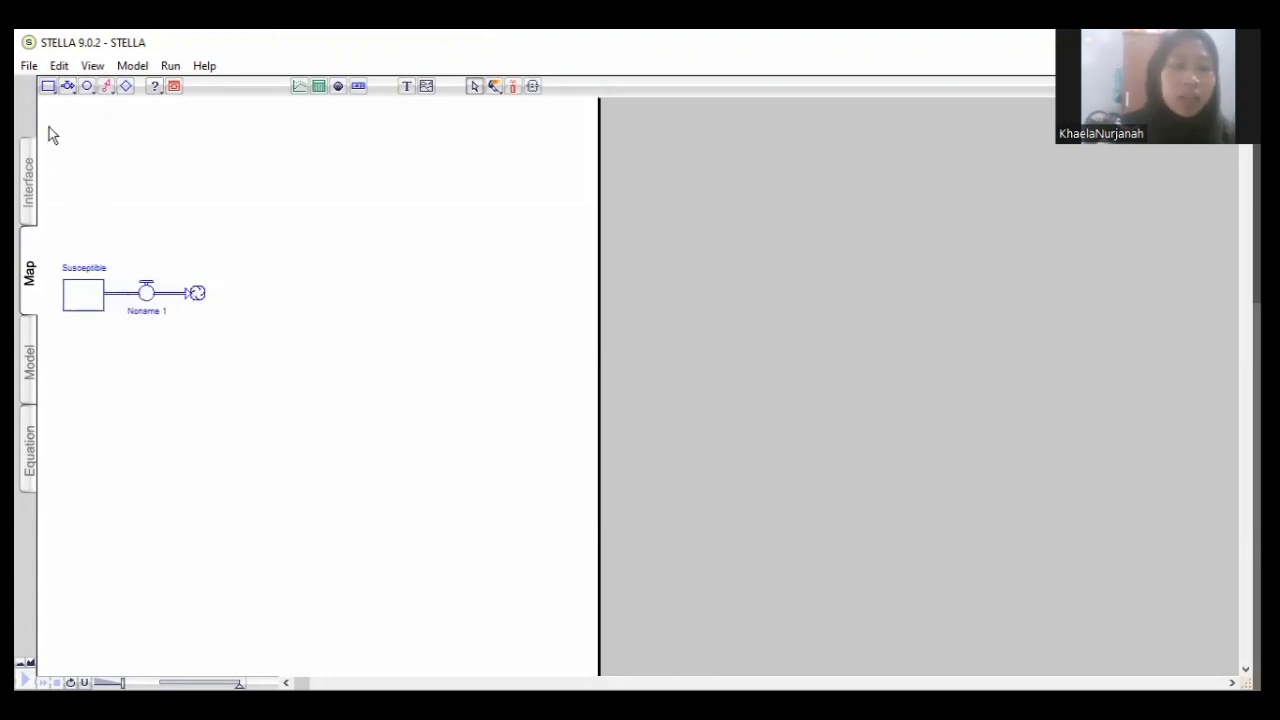
Add a stock connected to the open end of the flow leaving Susceptible and name it Infectious
click(68, 87)
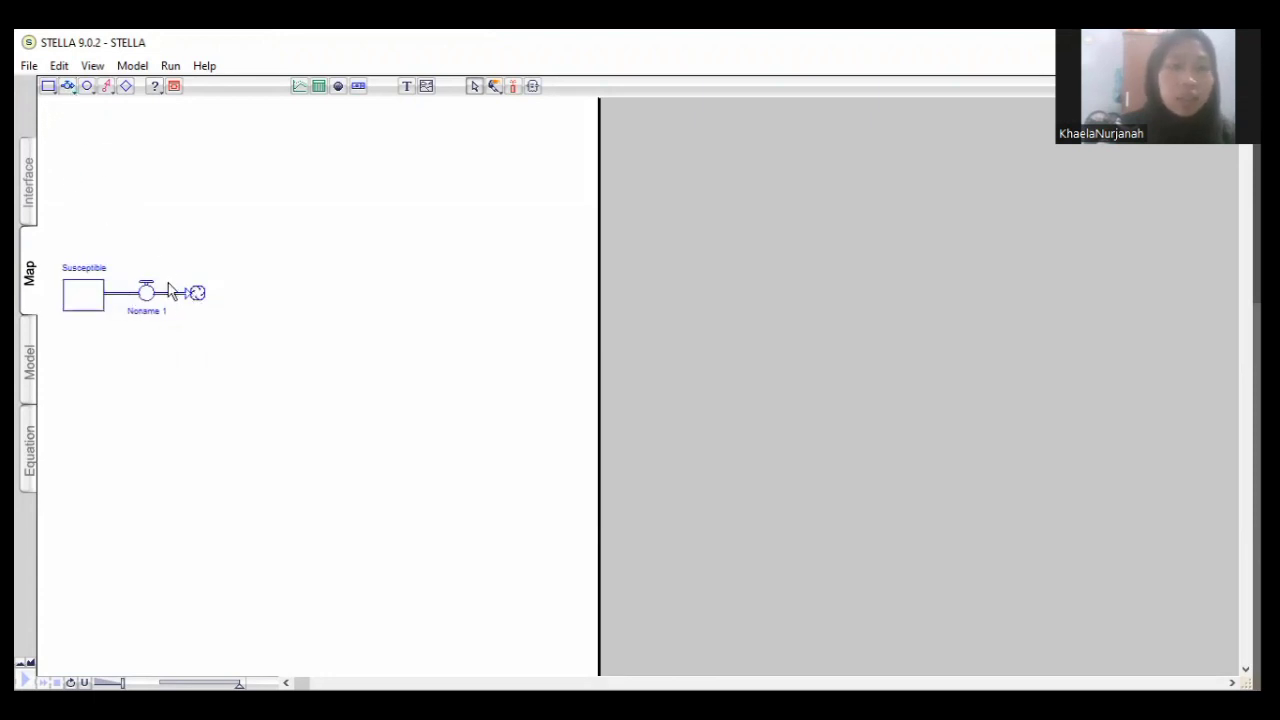
click(67, 86)
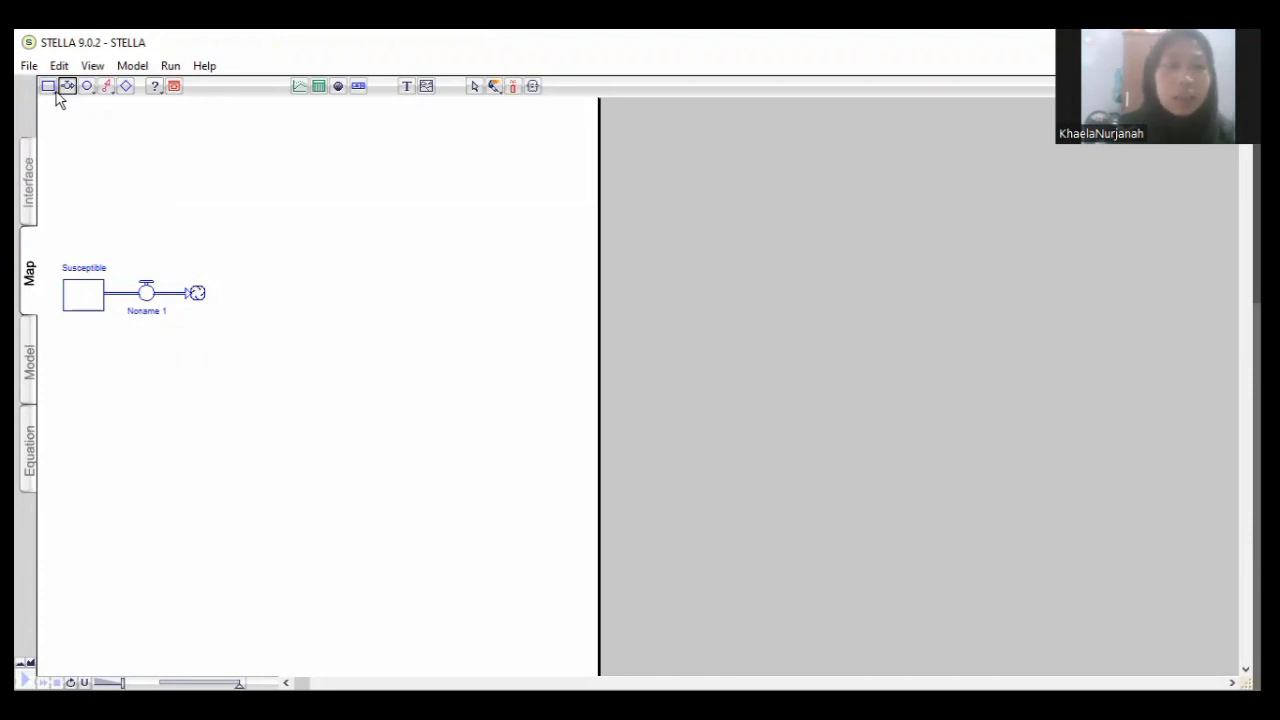
click(48, 86)
click(196, 282)
mouse_move(198, 293)
mouse_down()
mouse_move(213, 312)
mouse_move(207, 265)
mouse_move(197, 296)
mouse_up()
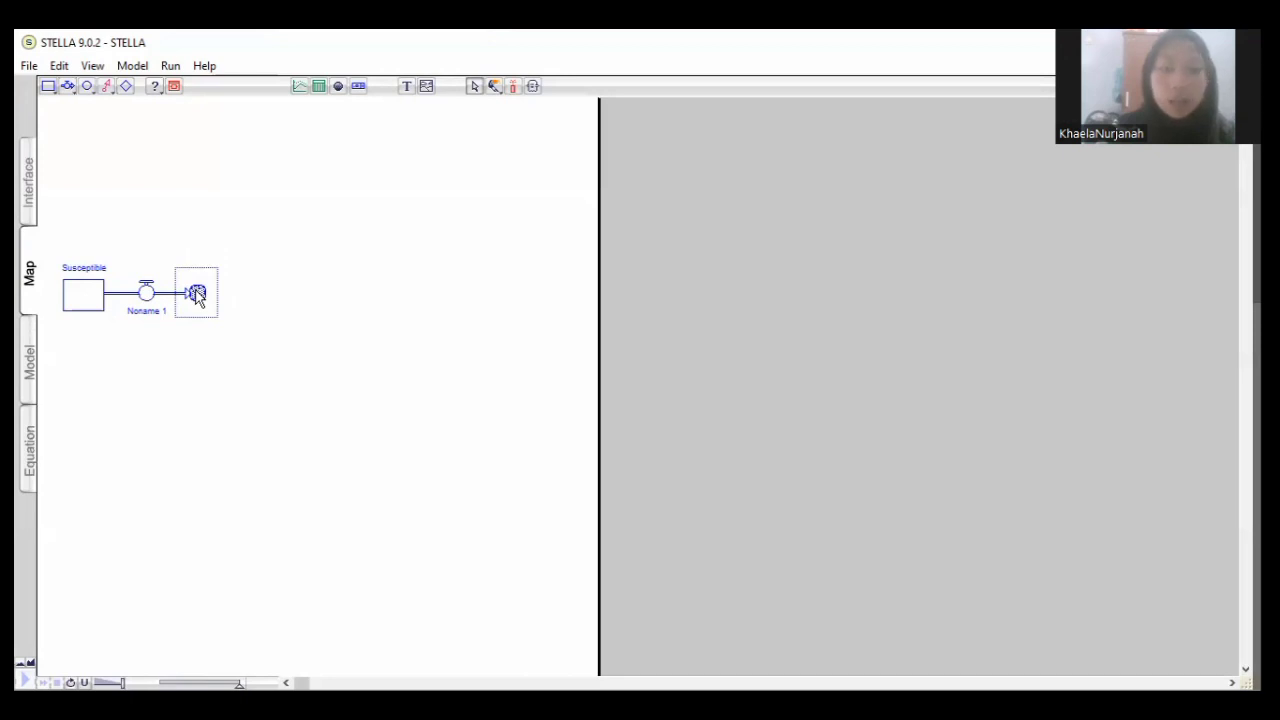
drag(197, 296, 198, 295)
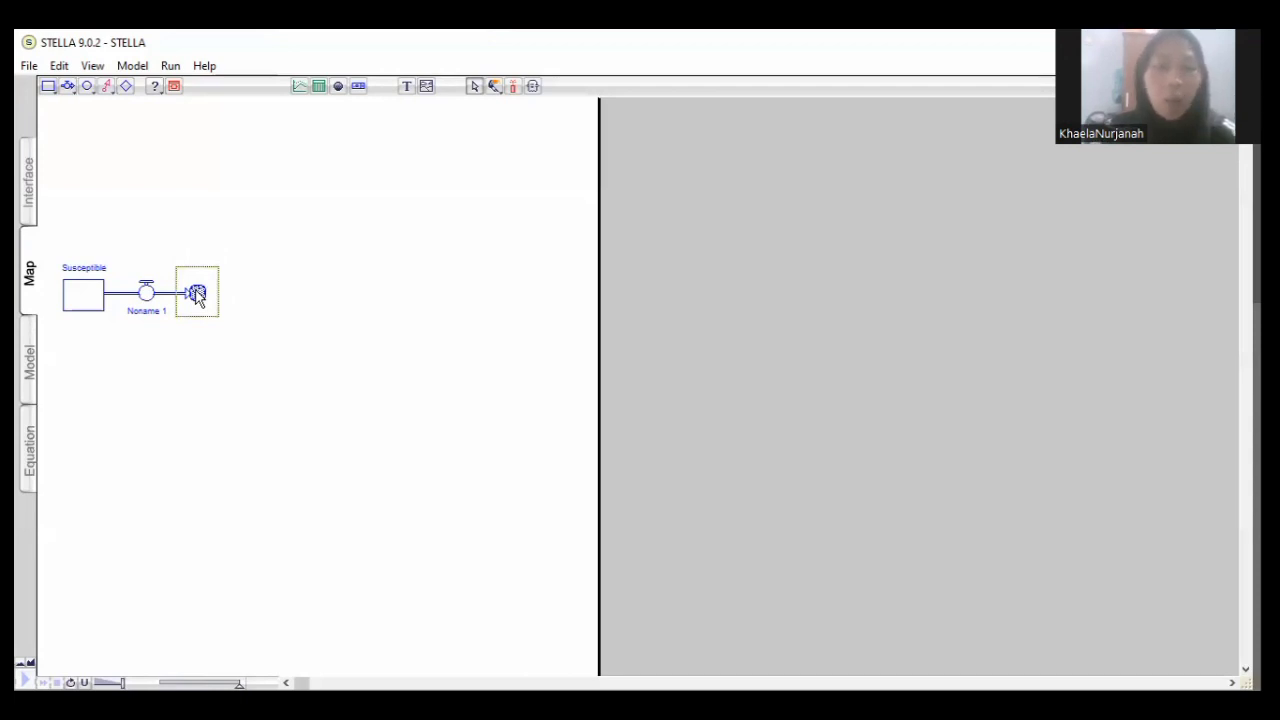
click(198, 295)
drag(198, 302, 198, 297)
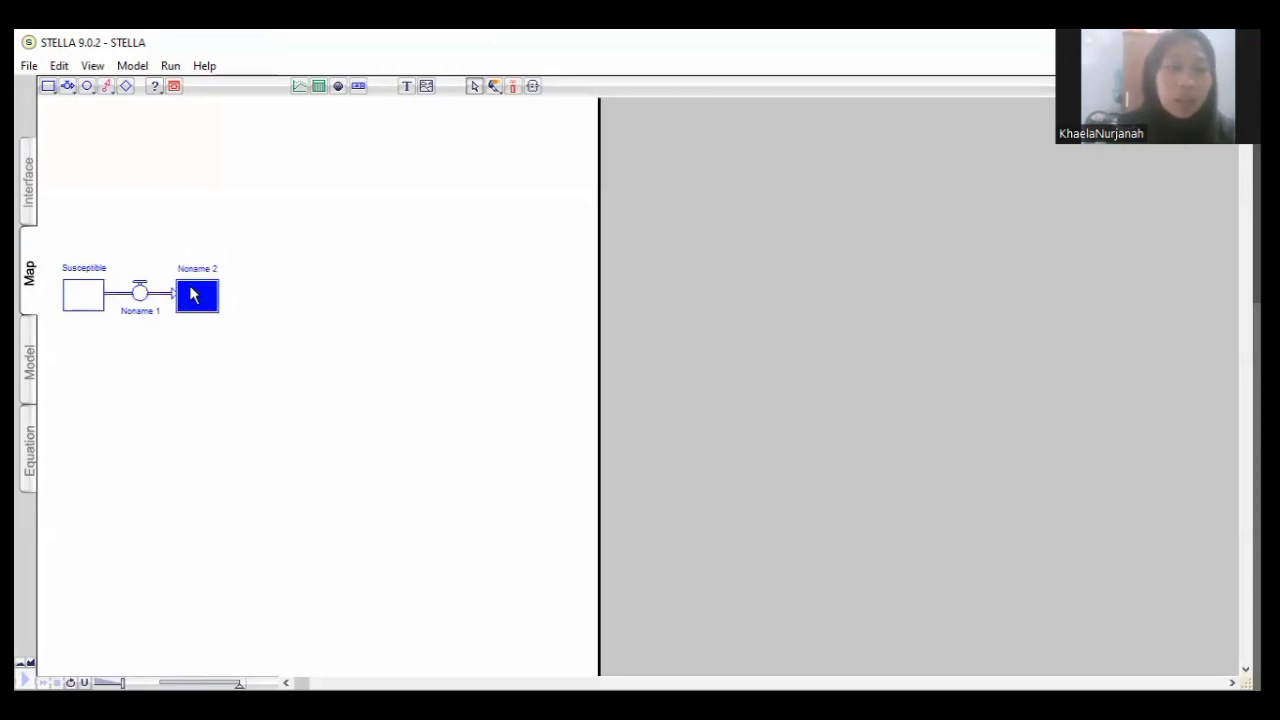
click(210, 268)
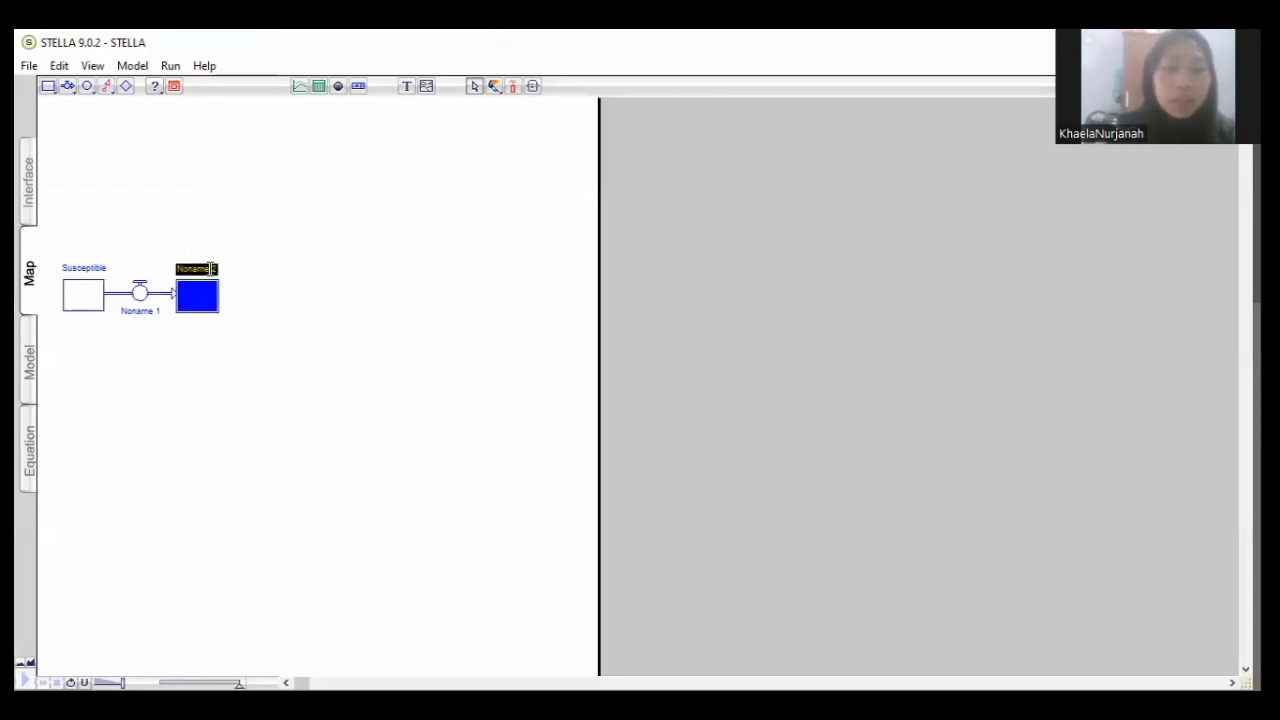
text(Infectious)
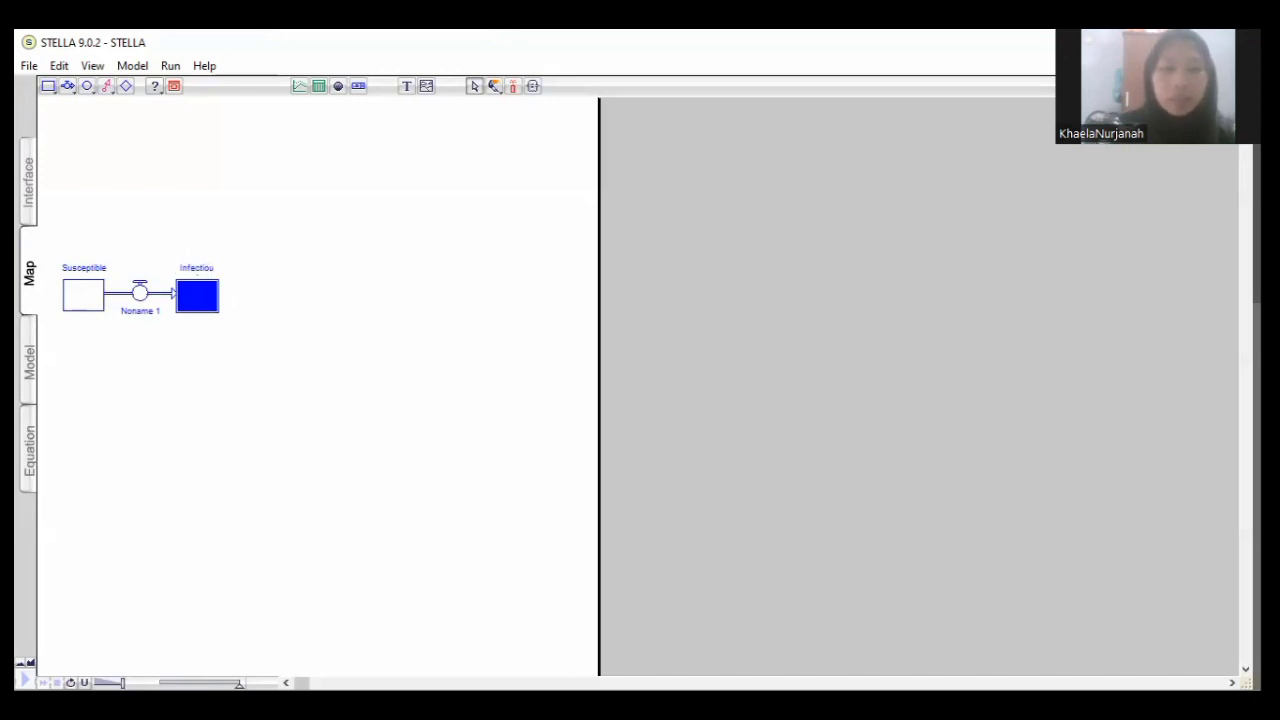
Name the flow between Susceptible and Infectious "Sick per day"
click(148, 311)
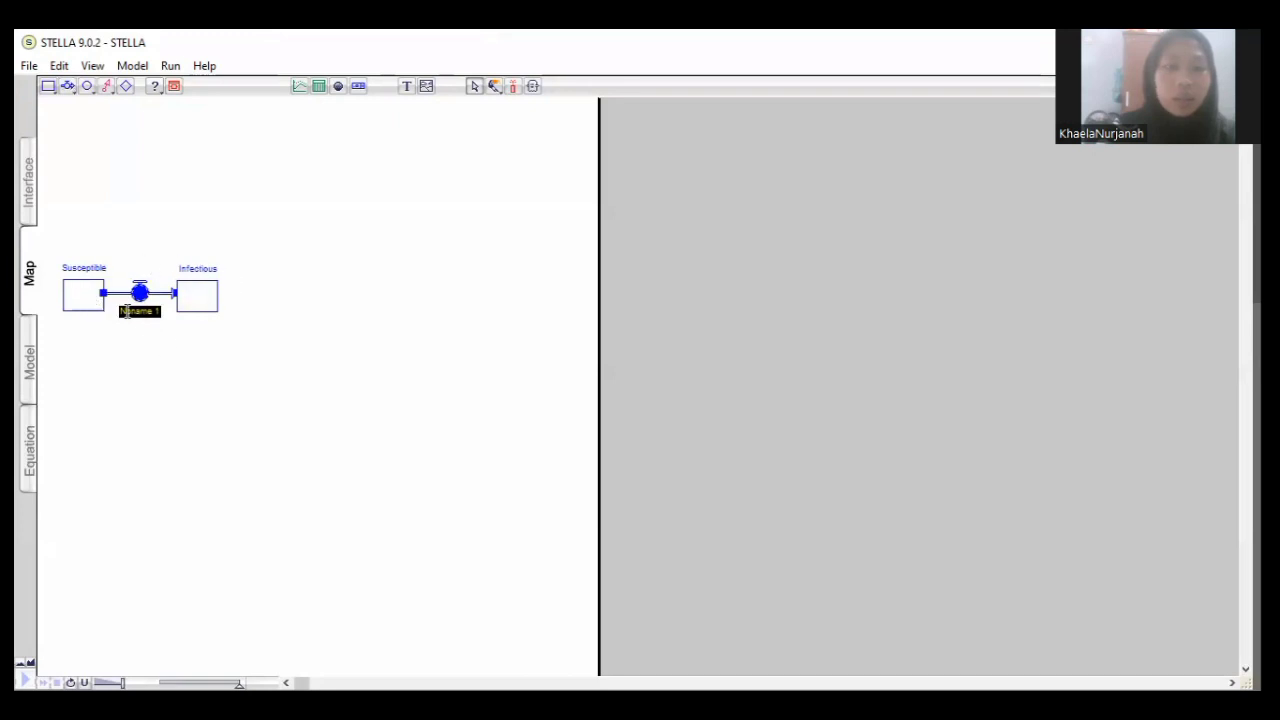
text(Sick)
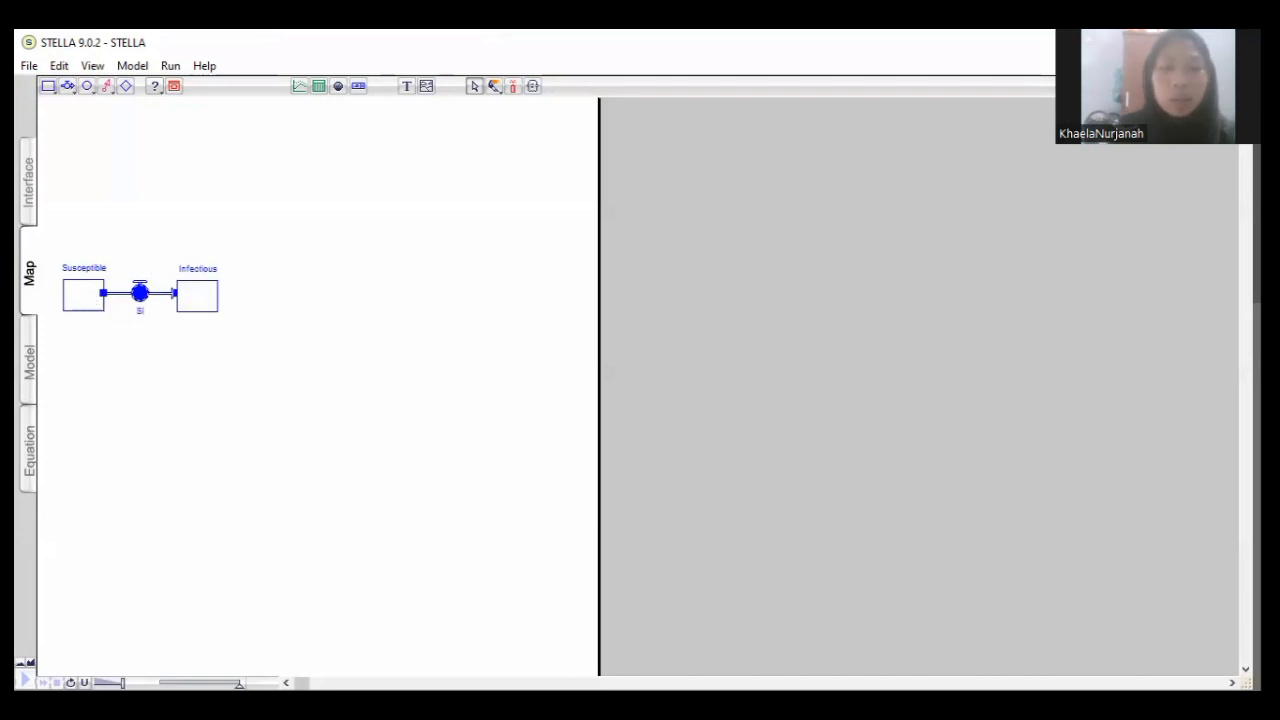
text( perda)
key(BackSpace)
key(BackSpace)
text(day)
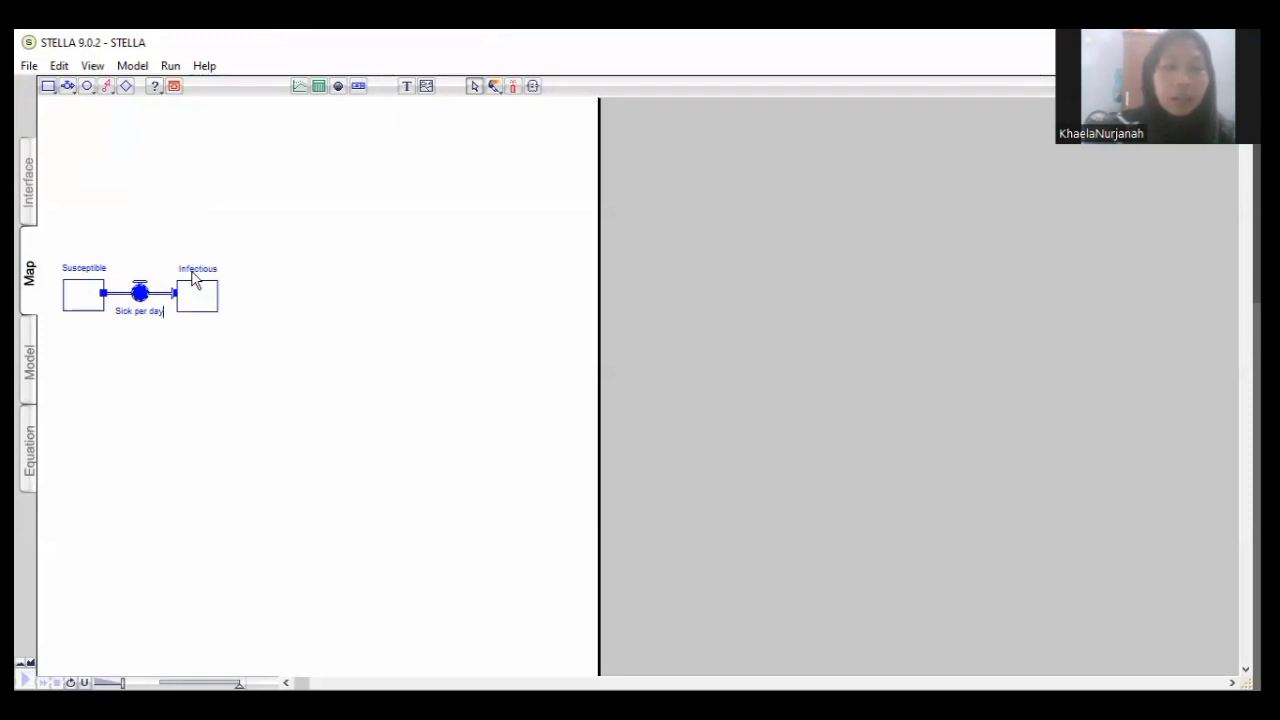
Draw a flow from Infectious up and to the right, and place a new stock connected and aligned at its end
click(67, 87)
mouse_move(200, 282)
mouse_down()
mouse_move(199, 205)
mouse_move(270, 208)
mouse_move(284, 194)
mouse_up()
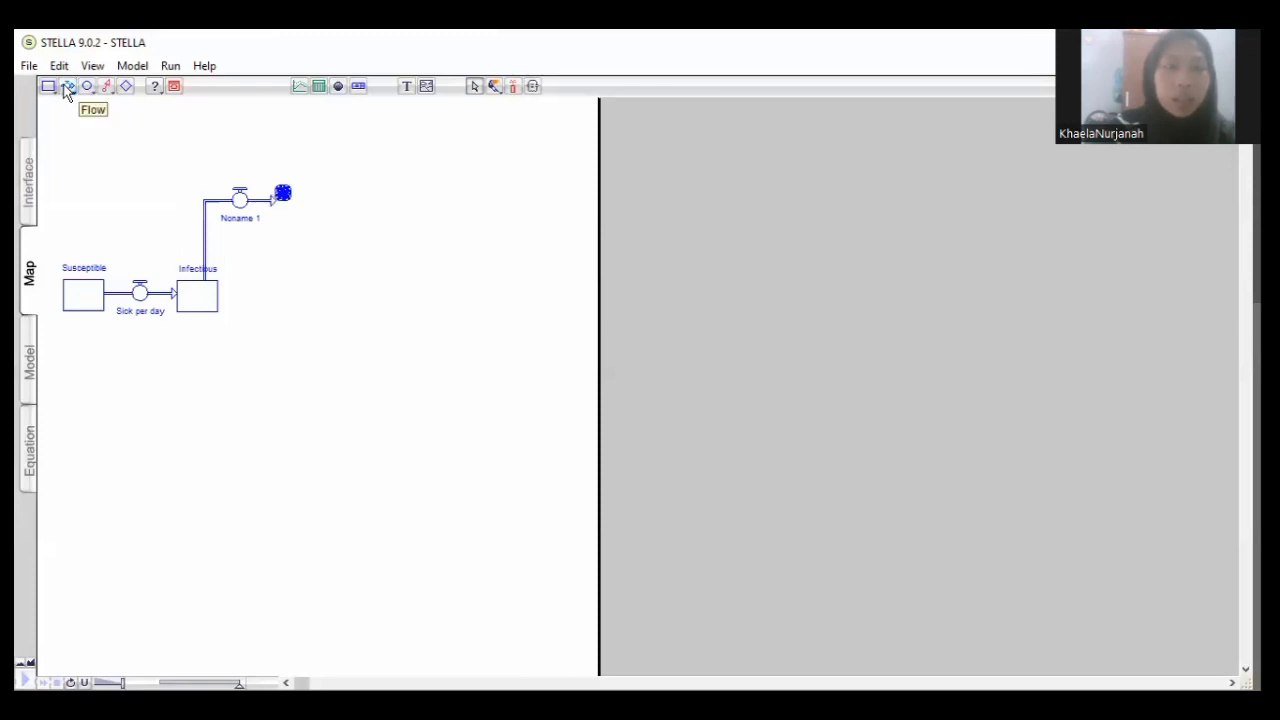
click(48, 87)
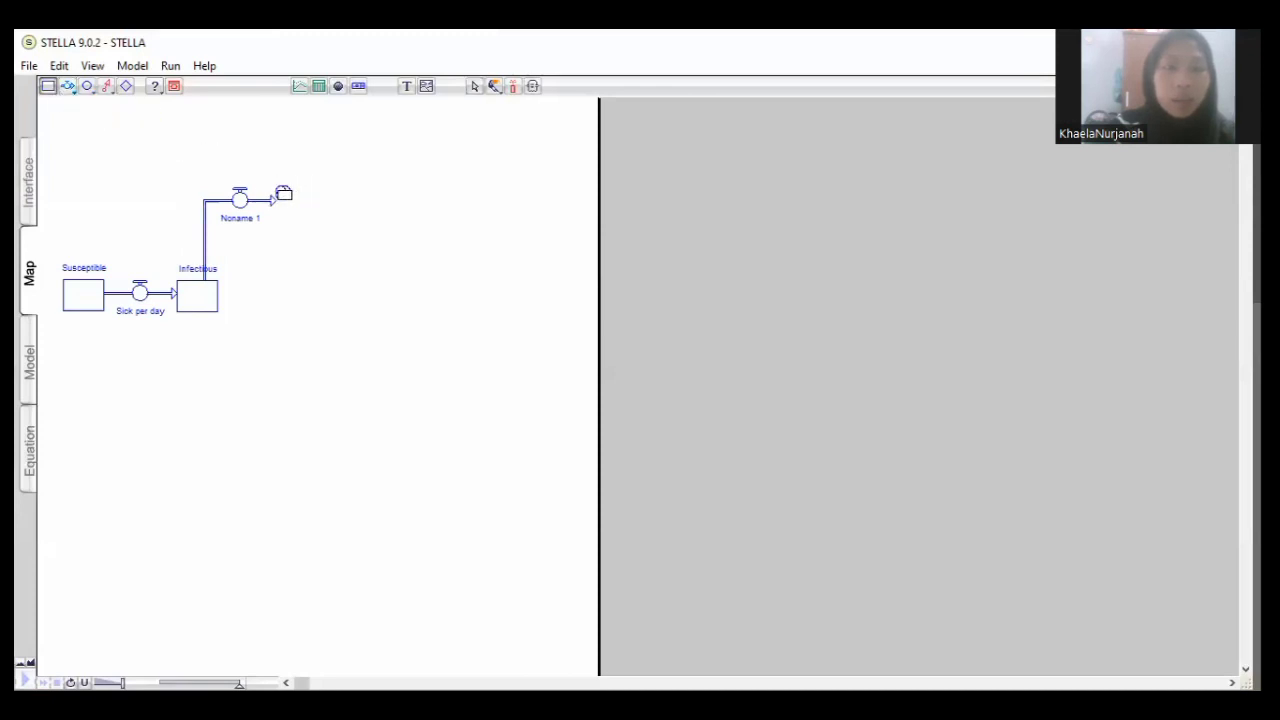
click(285, 193)
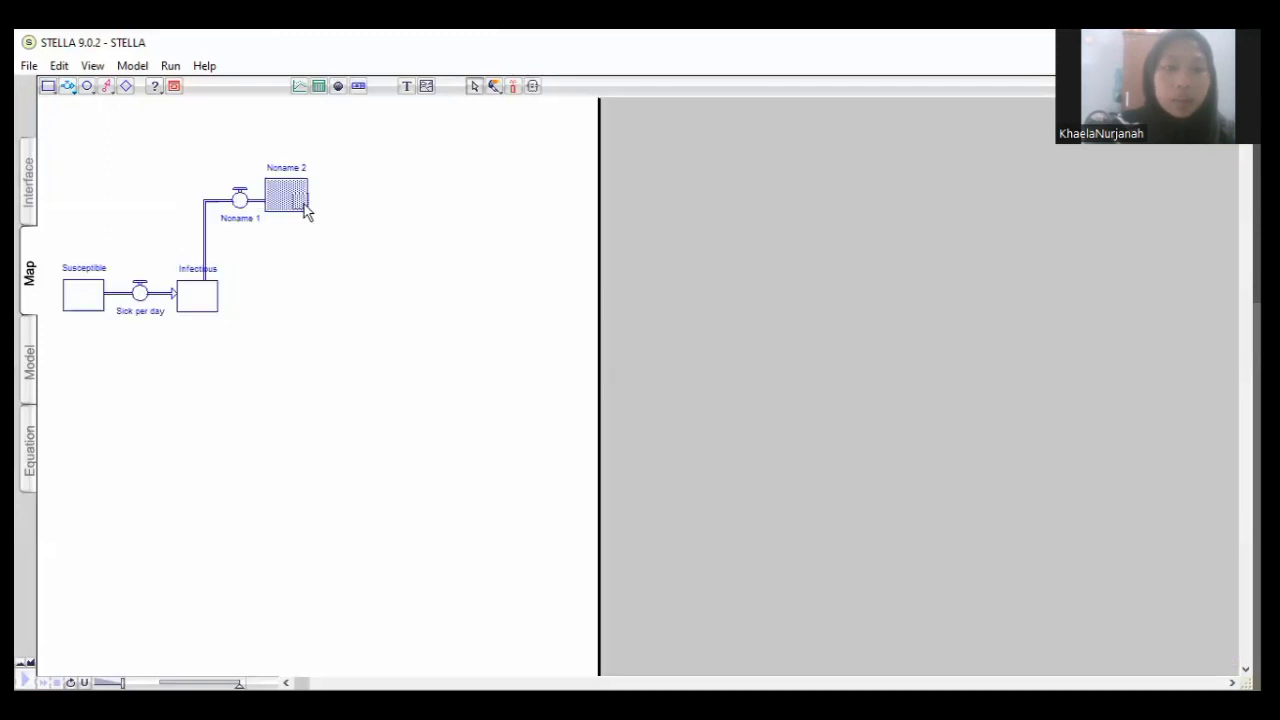
drag(288, 205, 295, 207)
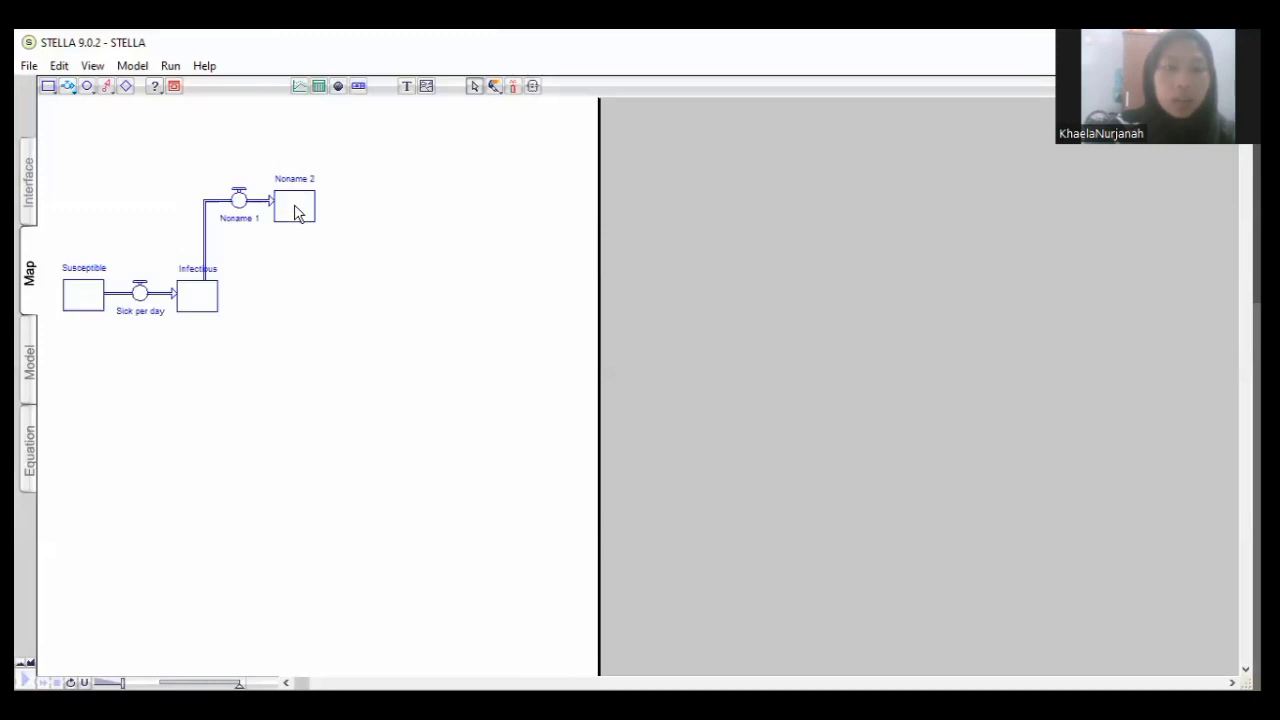
click(295, 208)
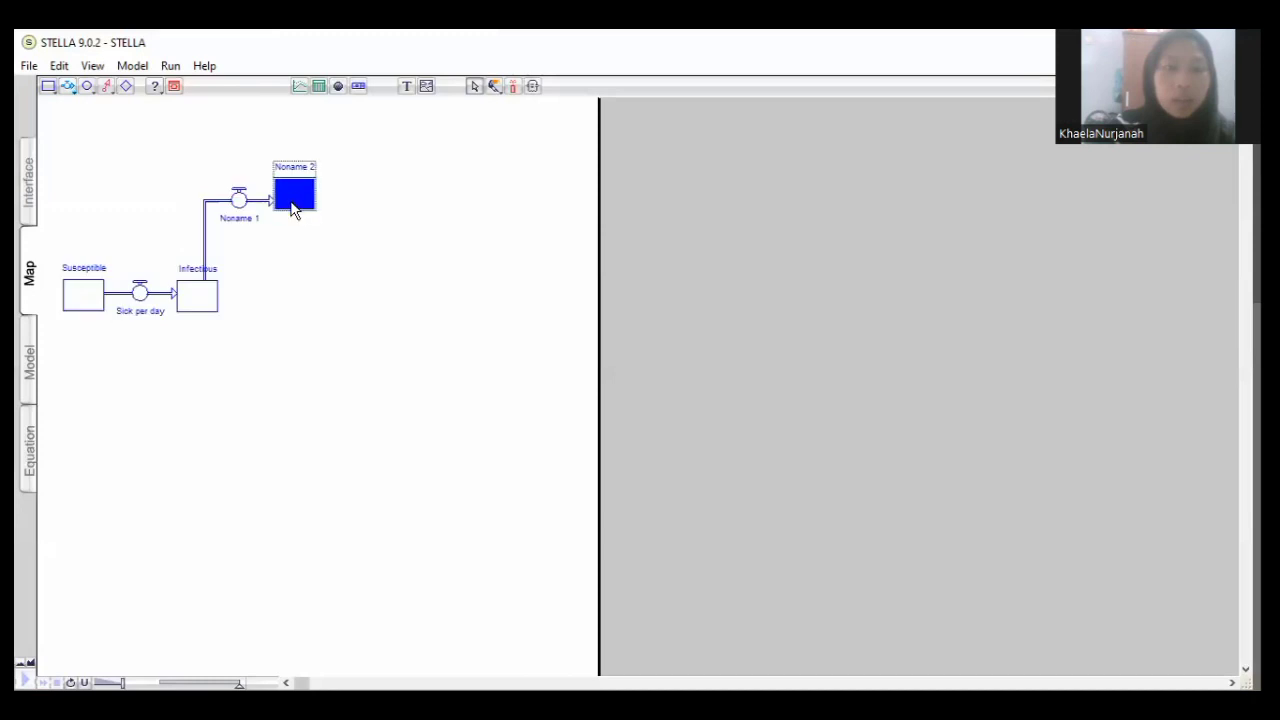
drag(295, 212, 293, 211)
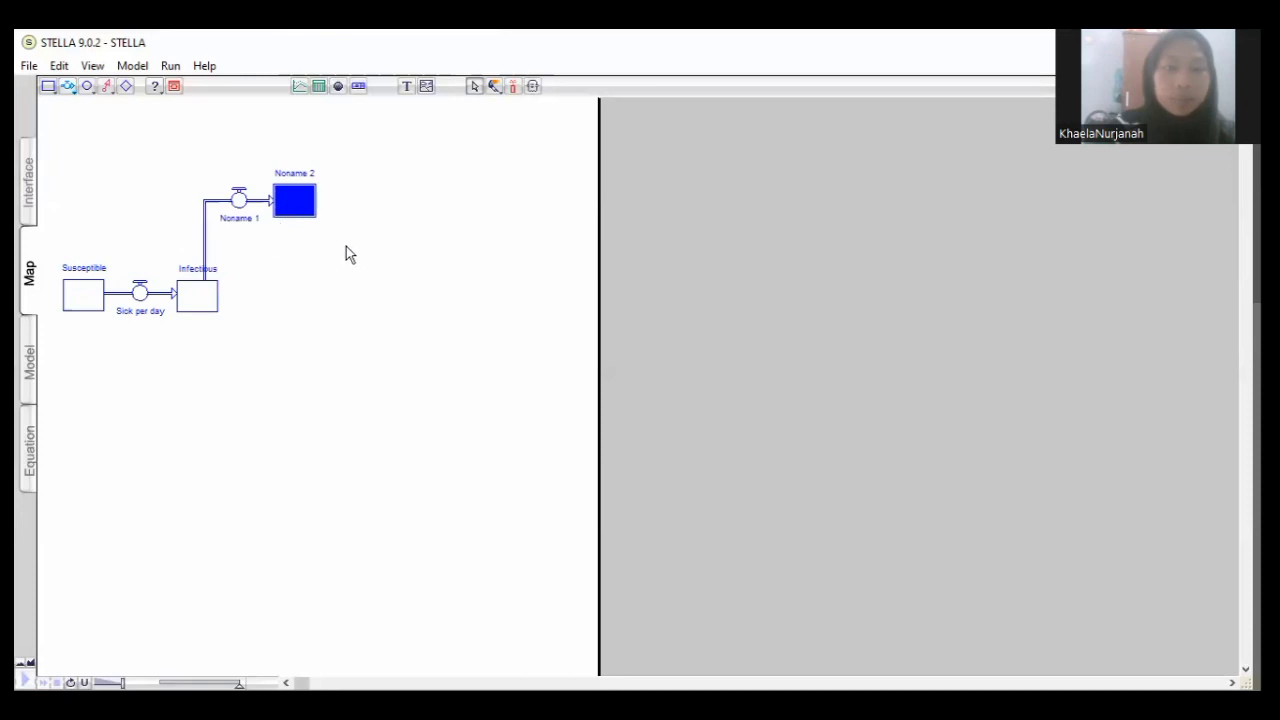
Name the flow leading up from Infectious "Daily recoveries"
double_click(249, 224)
text(Daily recoveries)
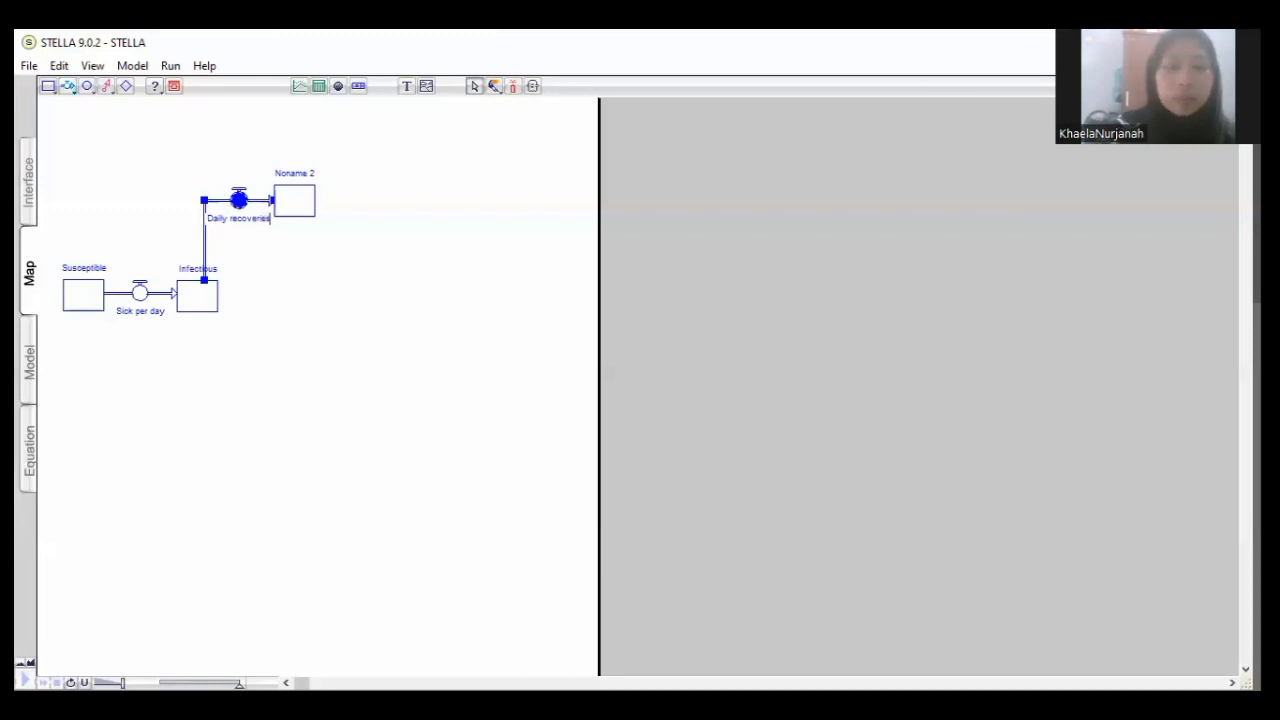
click(304, 248)
Name the stock at the end of the Daily recoveries flow "Recovered"
double_click(299, 174)
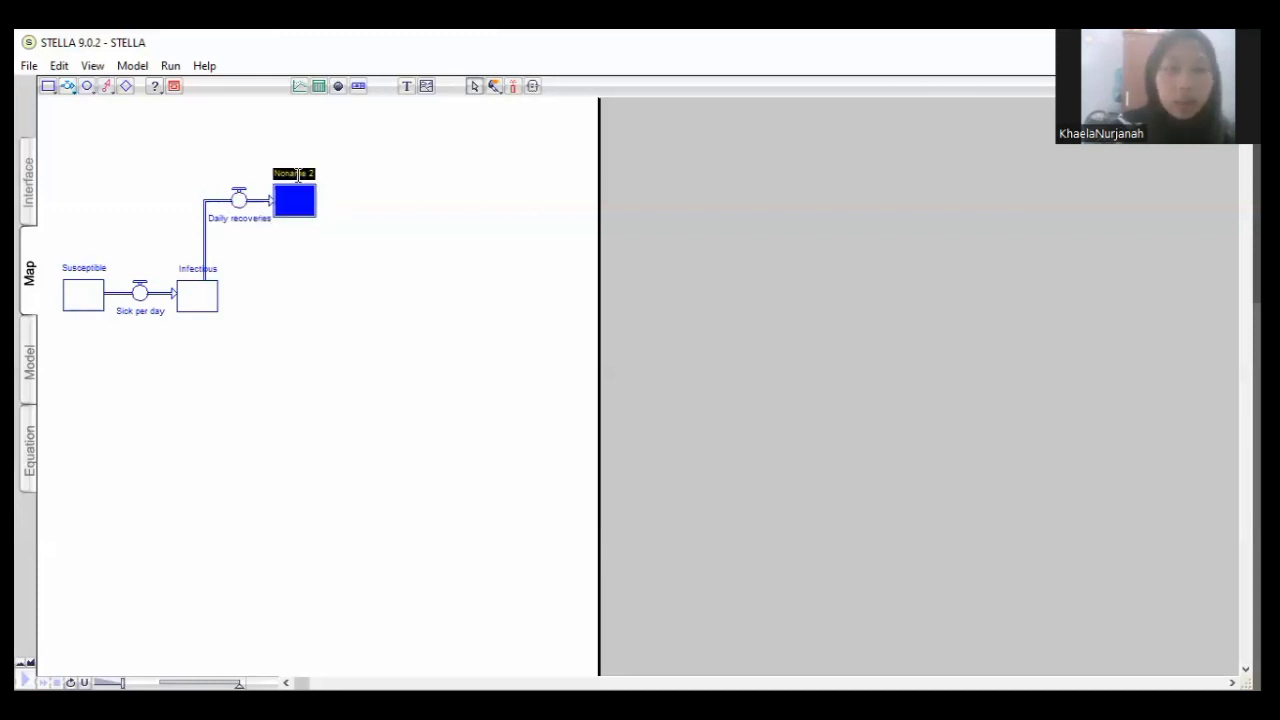
drag(313, 174, 279, 174)
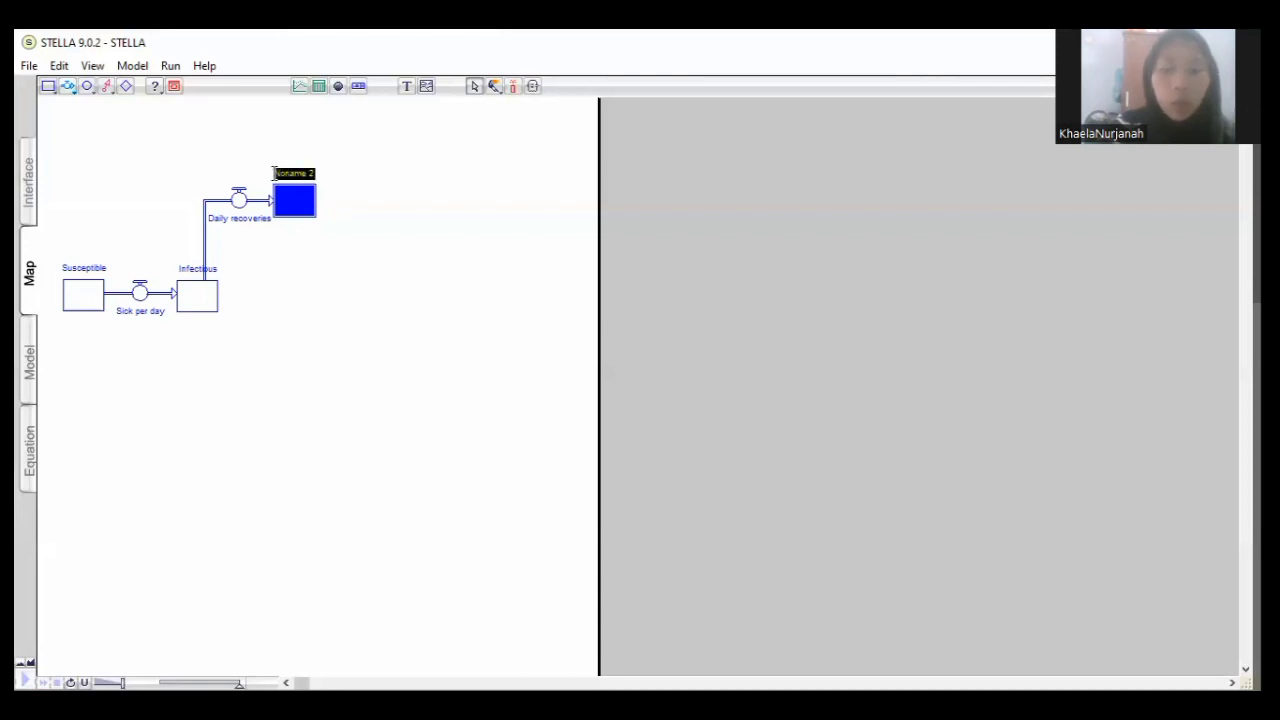
text(R)
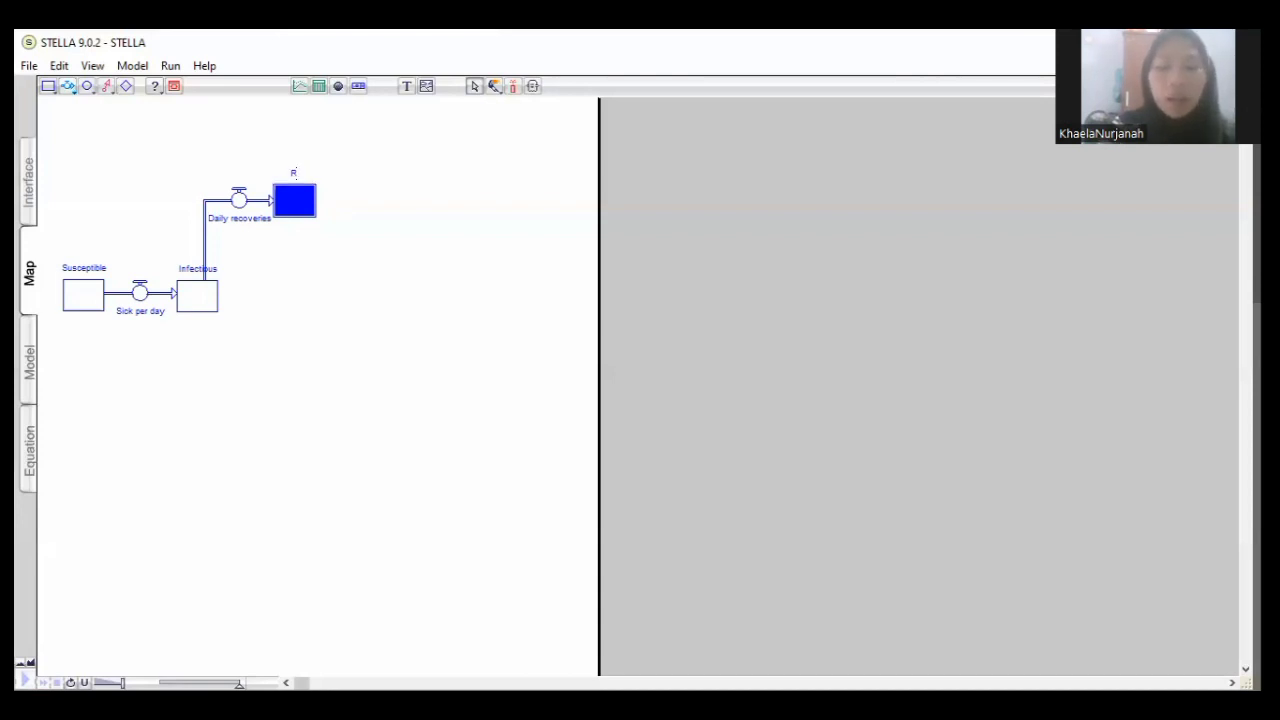
text(ecovered)
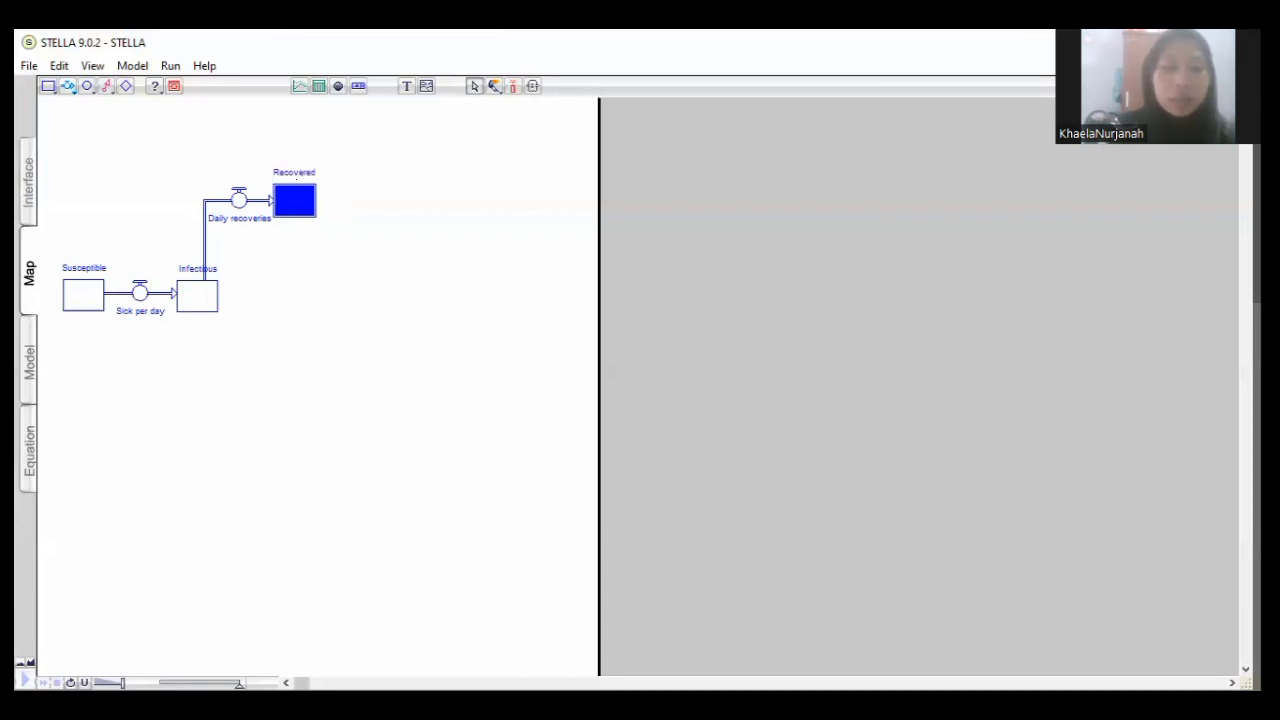
click(269, 301)
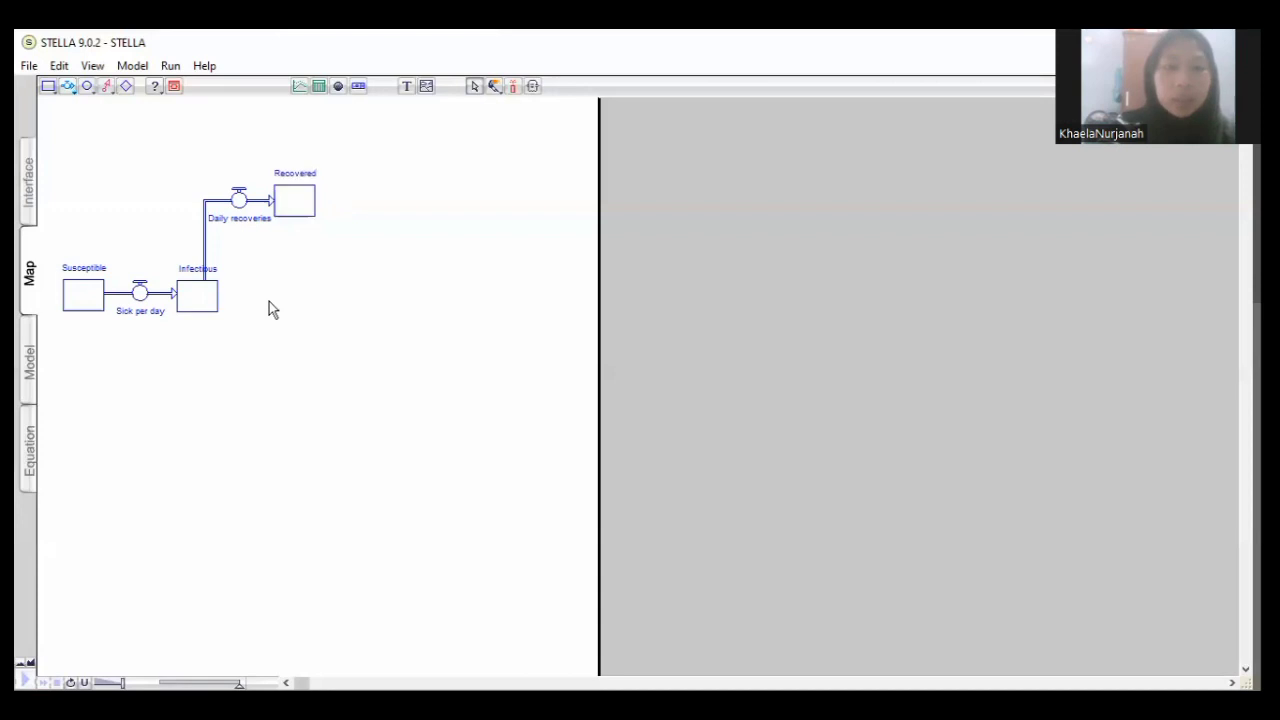
Shift the start of the Daily recoveries flow to the middle of the Infectious stock's top edge
click(239, 200)
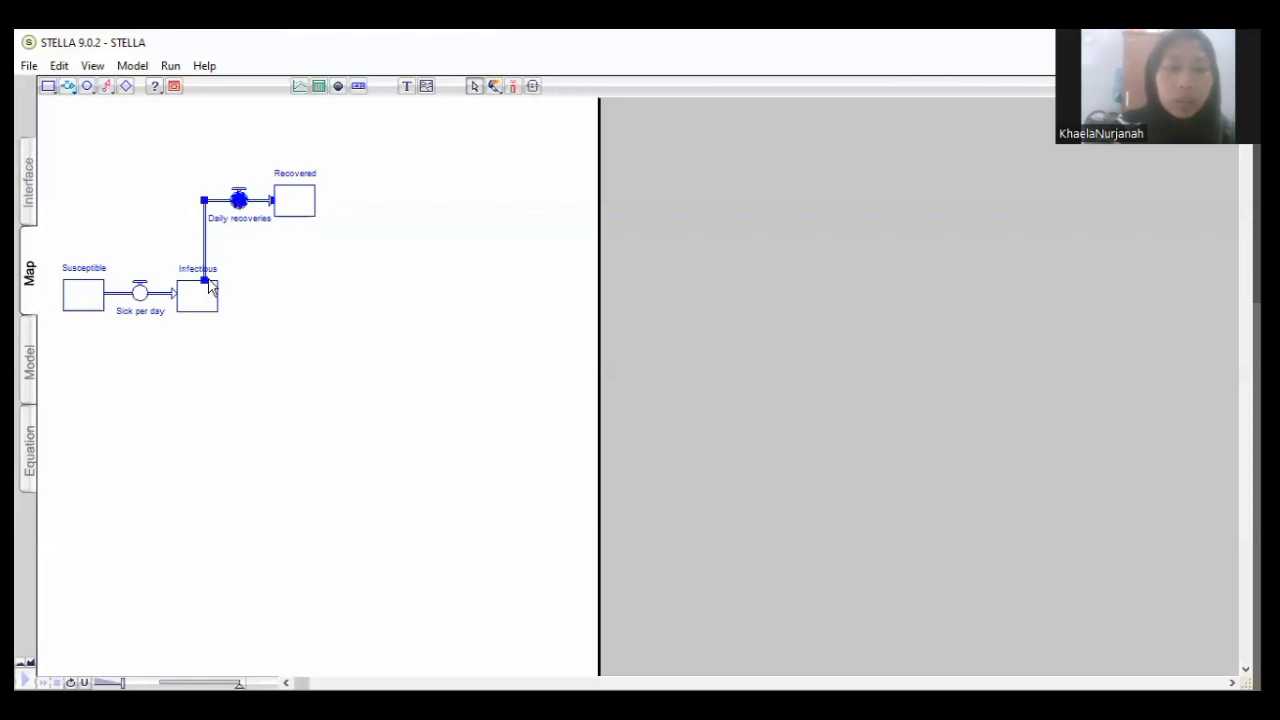
drag(204, 283, 198, 285)
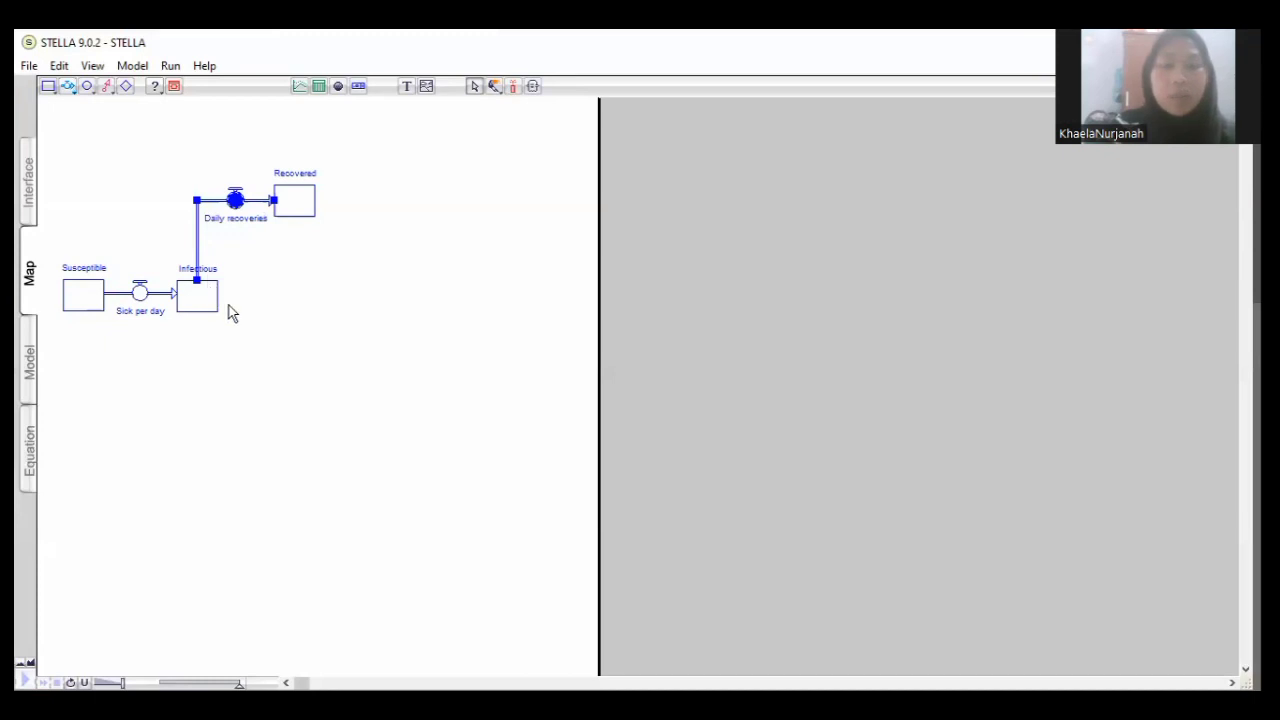
Draw a flow from Infectious down and to the right, and place a new stock connected at its end
click(67, 86)
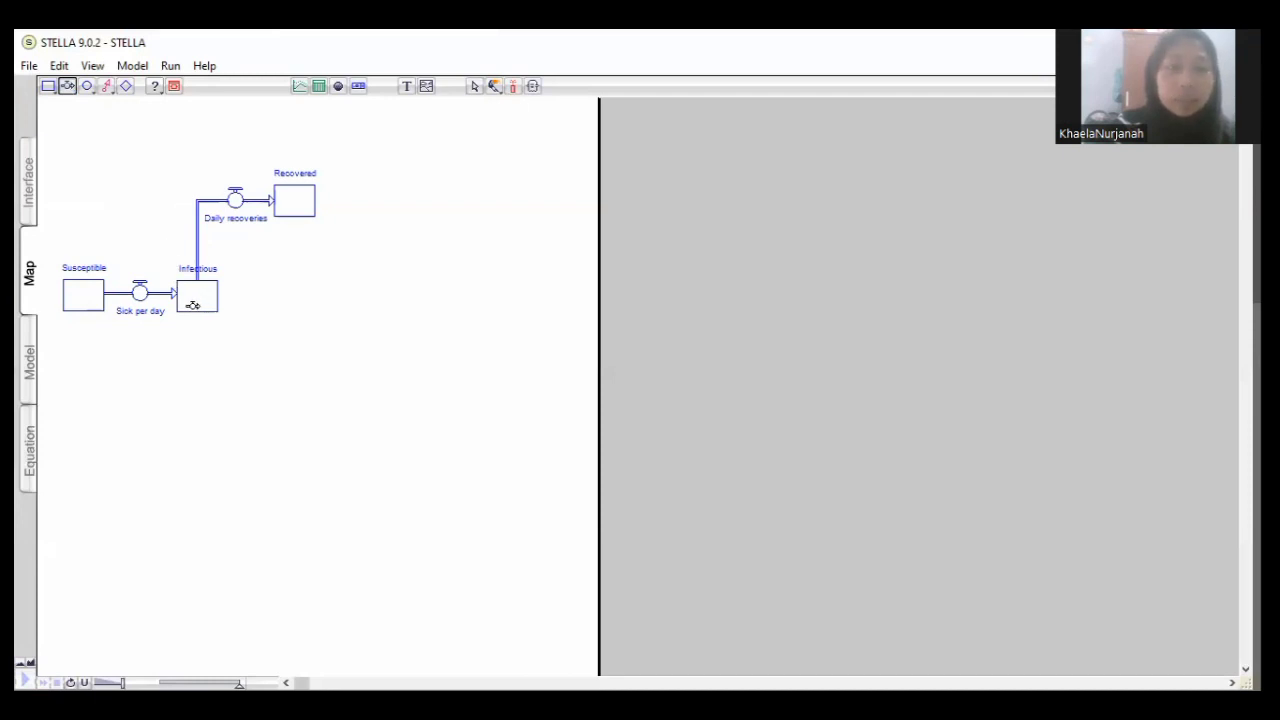
drag(198, 305, 266, 412)
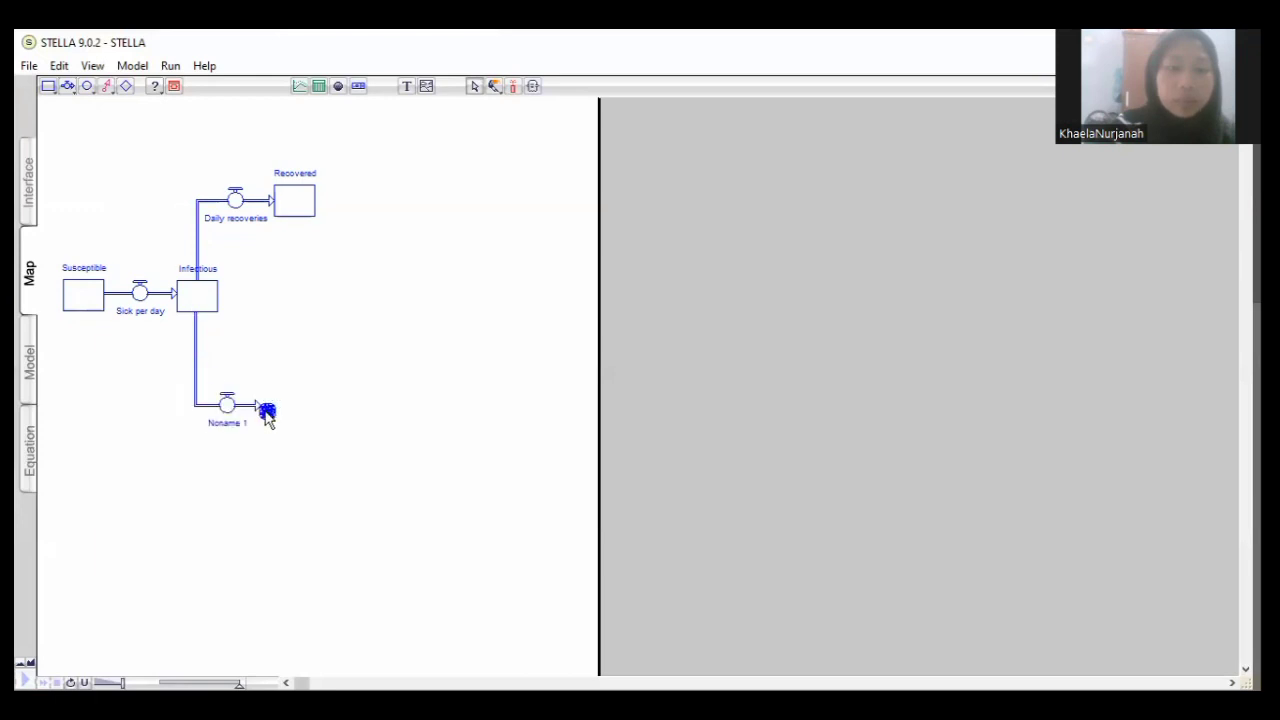
click(47, 86)
click(267, 409)
drag(273, 420, 283, 400)
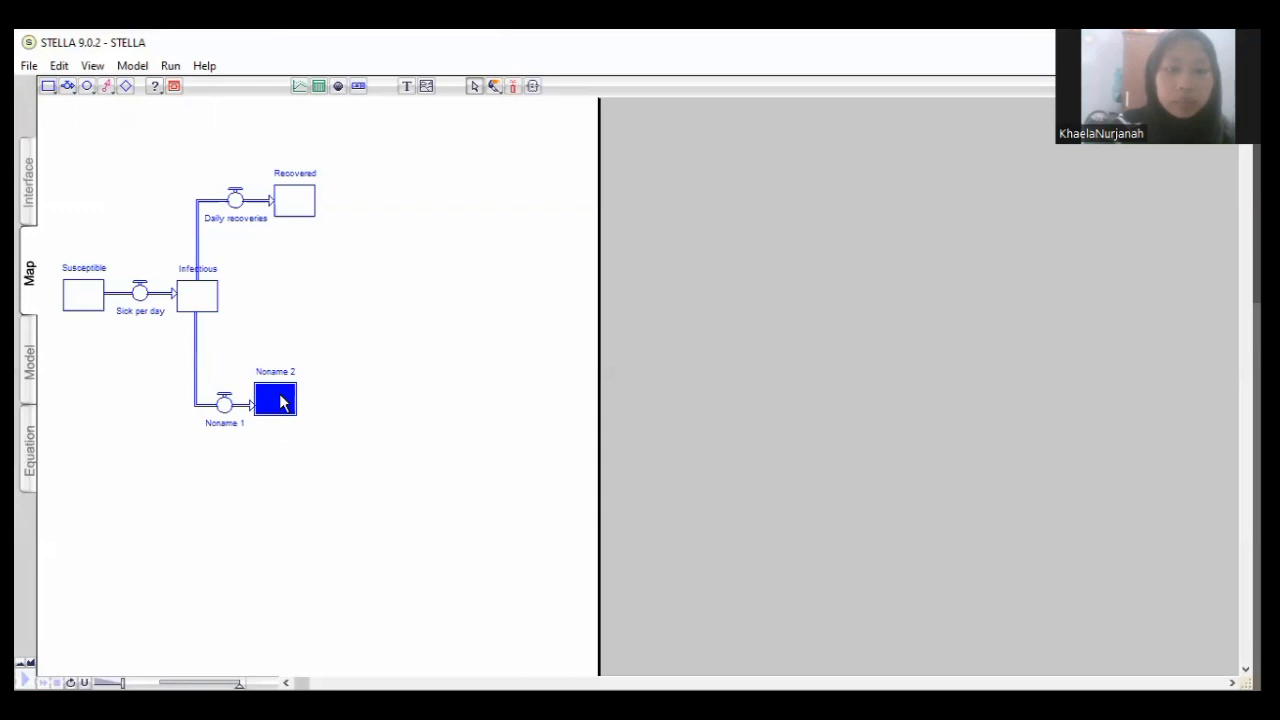
Name the flow leading down from Infectious "Daily death"
click(233, 424)
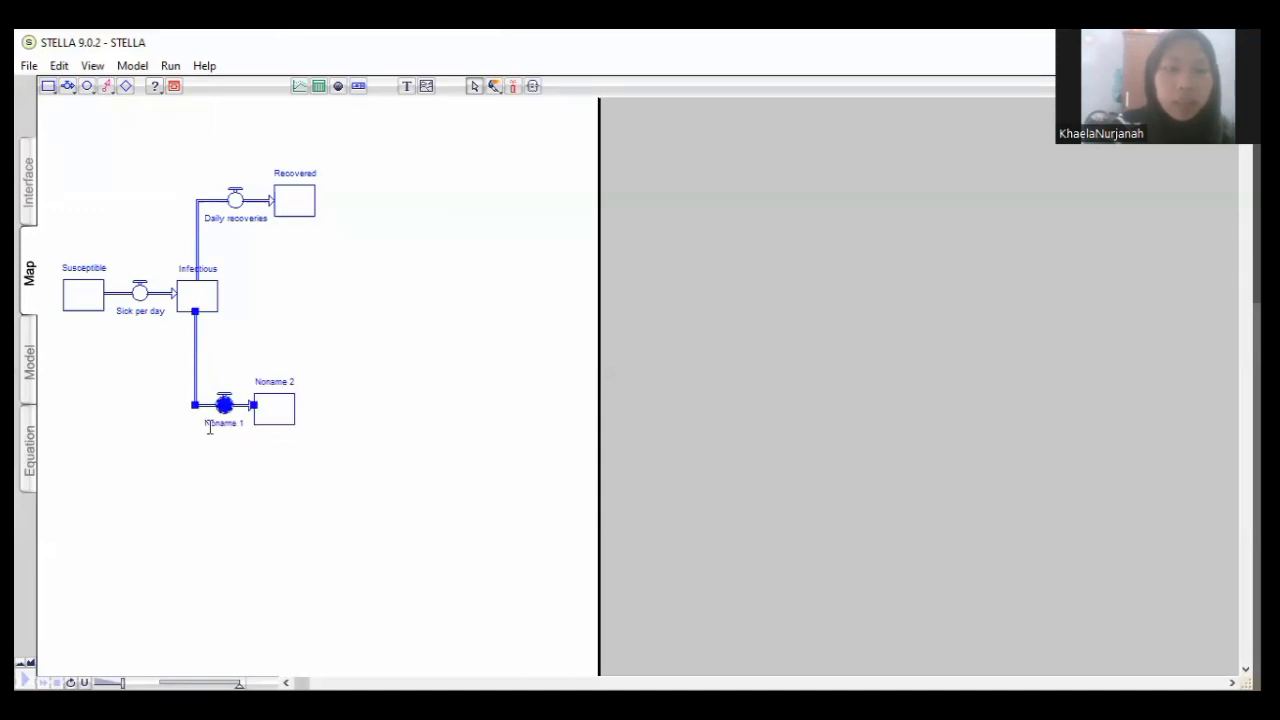
drag(205, 423, 248, 421)
text(Daily death)
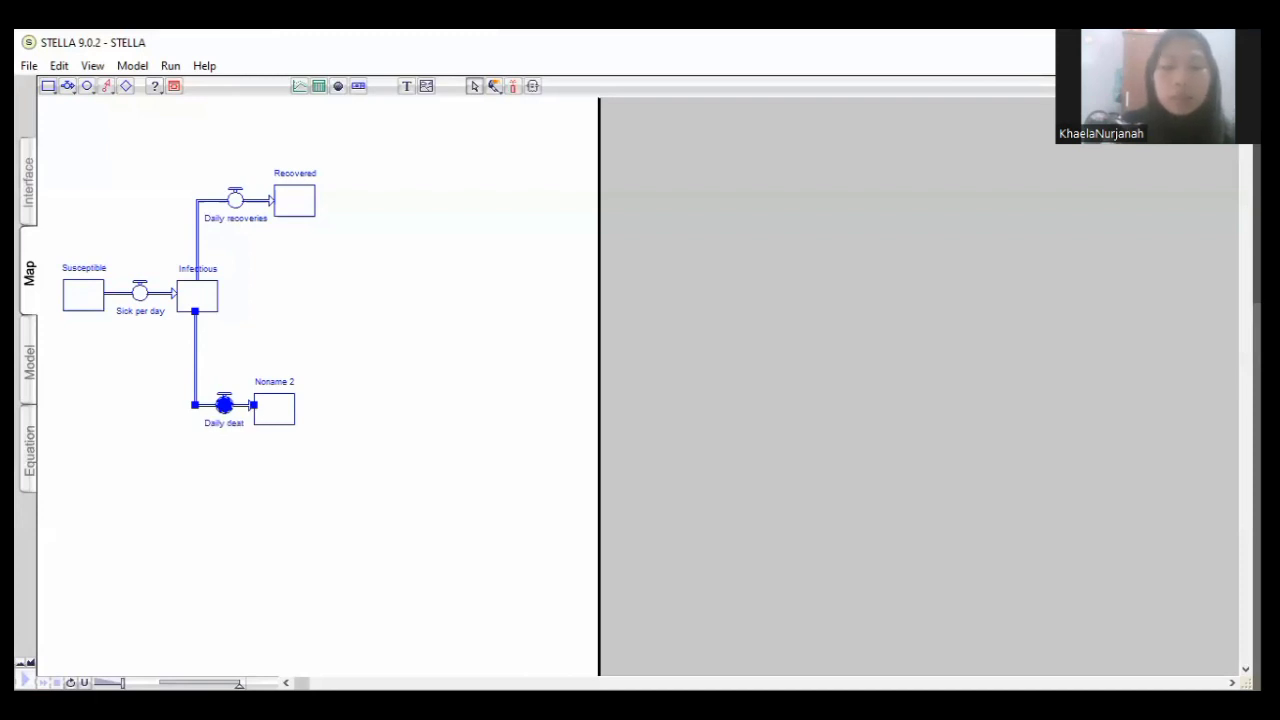
Name the stock at the end of the Daily death flow "Dead" and shift it right to line up below Recovered
click(287, 381)
text(Dead)
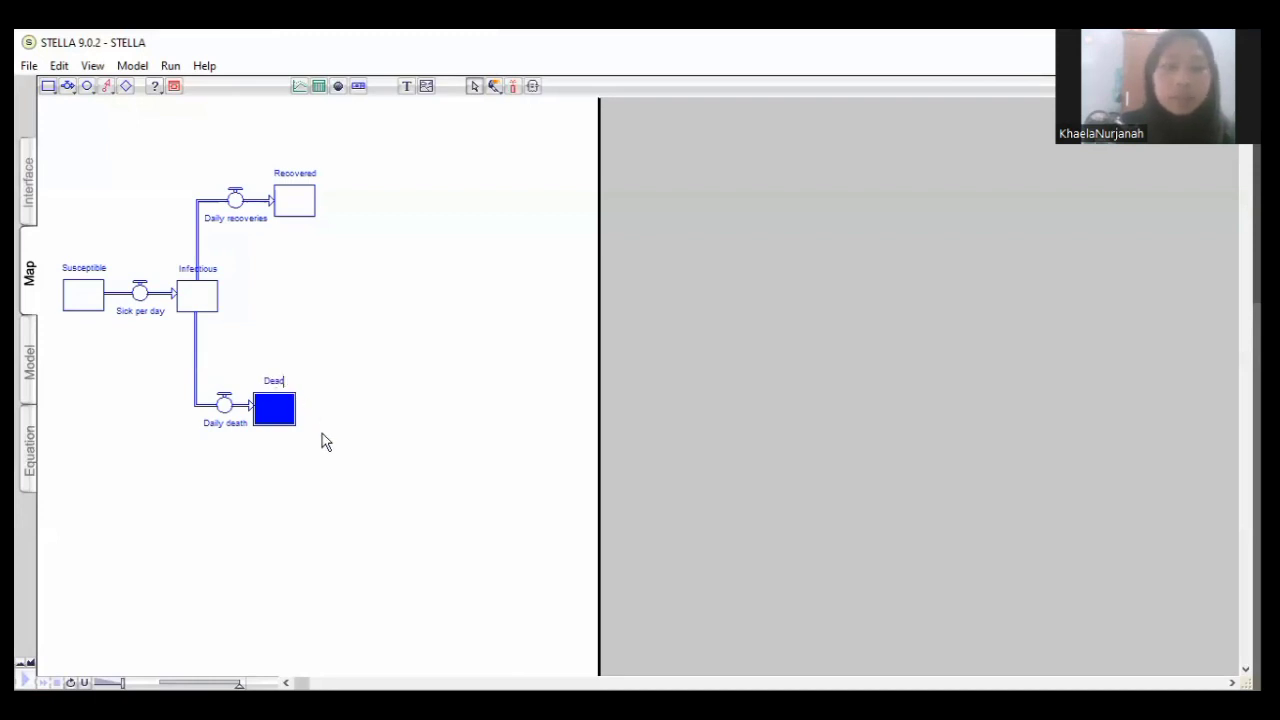
click(318, 426)
click(278, 413)
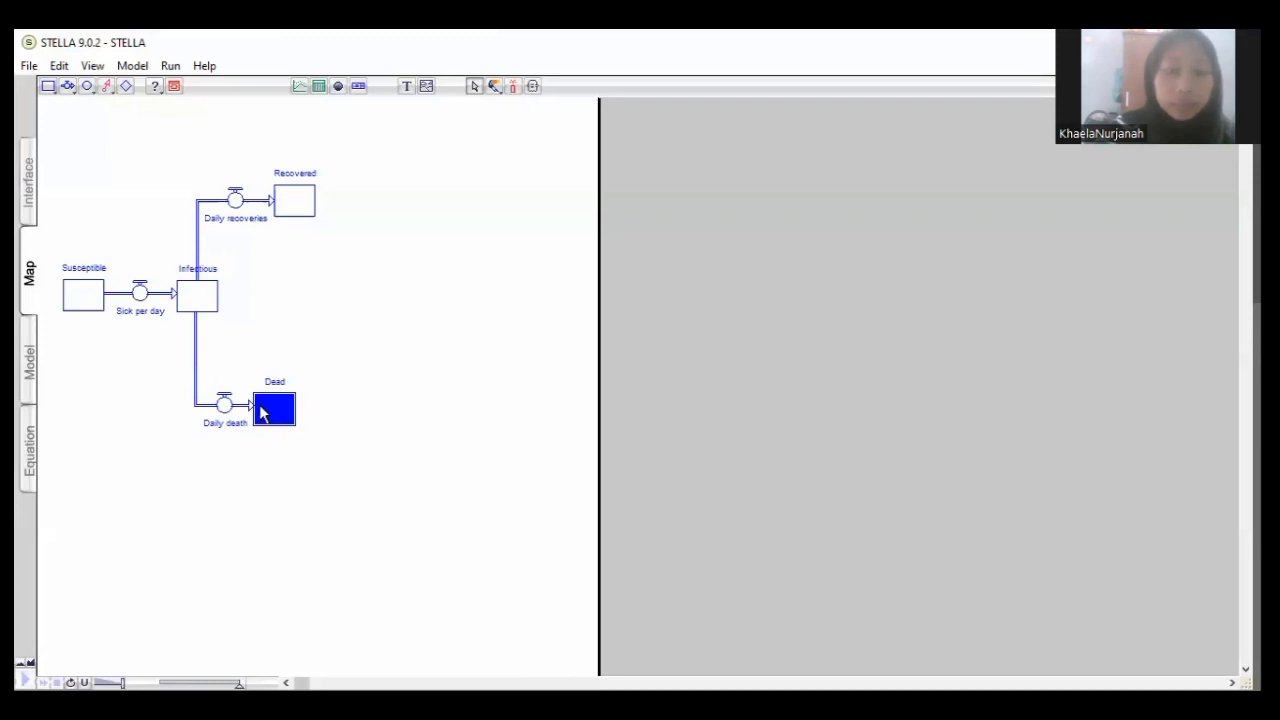
drag(262, 413, 283, 416)
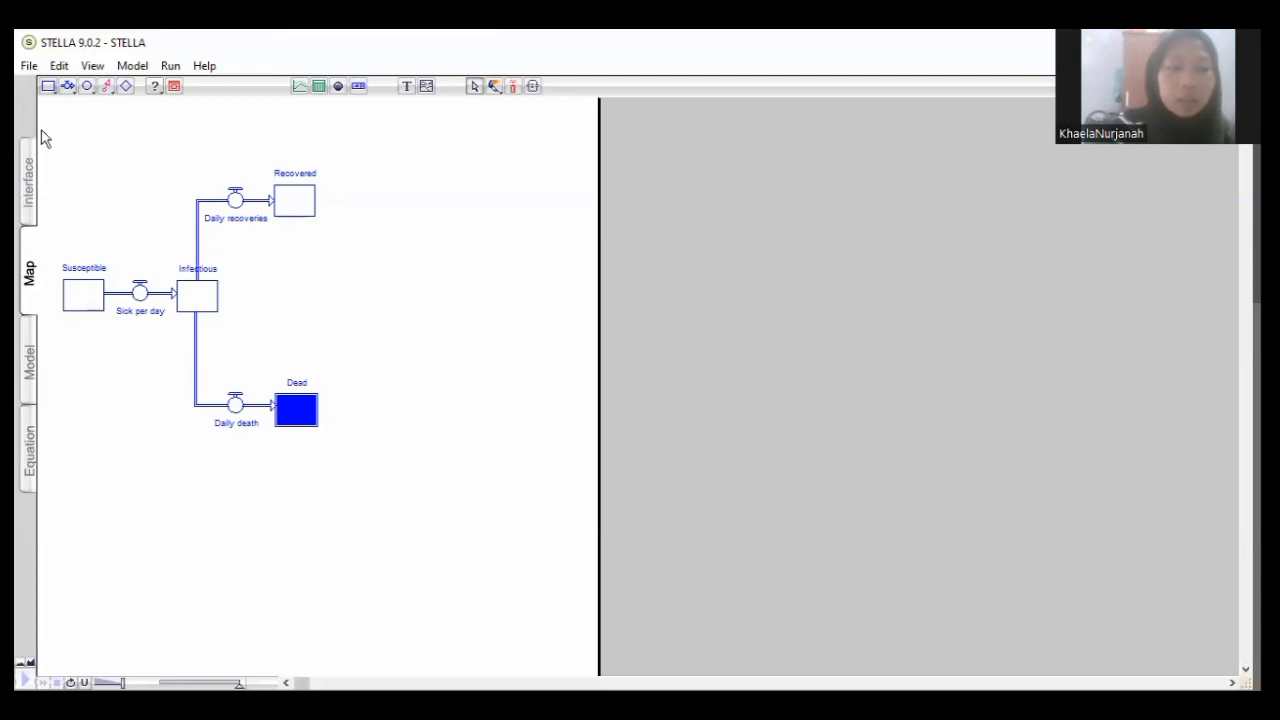
Add a converter below the flow between Susceptible and Infectious and name it "Infection rate"
click(86, 88)
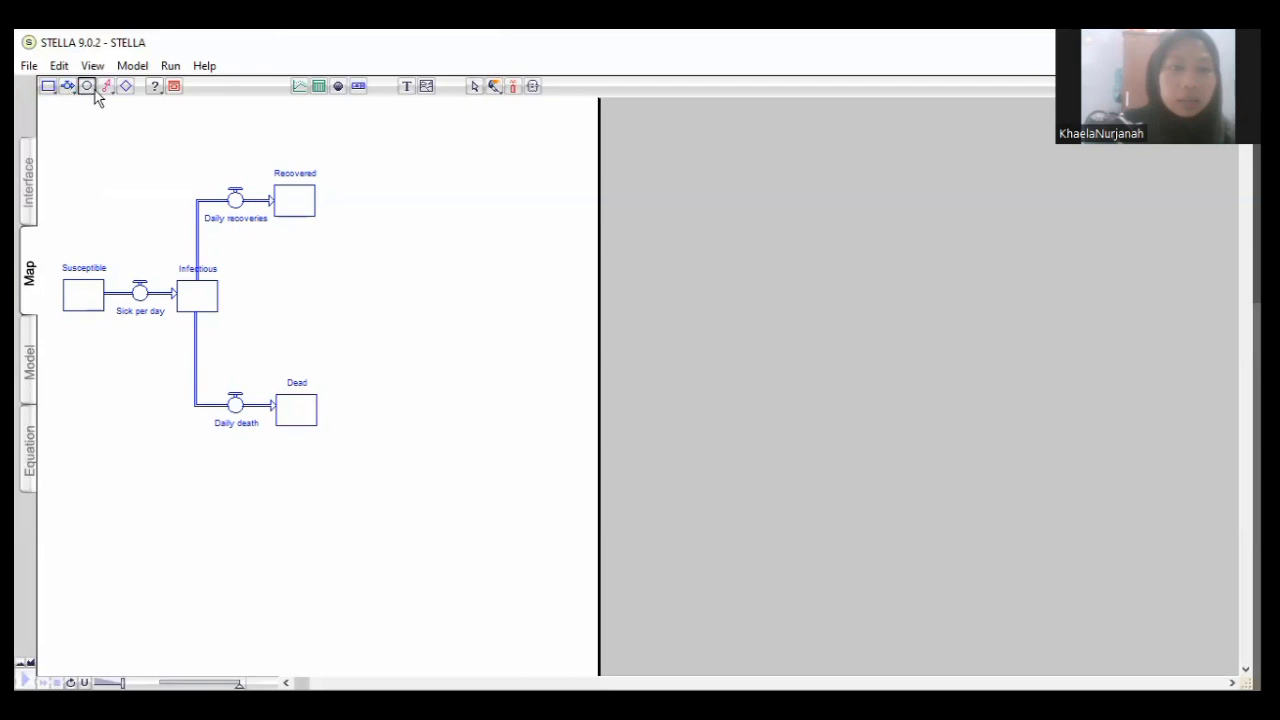
click(110, 360)
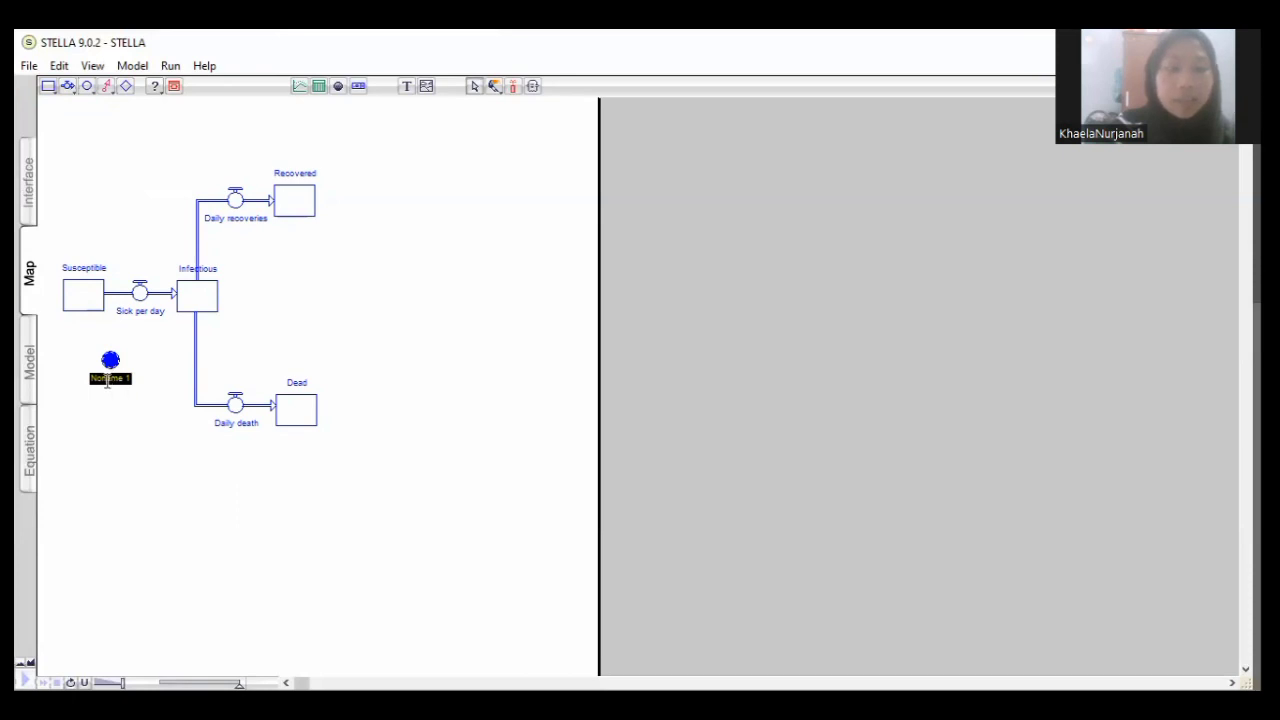
click(107, 381)
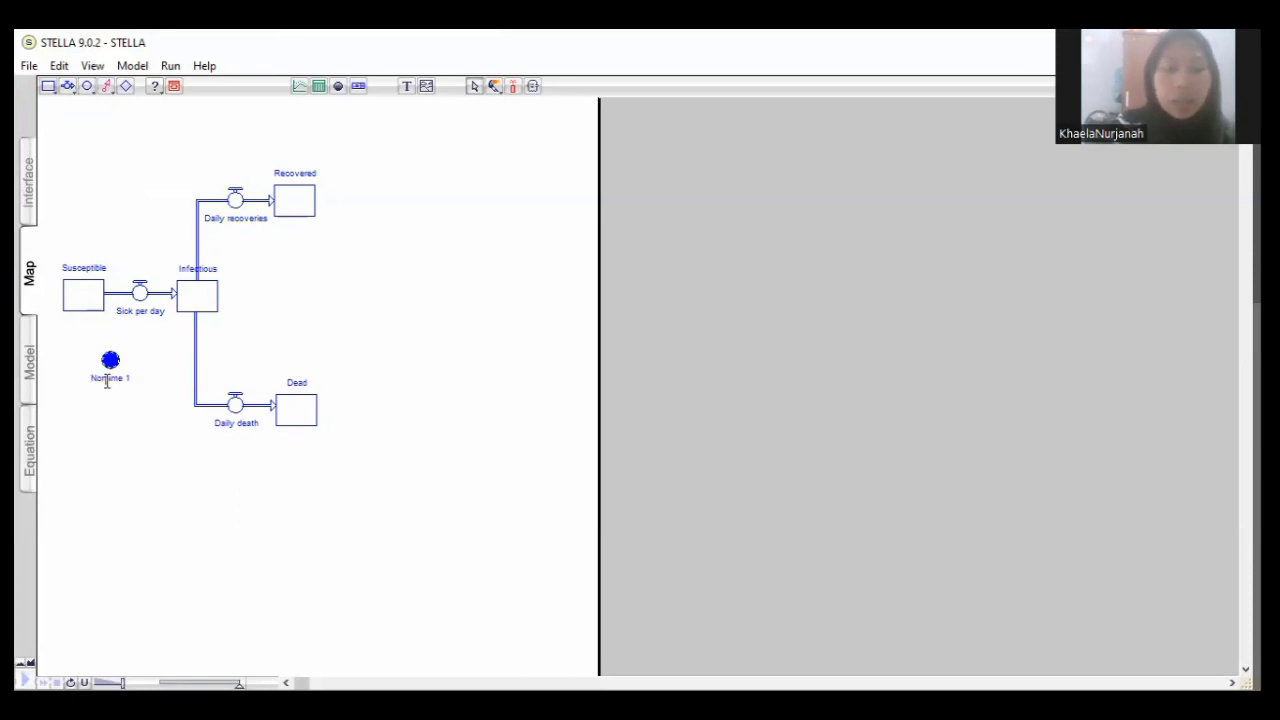
drag(92, 381, 122, 389)
text(Re)
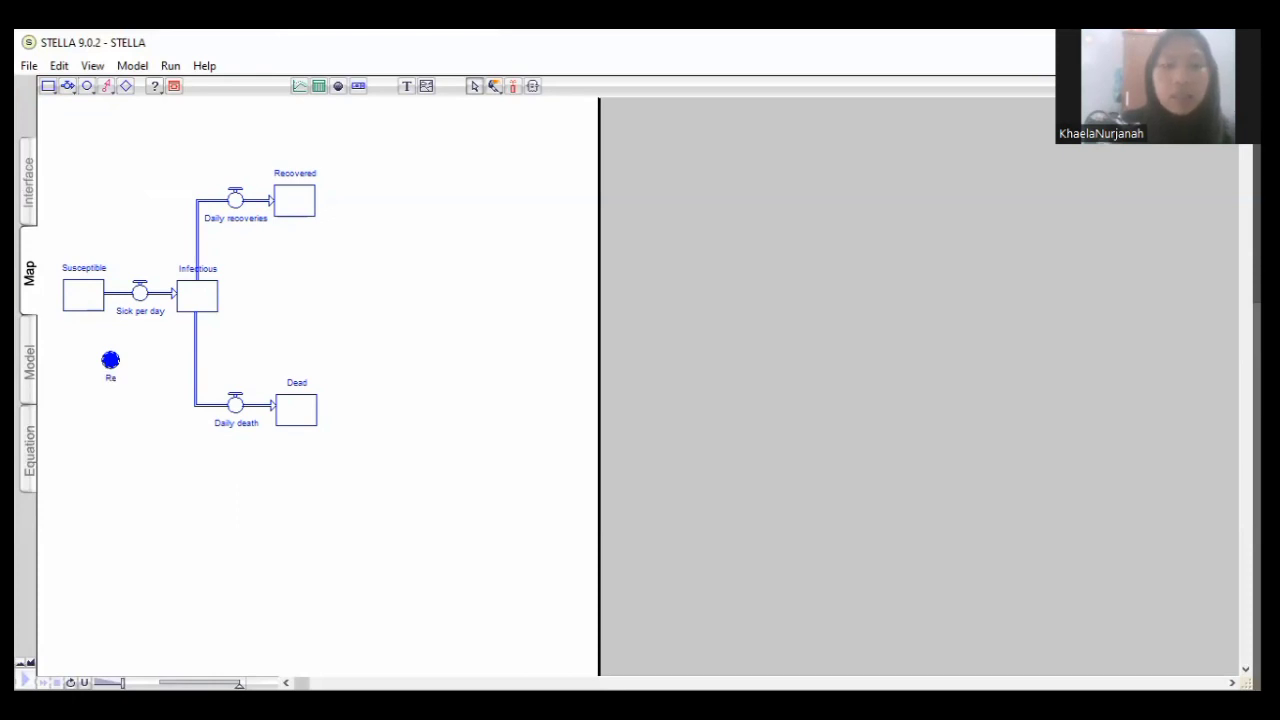
key(BackSpace)
key(BackSpace)
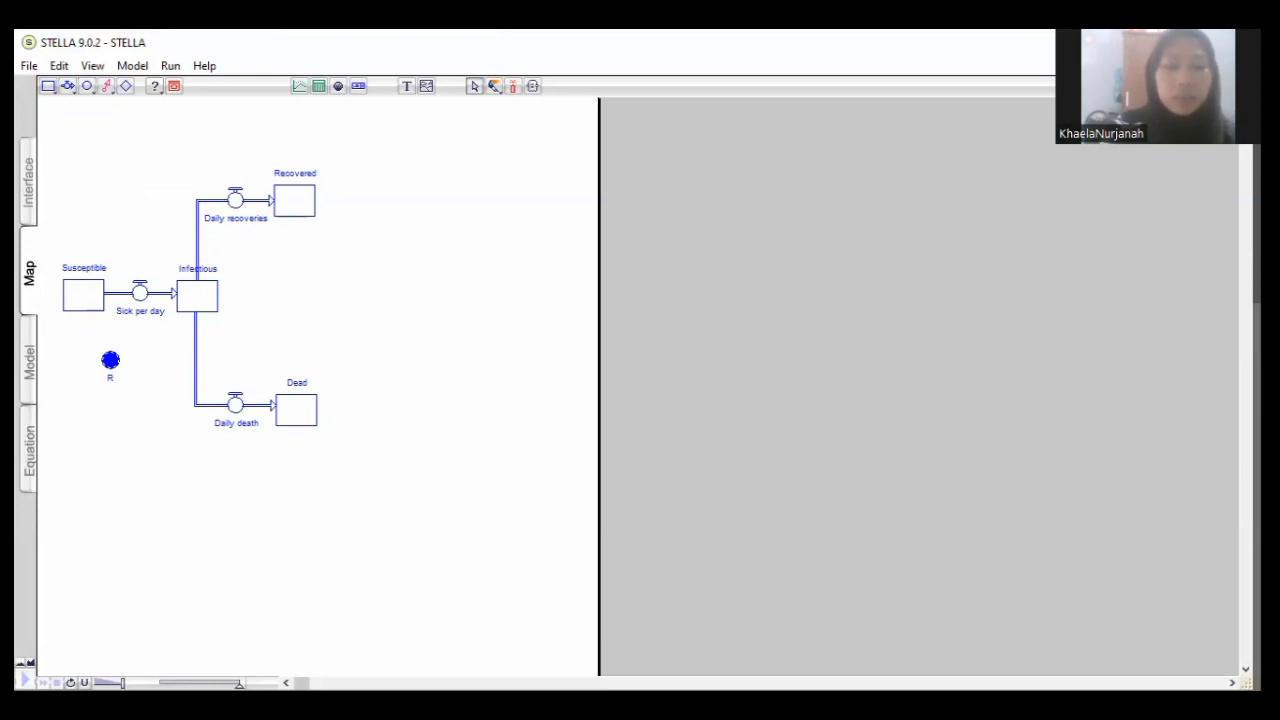
text(Infecti)
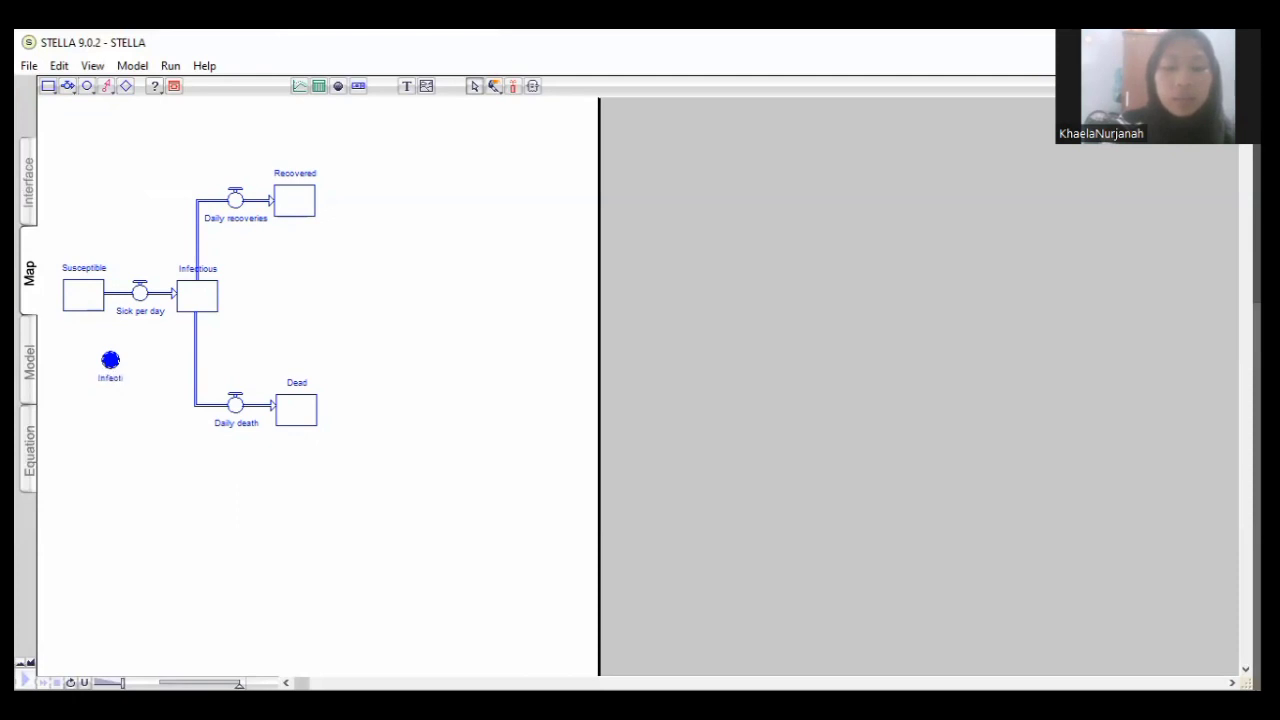
text(on rate)
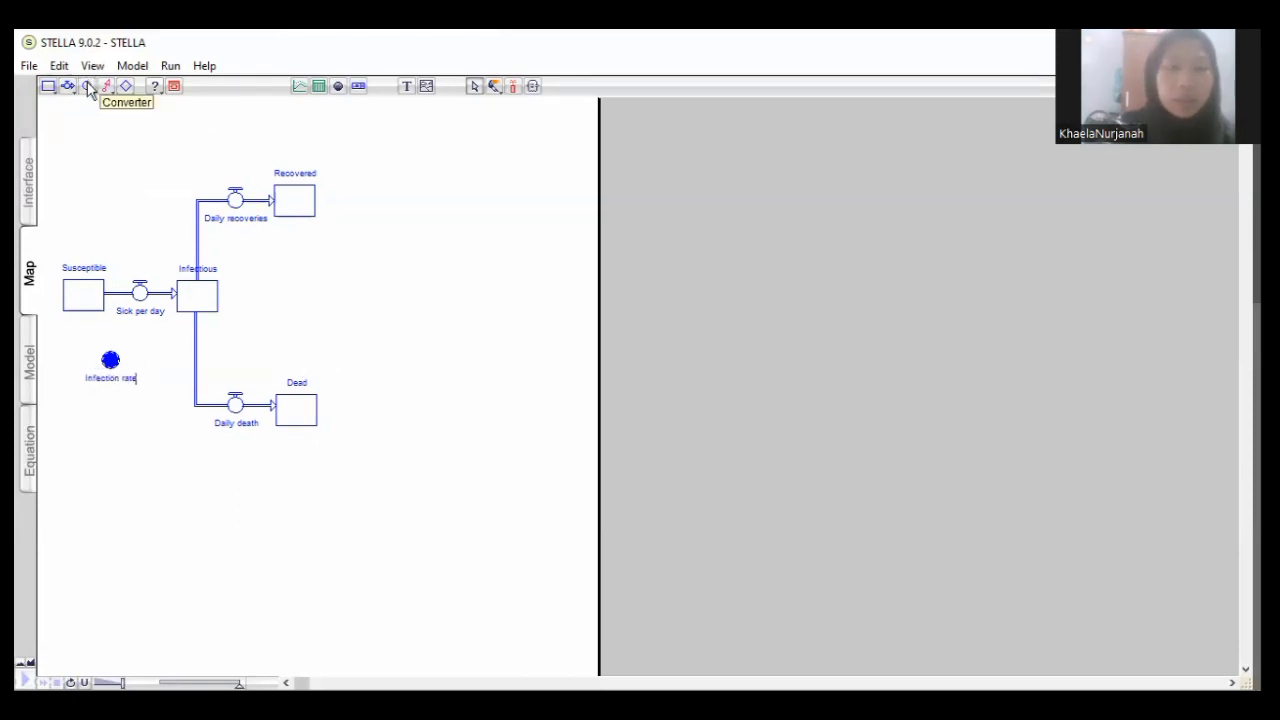
Place two converters one above the other in the empty area to the right of the Recovered and Dead stocks
click(88, 88)
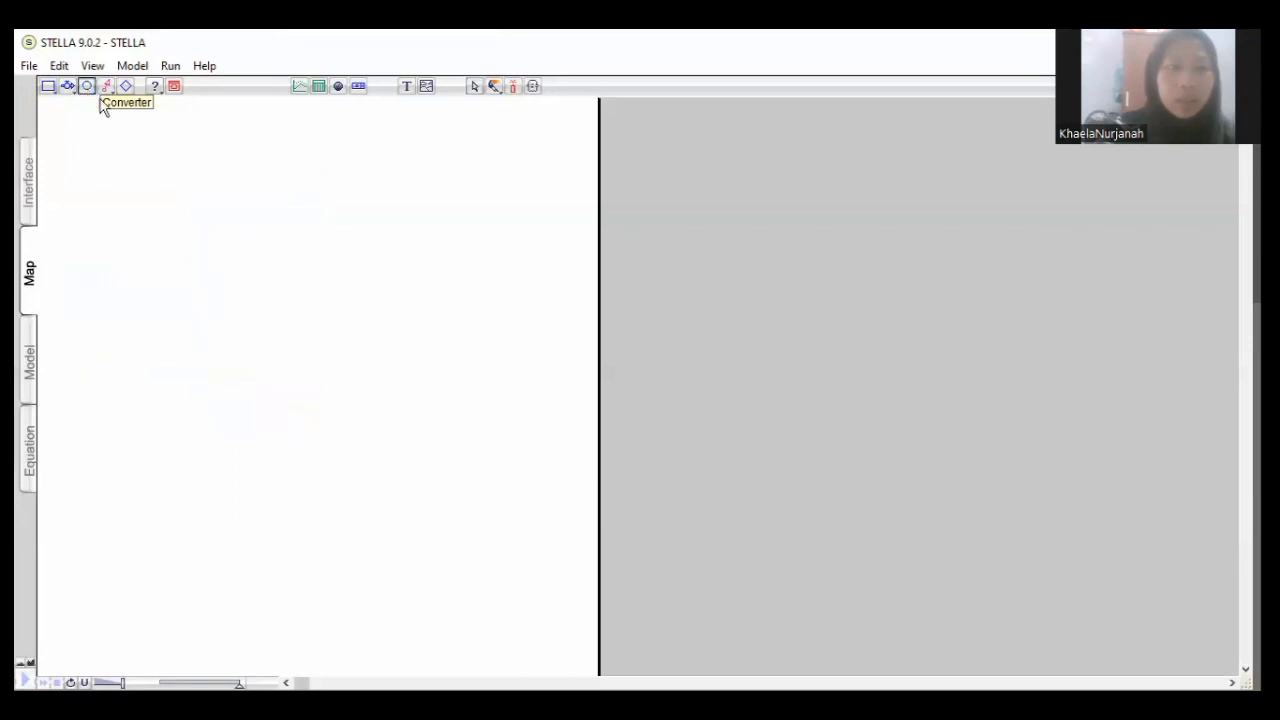
click(425, 232)
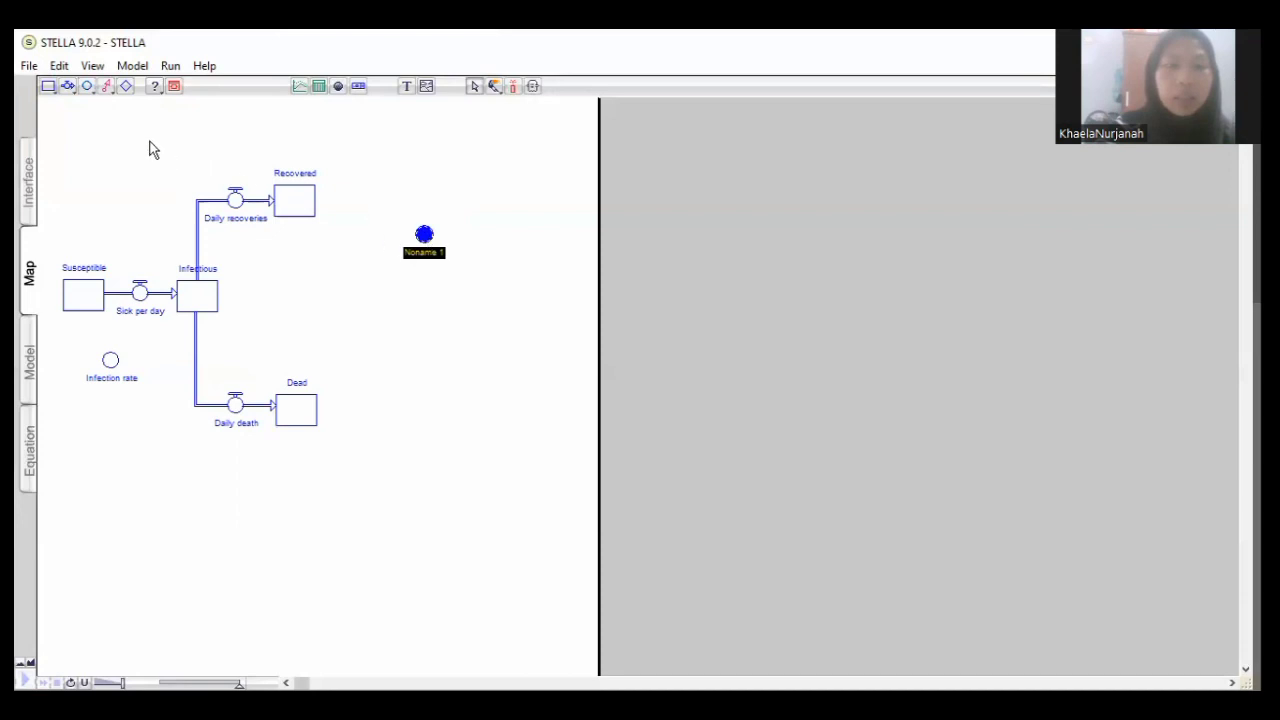
click(88, 86)
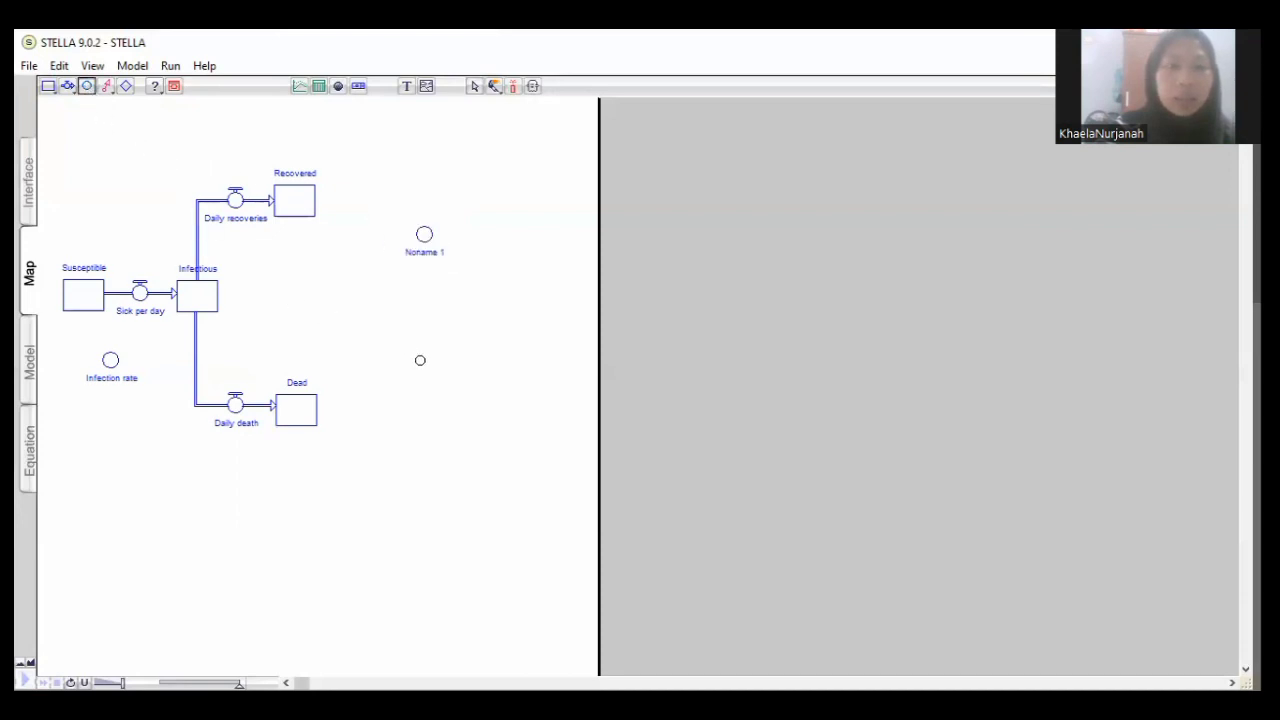
click(420, 360)
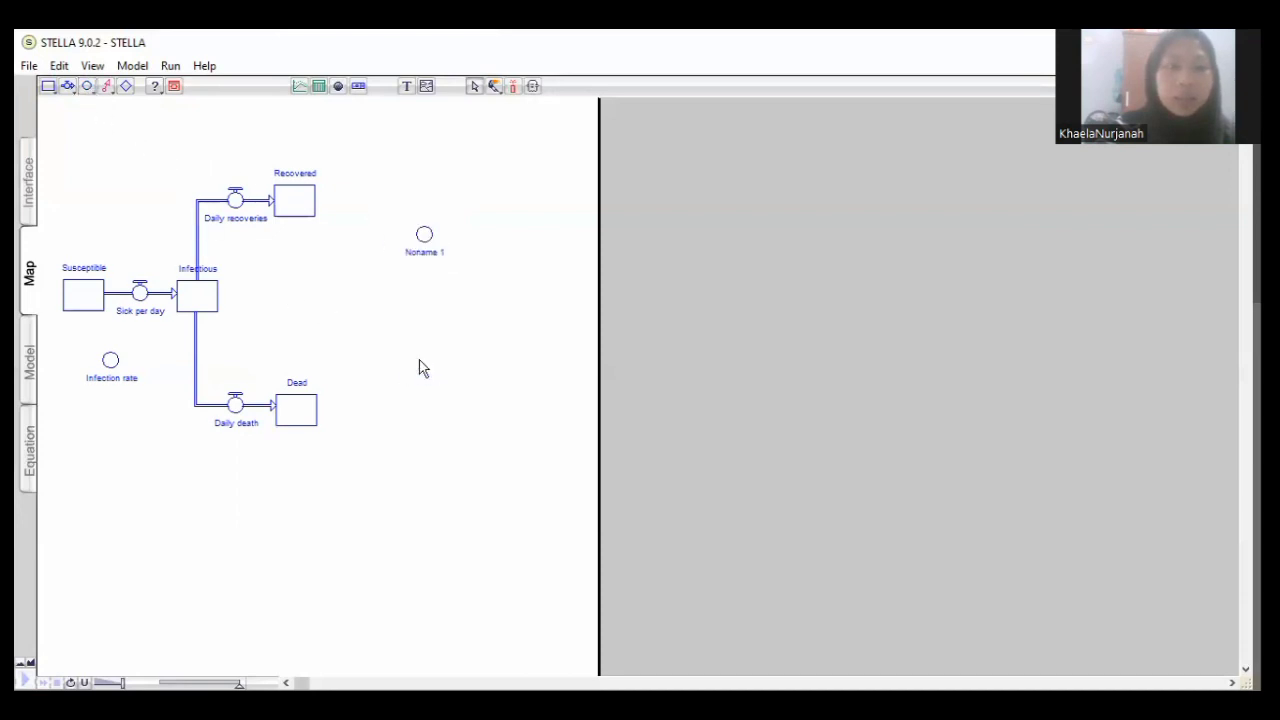
Name the upper of the two new converters "Disease Duration" and the lower one "Survival Rate"
click(428, 254)
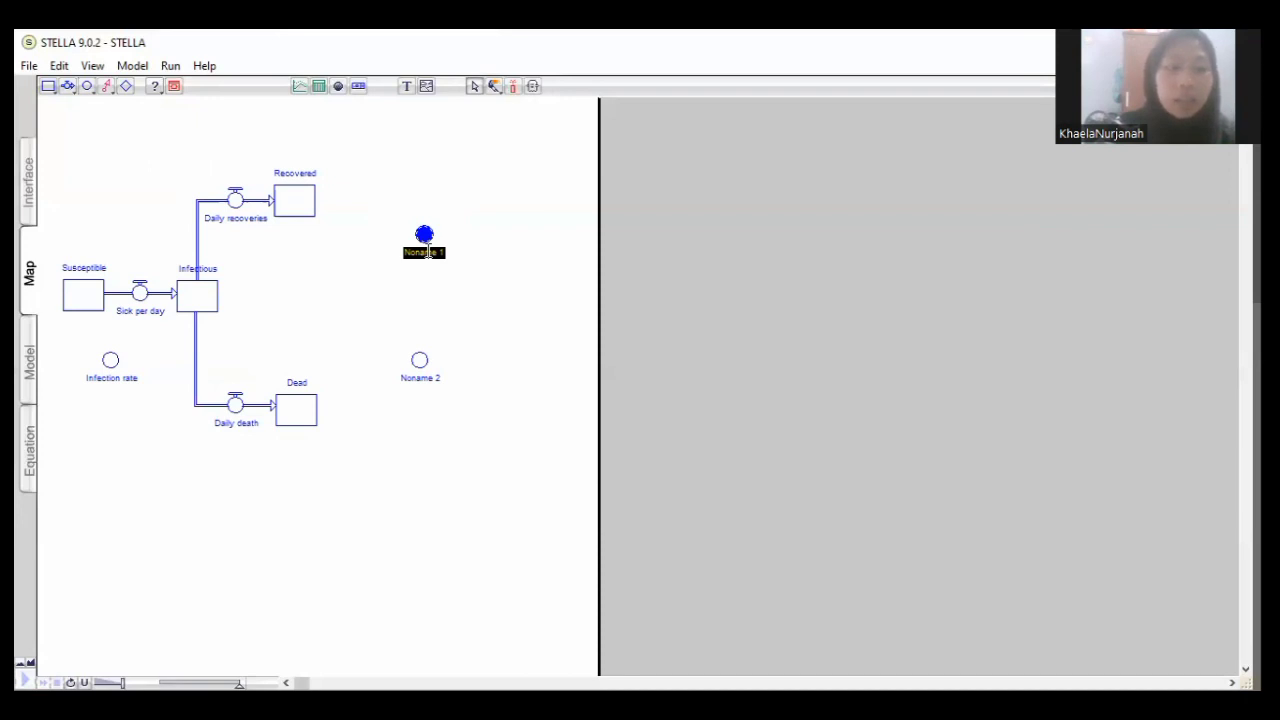
text(Disease Duration)
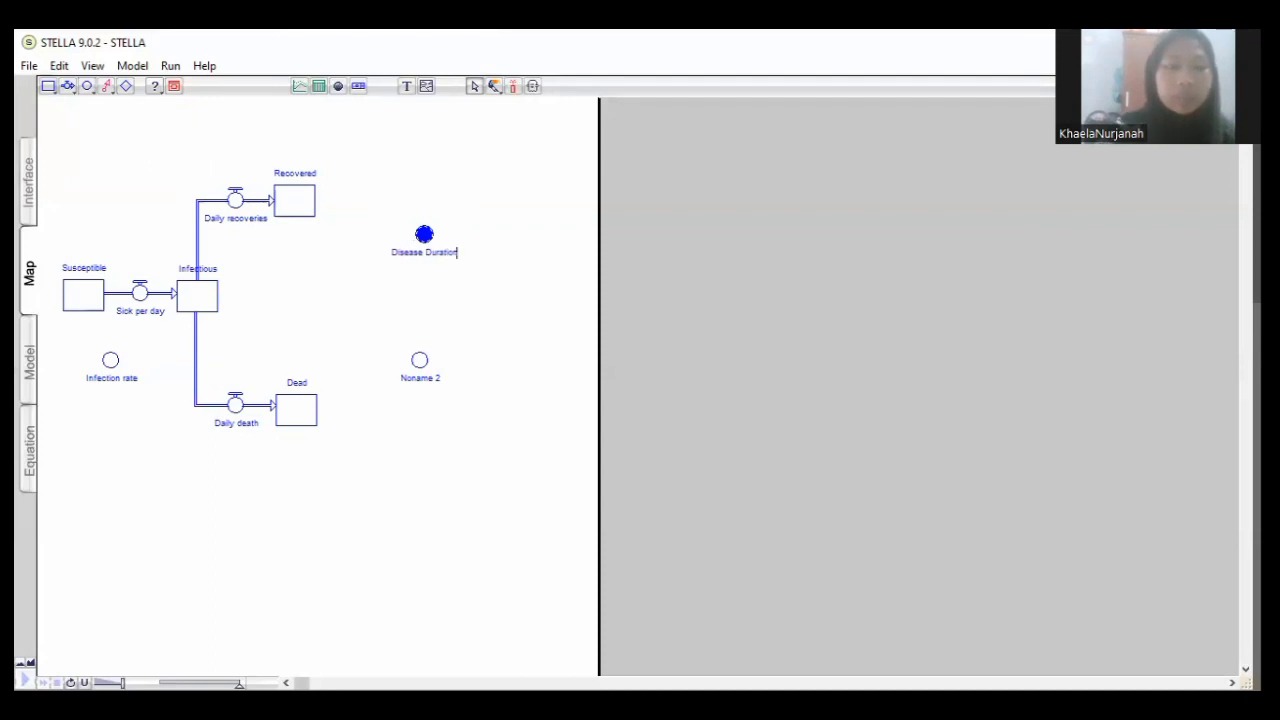
double_click(409, 380)
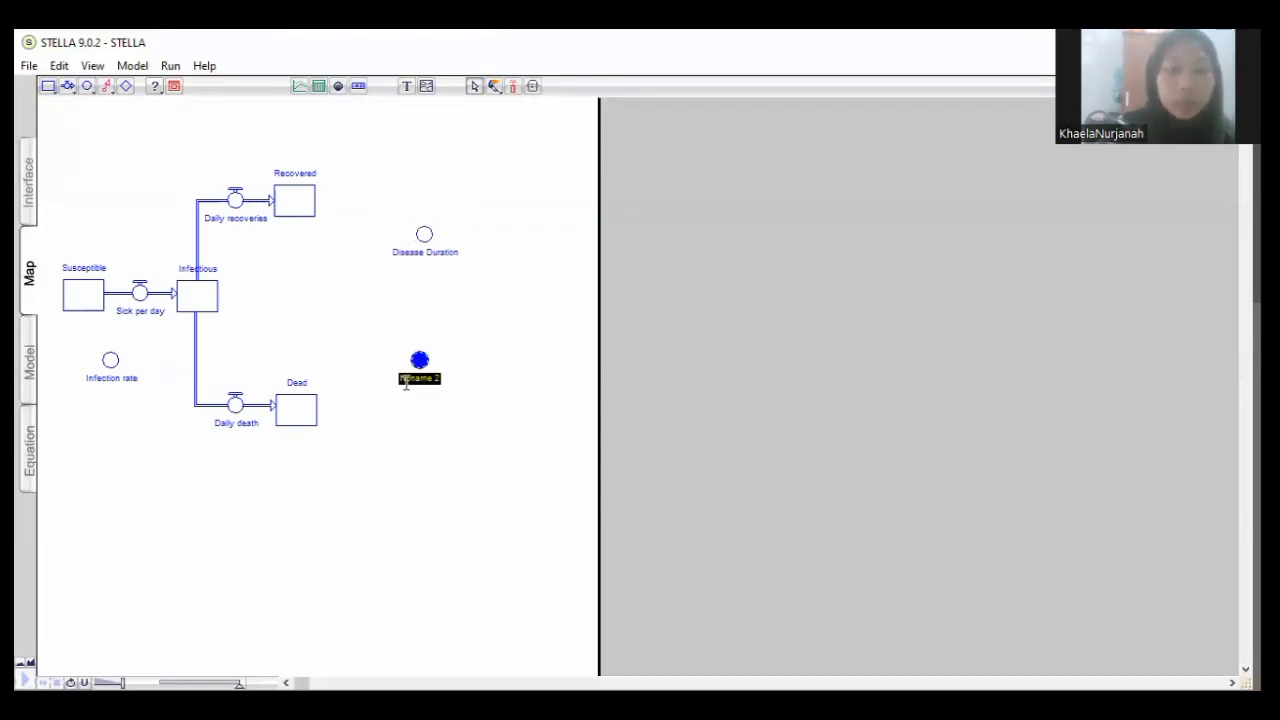
drag(402, 382, 441, 385)
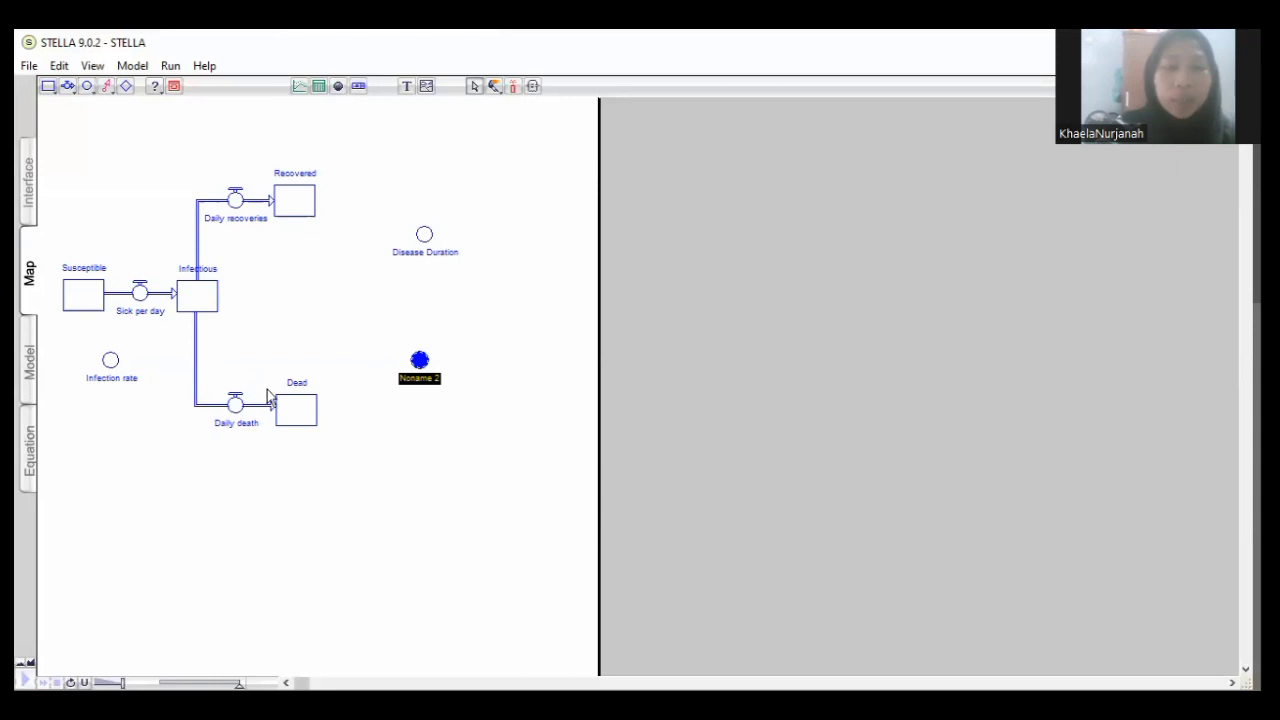
text(Survival Rate)
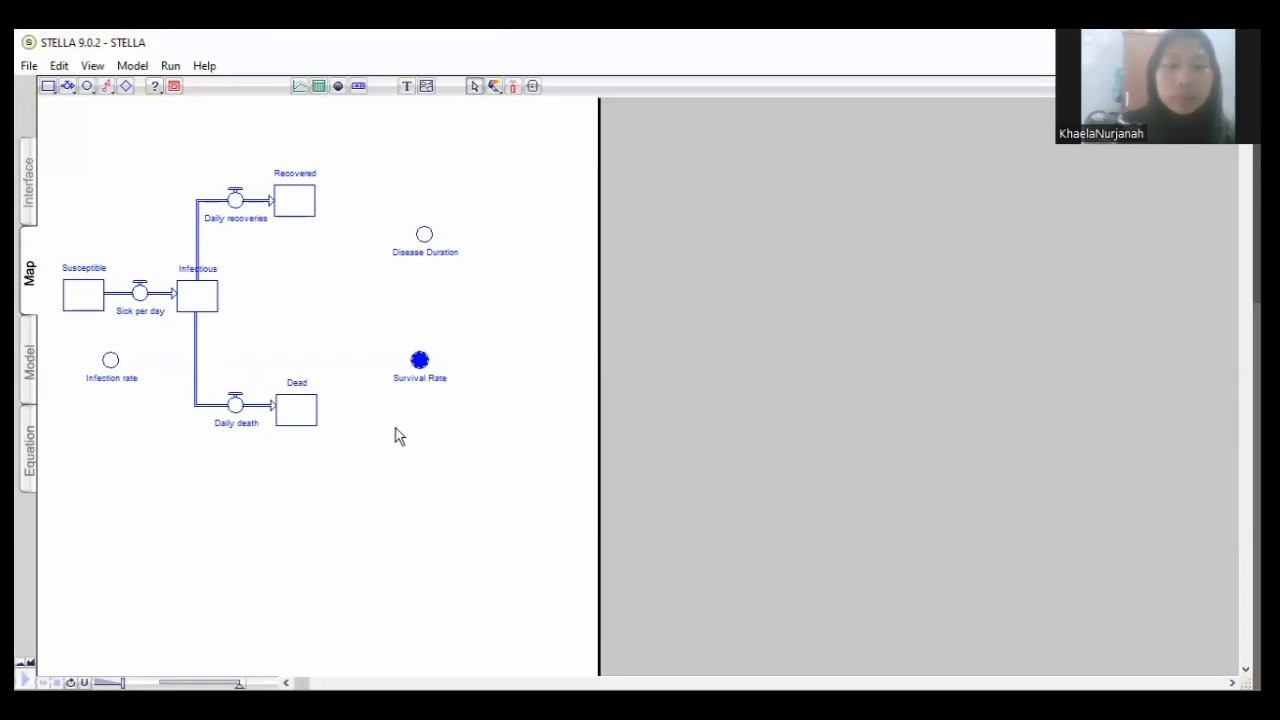
click(445, 428)
Nudge the Survival Rate converter slightly right to align it below Disease Duration
click(422, 368)
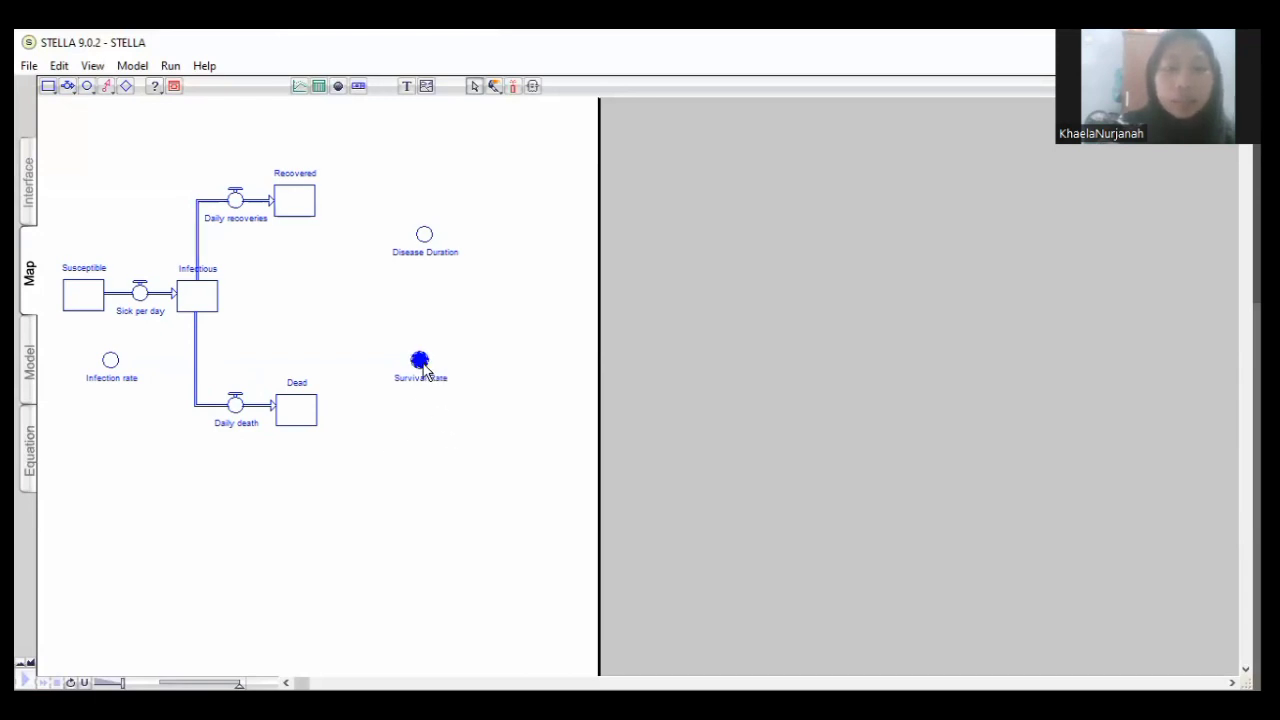
drag(424, 368, 426, 367)
click(402, 434)
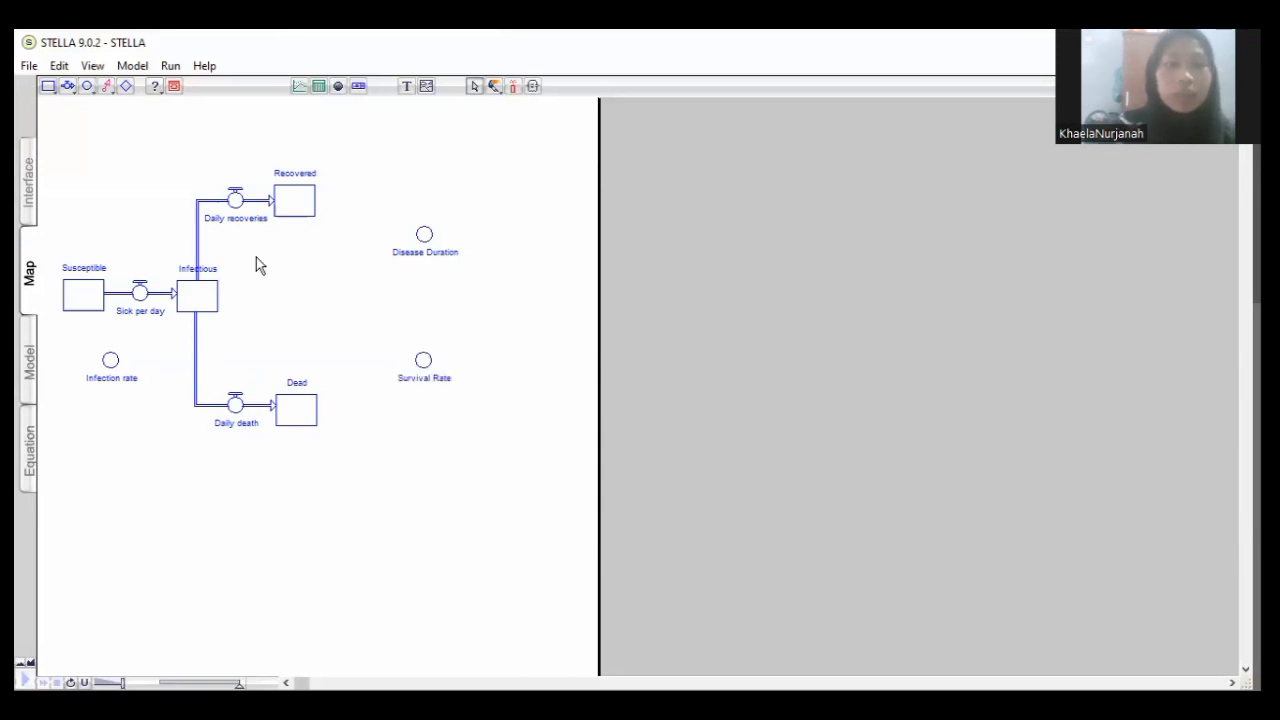
Link the Infection rate converter to the Sick per day flow with a connector and straighten its curve
click(107, 88)
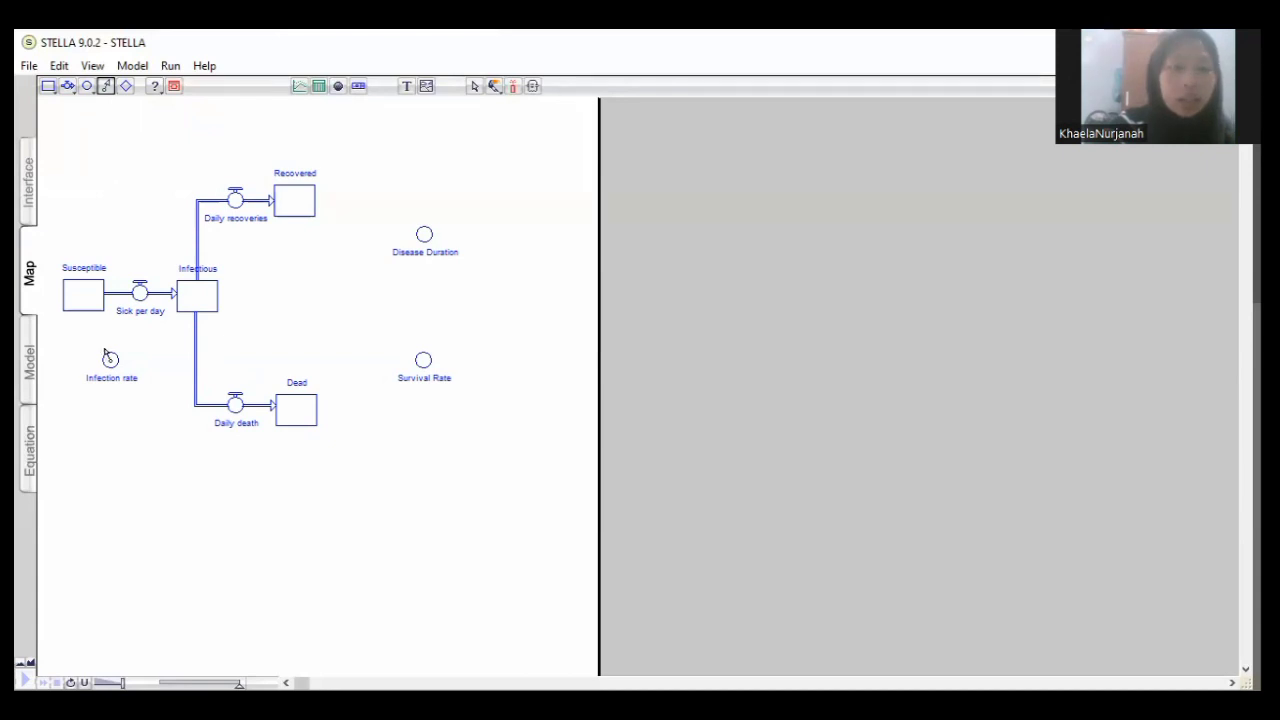
drag(108, 358, 145, 318)
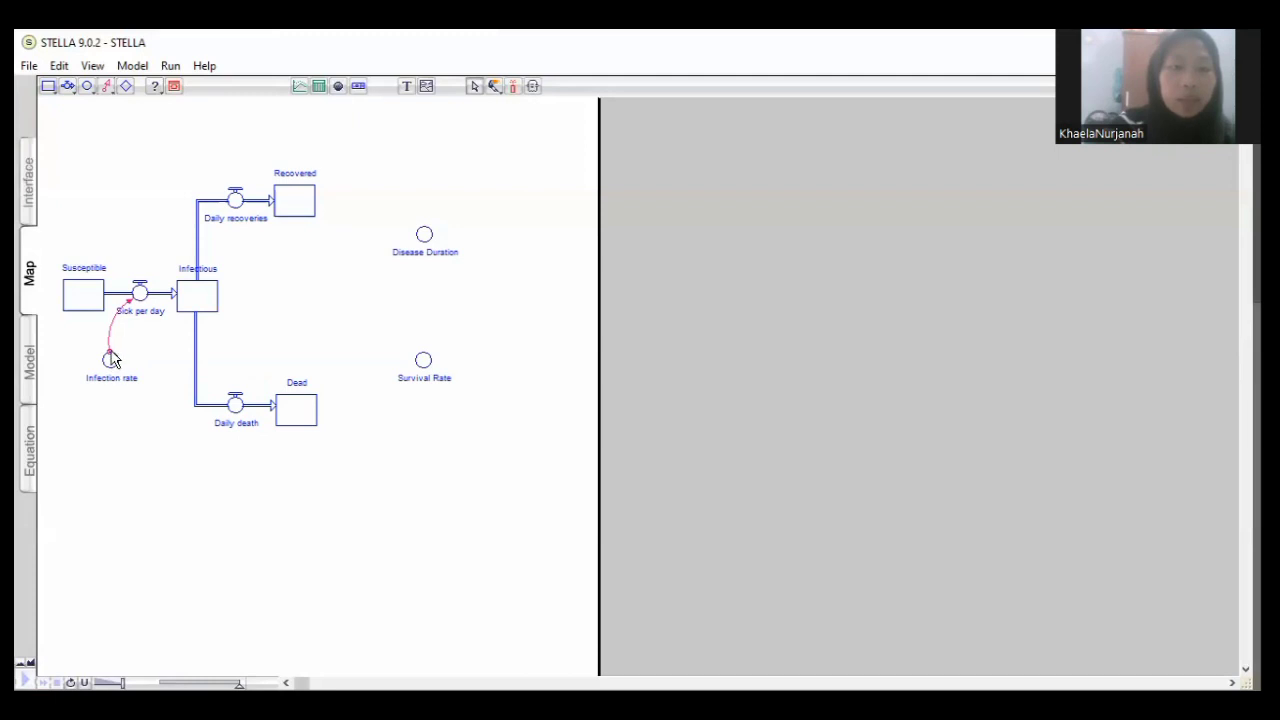
key(Delete)
click(113, 358)
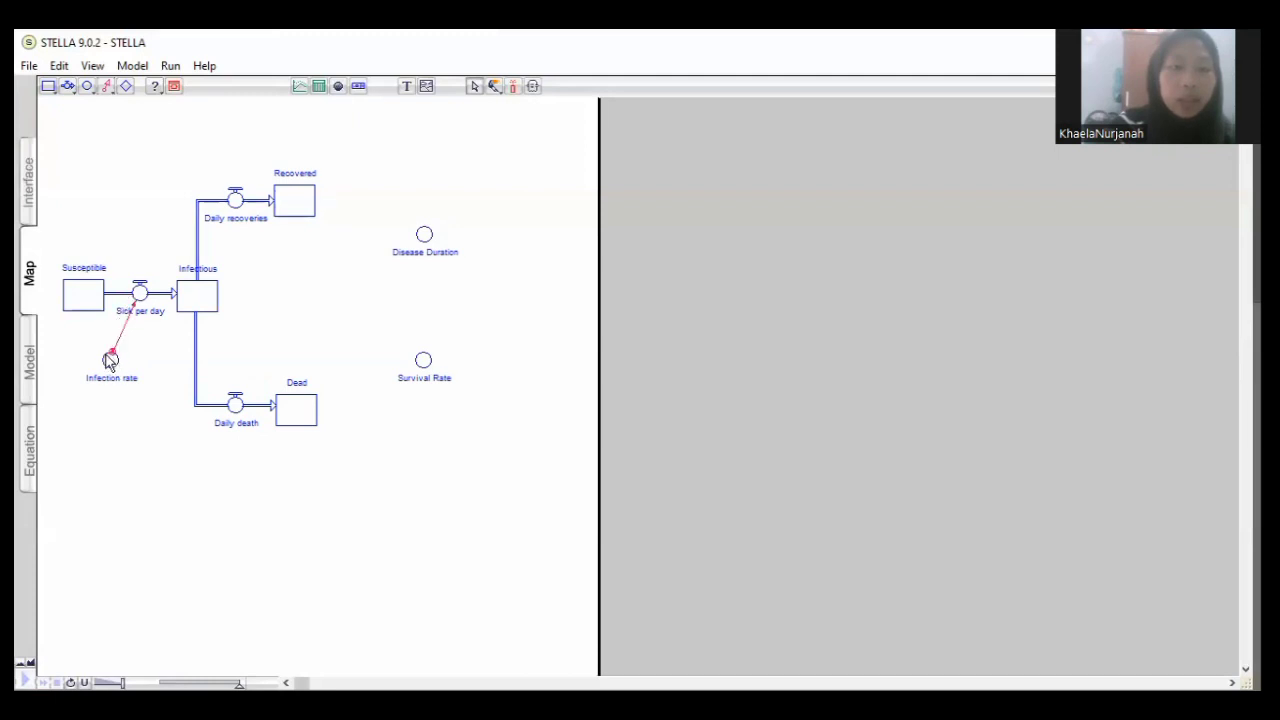
Link Susceptible to the Sick per day flow with a connector and shift its start right along the stock's bottom edge
click(107, 89)
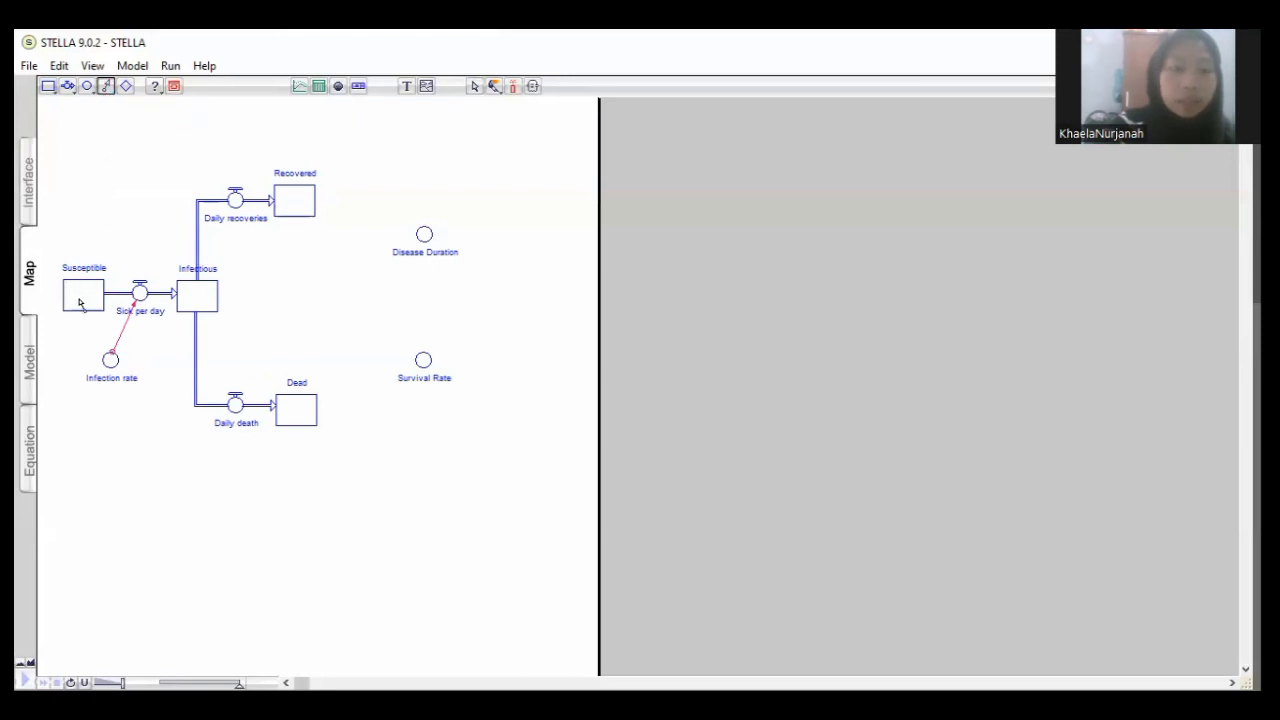
drag(83, 310, 138, 300)
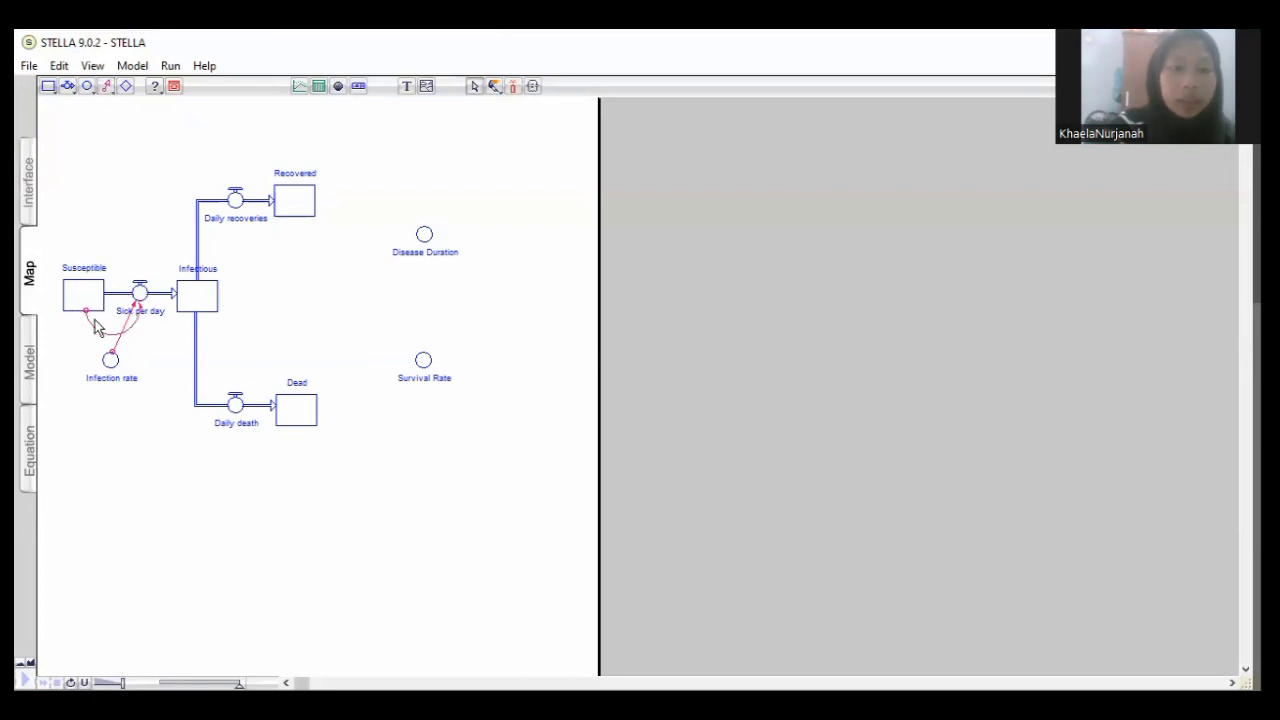
click(86, 316)
drag(87, 313, 92, 310)
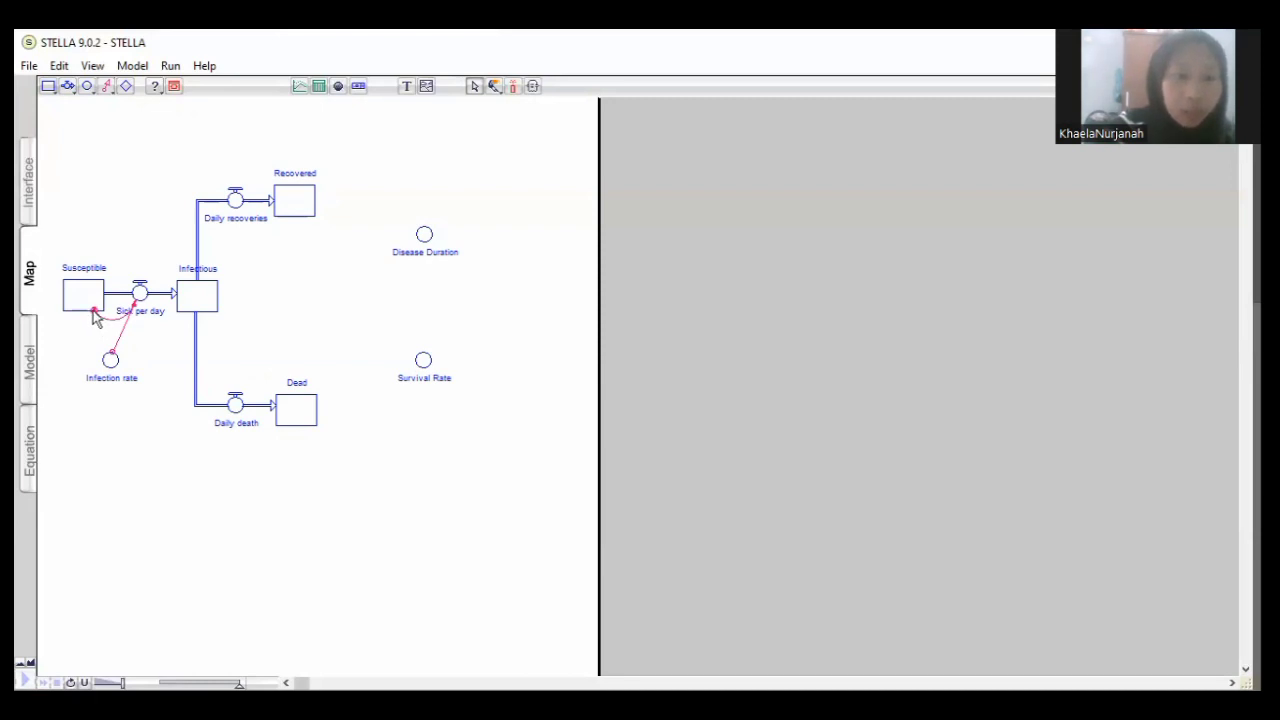
drag(94, 311, 92, 311)
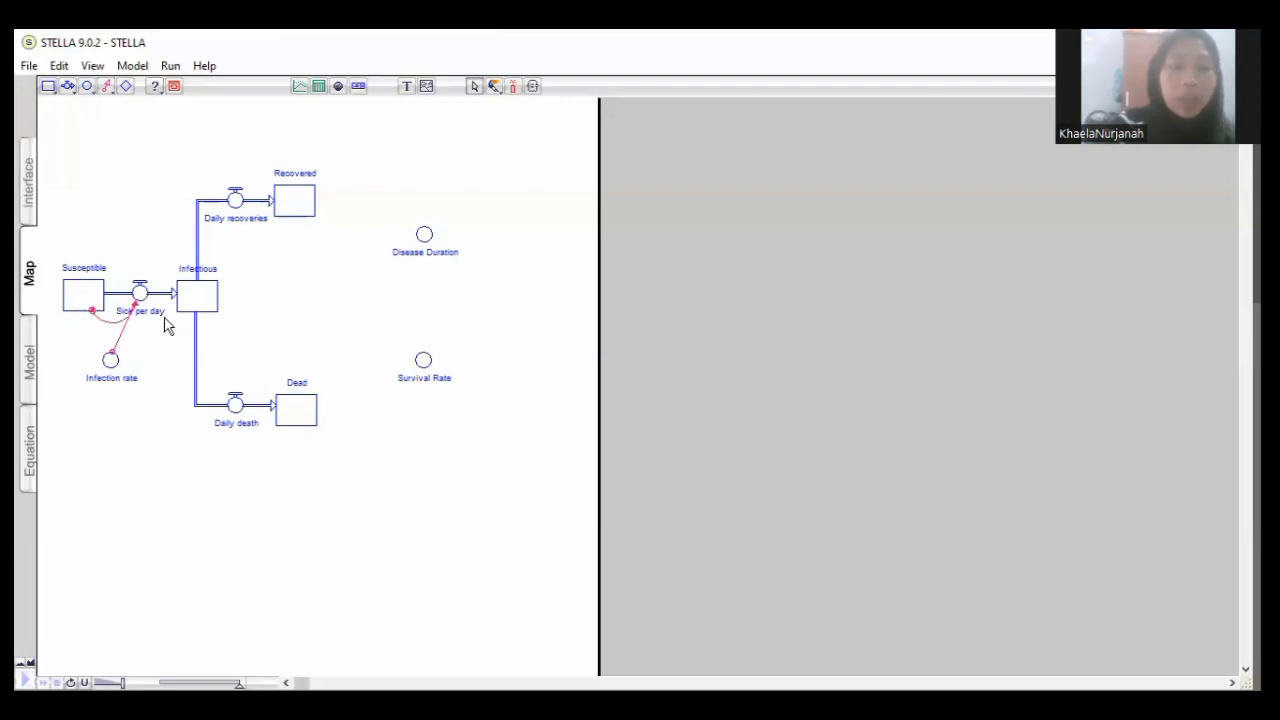
Link the Infectious stock to the Sick per day flow with a connector curving below the flow
click(106, 86)
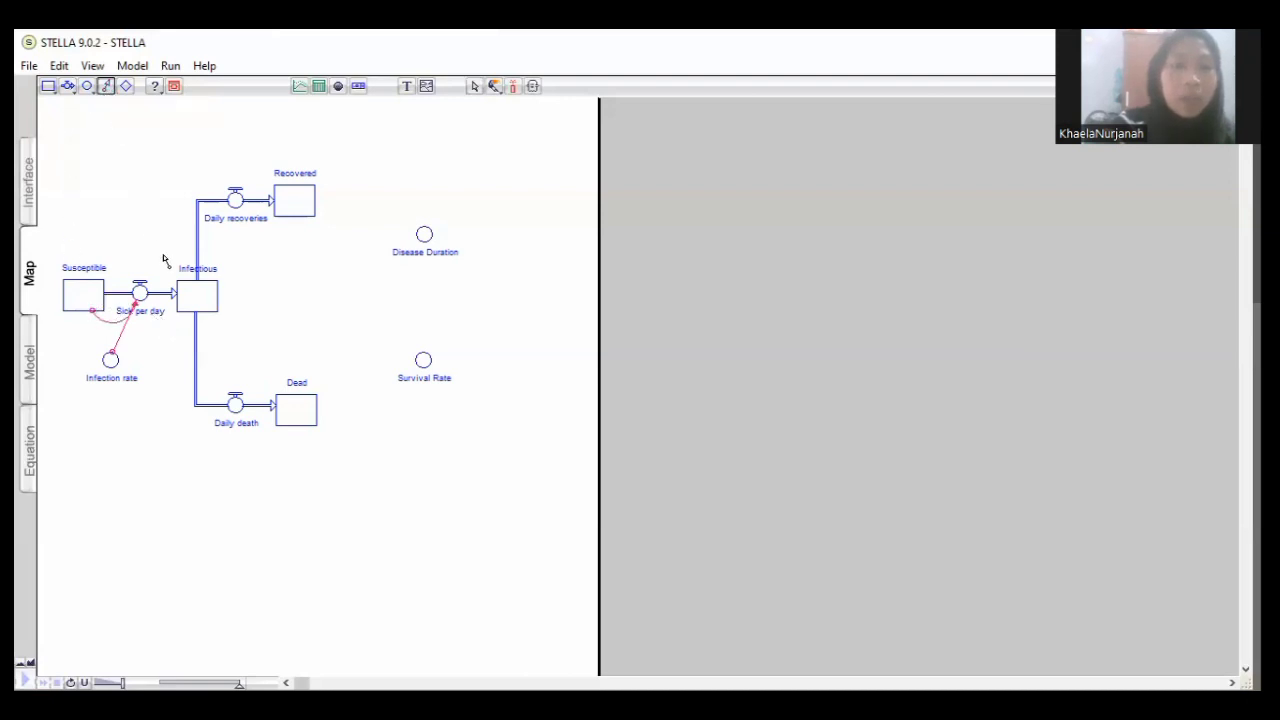
drag(189, 320, 153, 318)
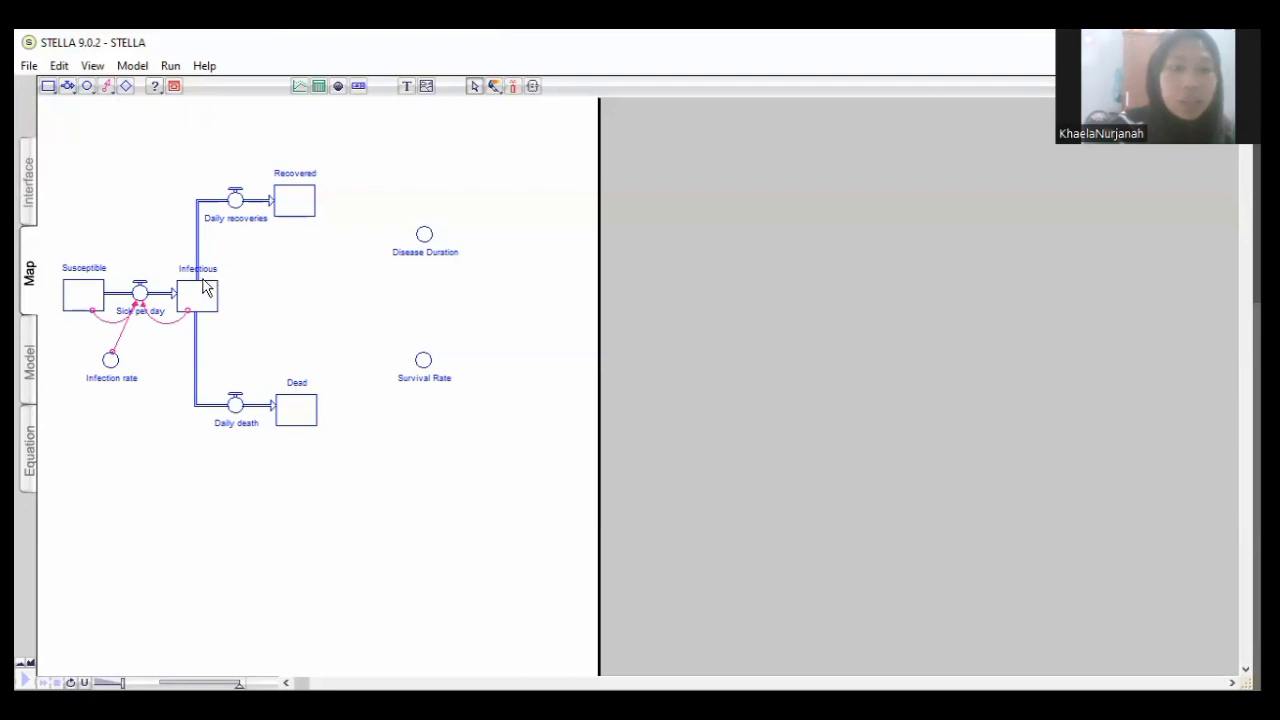
Link the Infectious stock to the Daily recoveries flow with a curved connector and to the Daily death flow with another connector
click(106, 86)
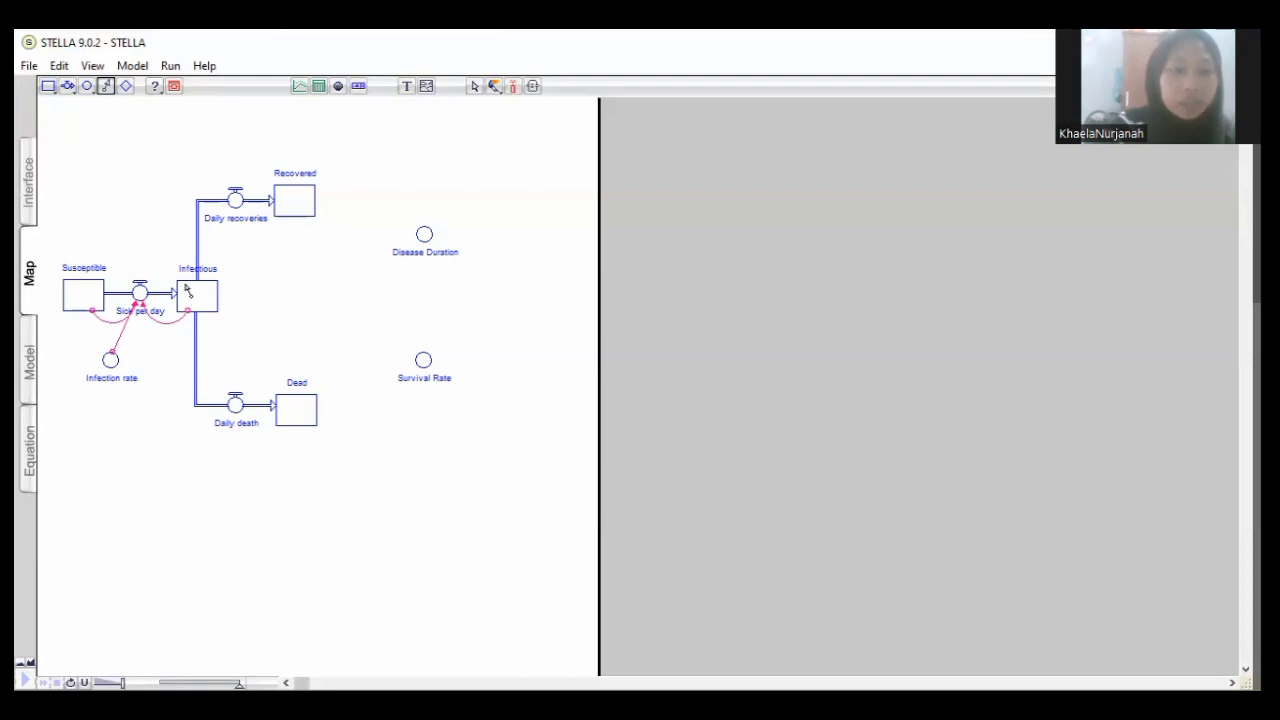
drag(182, 276, 211, 201)
drag(218, 204, 222, 202)
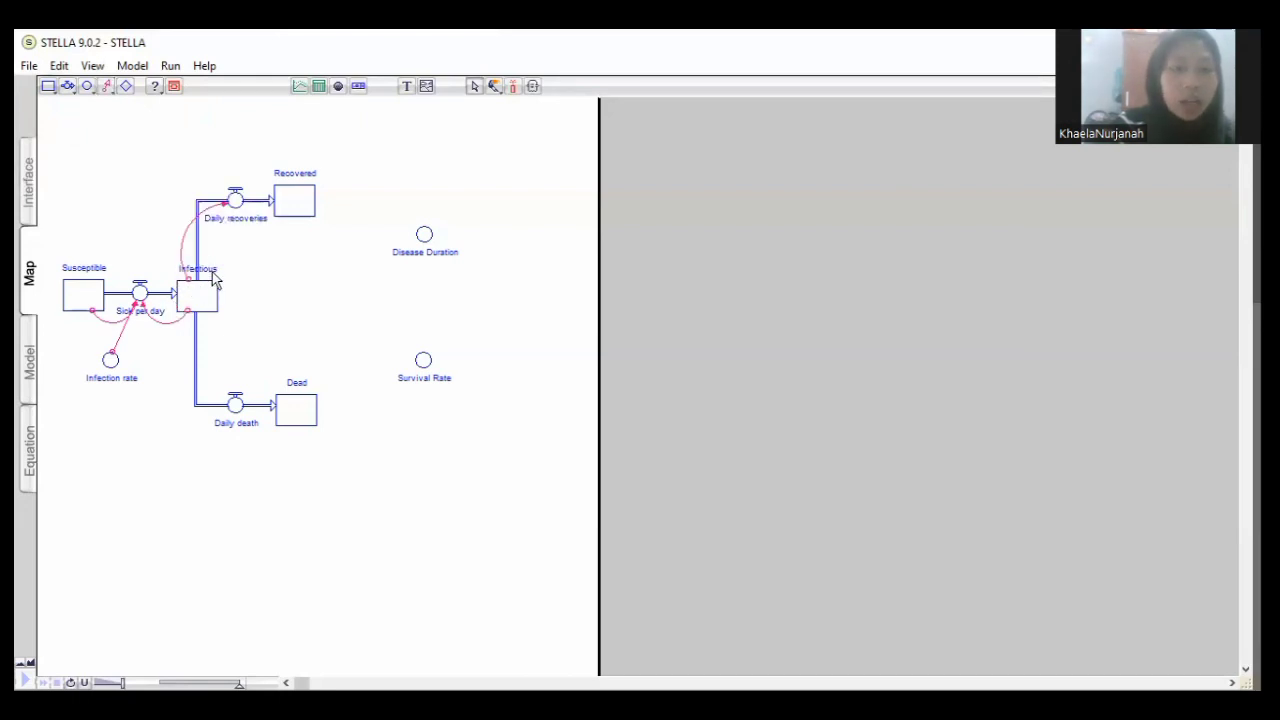
click(107, 87)
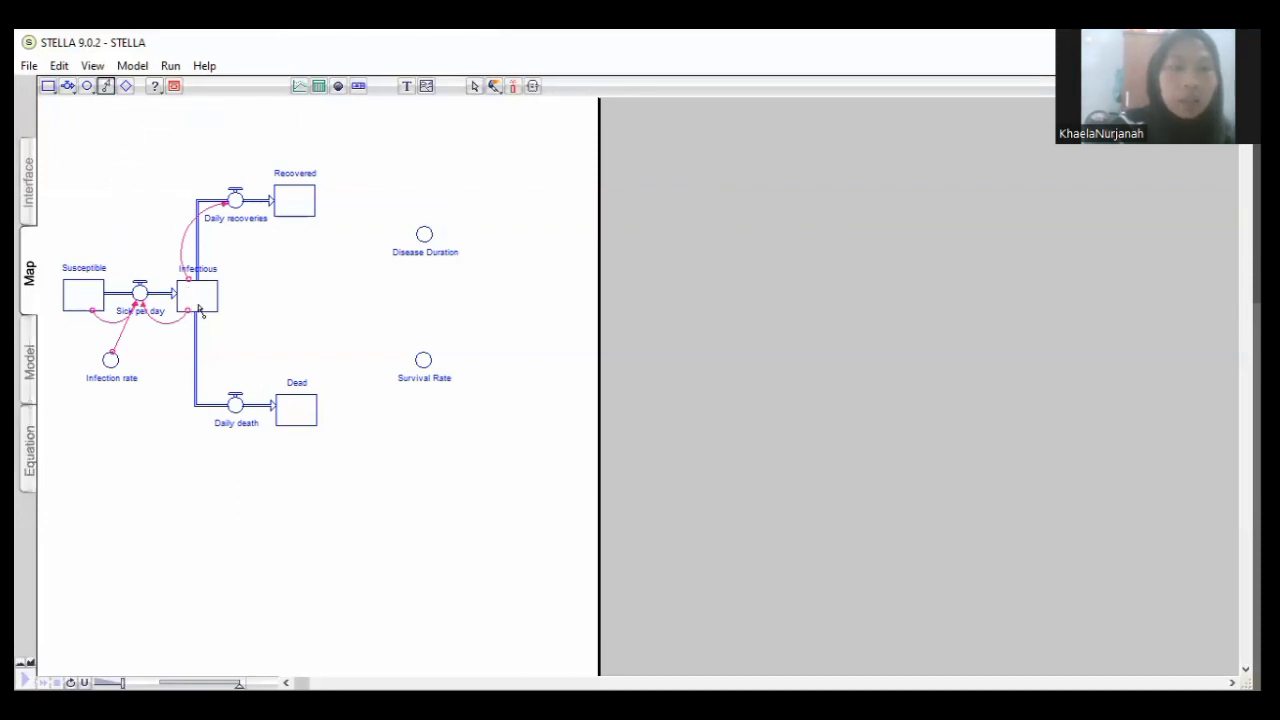
drag(201, 316, 235, 405)
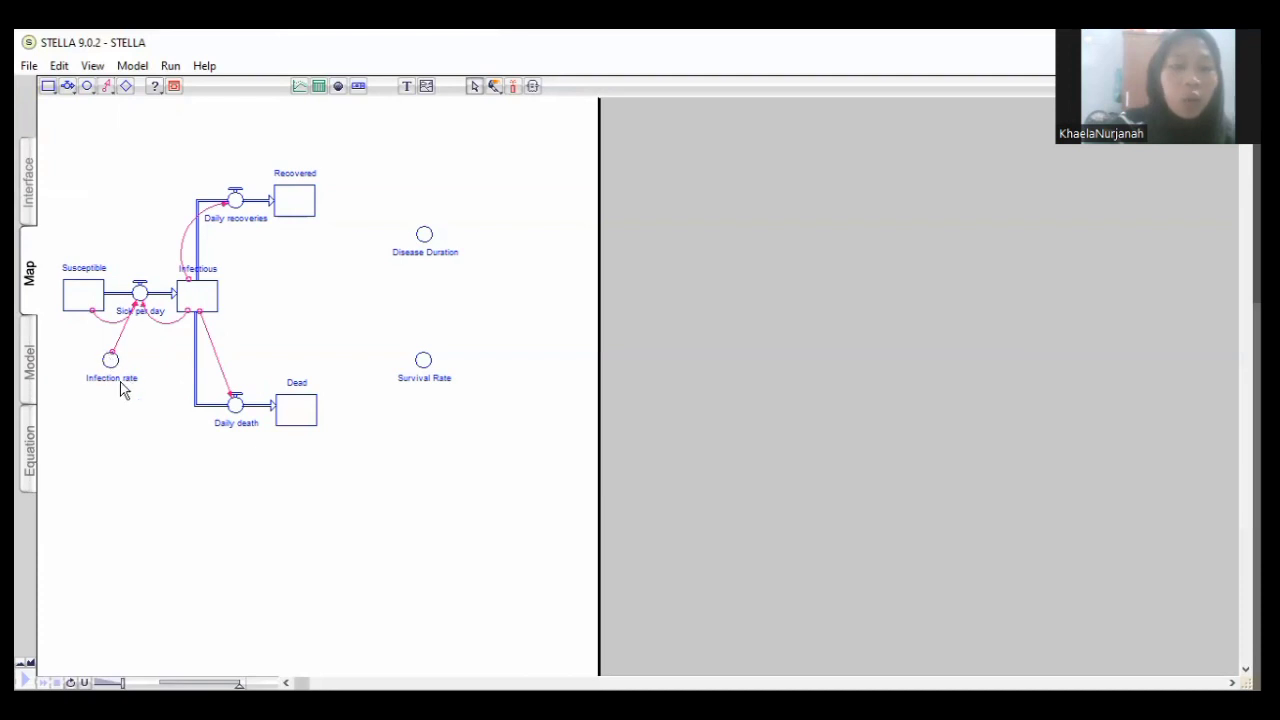
Link the Disease Duration converter to the Daily recoveries and Daily death flows with curved connectors
click(106, 88)
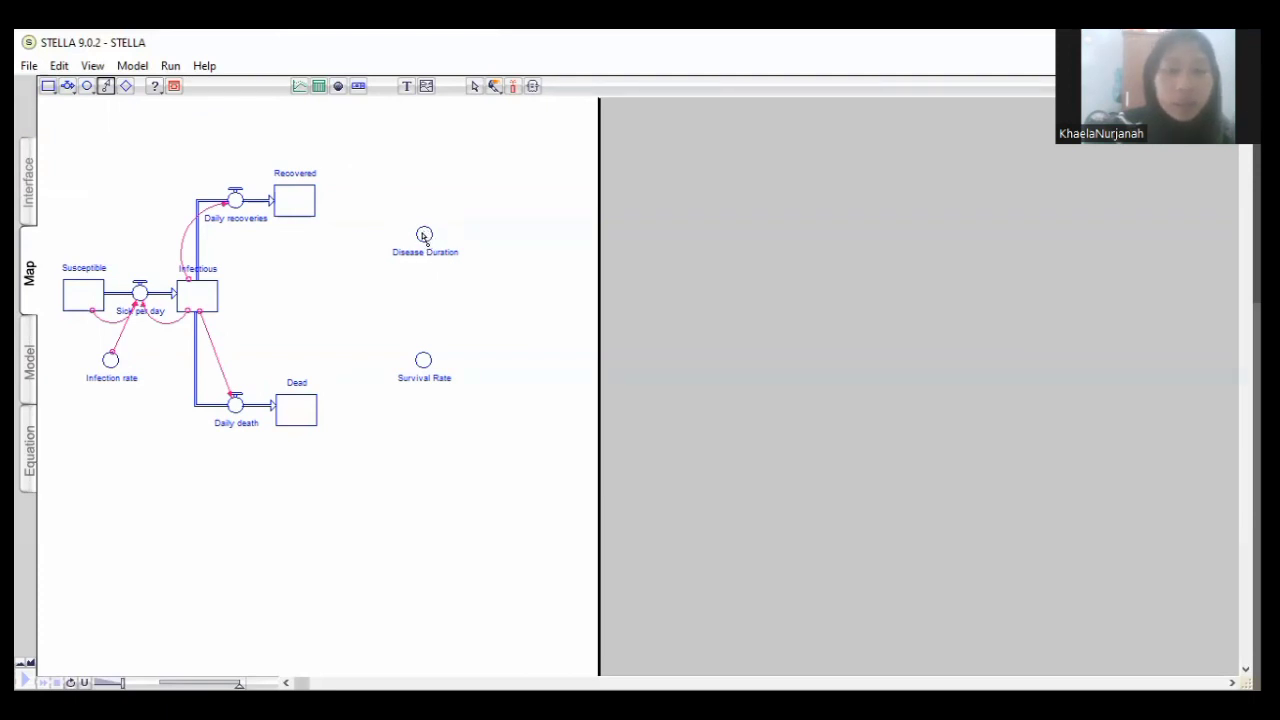
drag(423, 232, 245, 205)
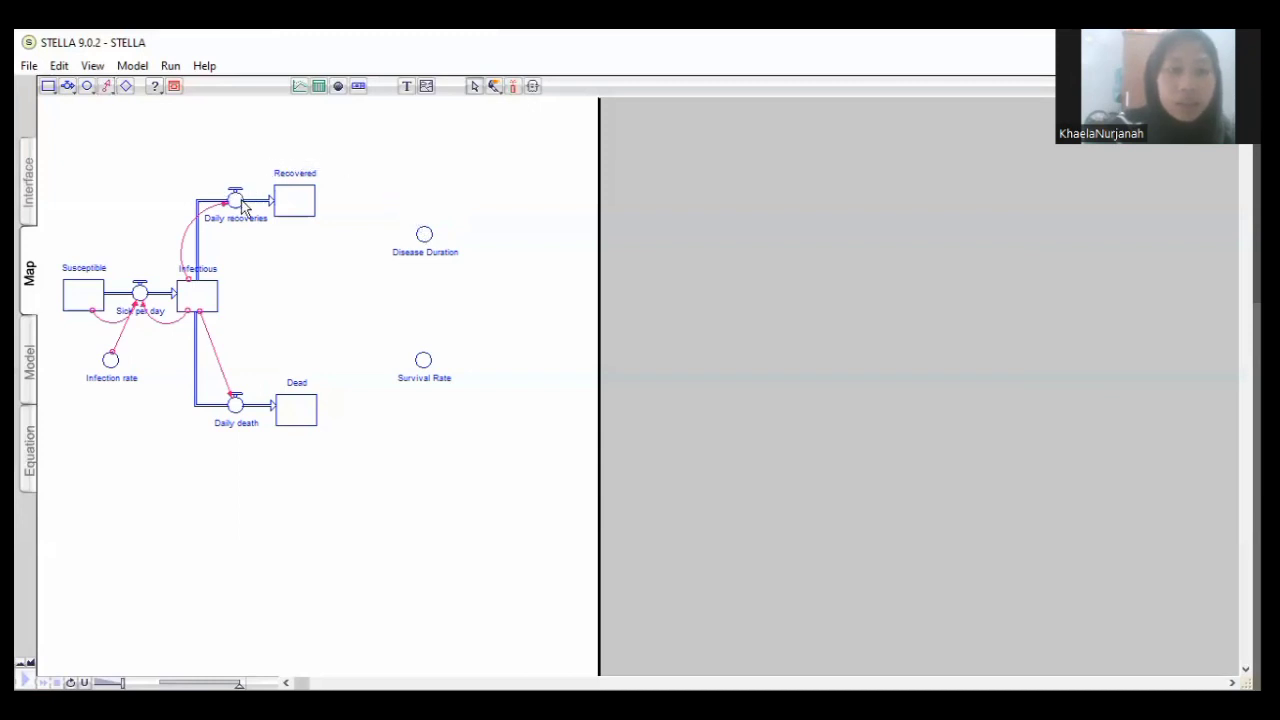
click(108, 87)
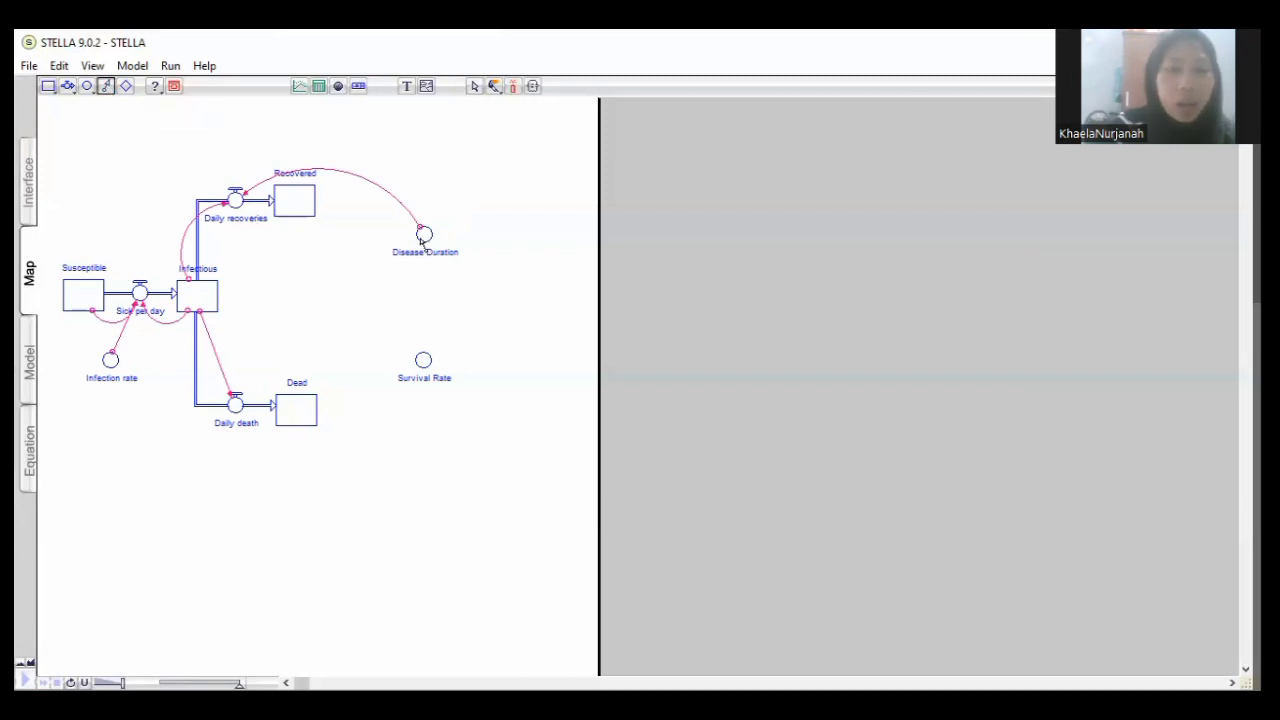
drag(422, 240, 237, 402)
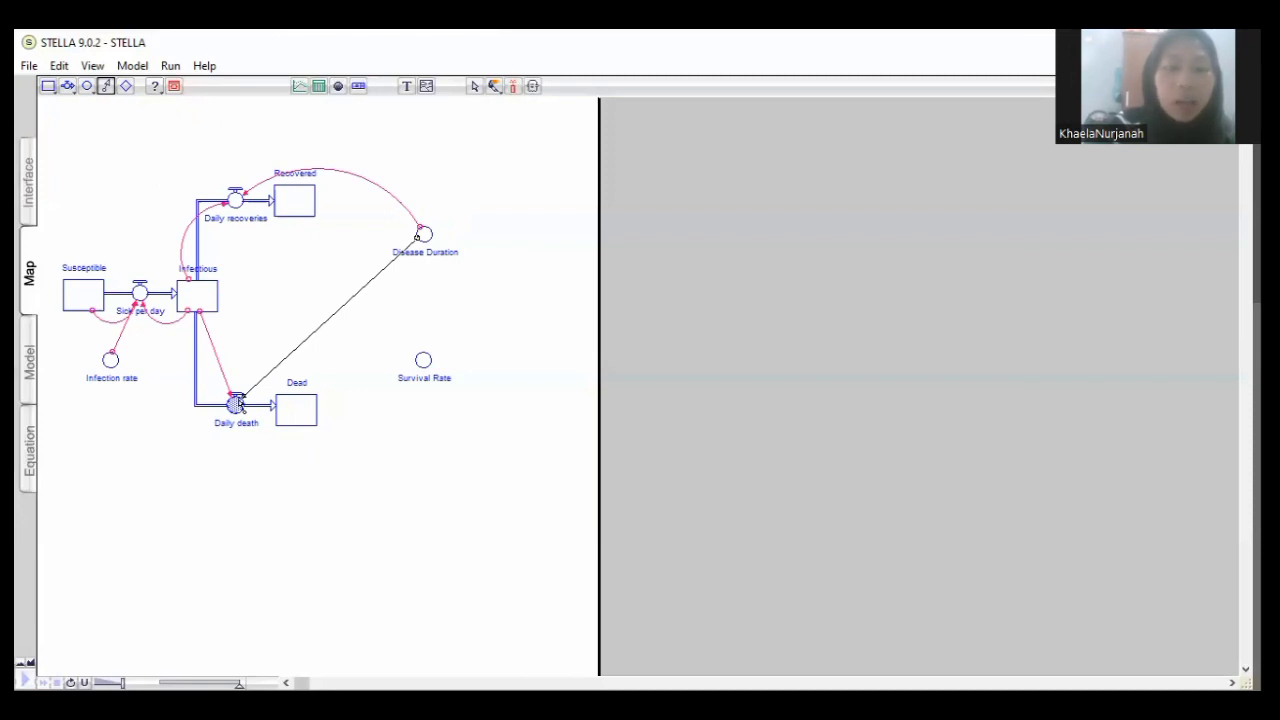
drag(240, 405, 238, 403)
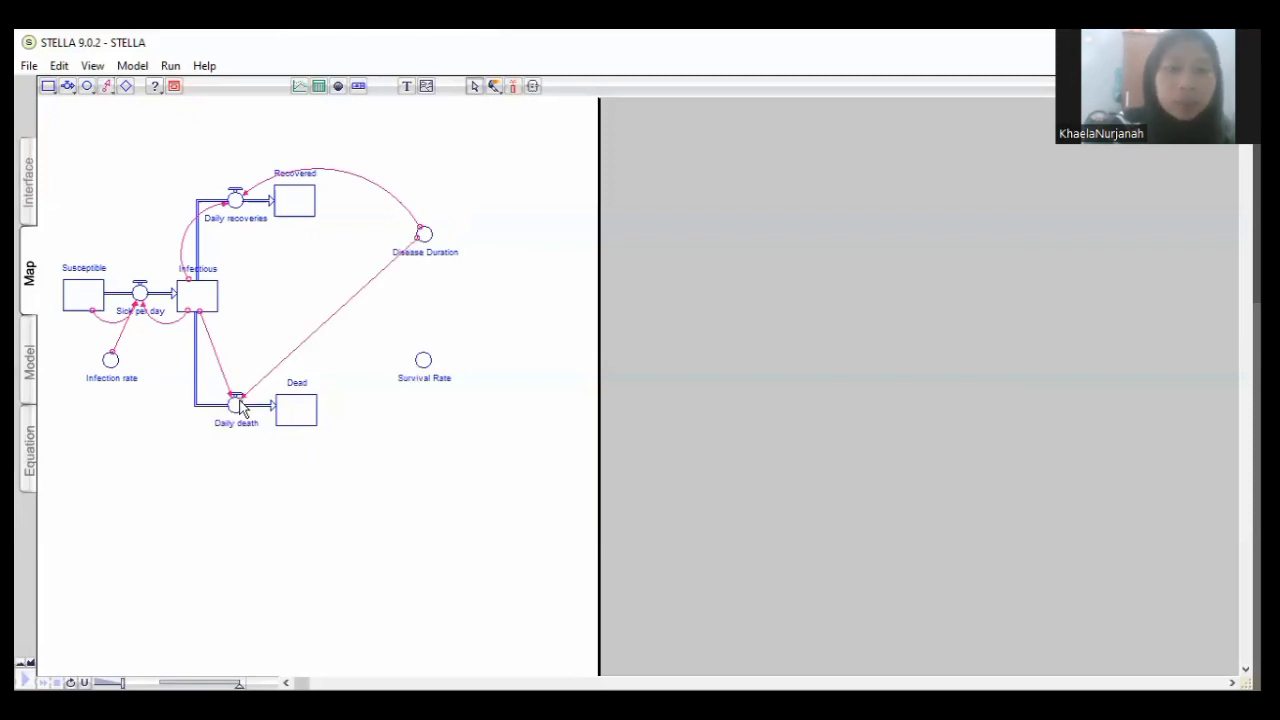
drag(418, 248, 420, 245)
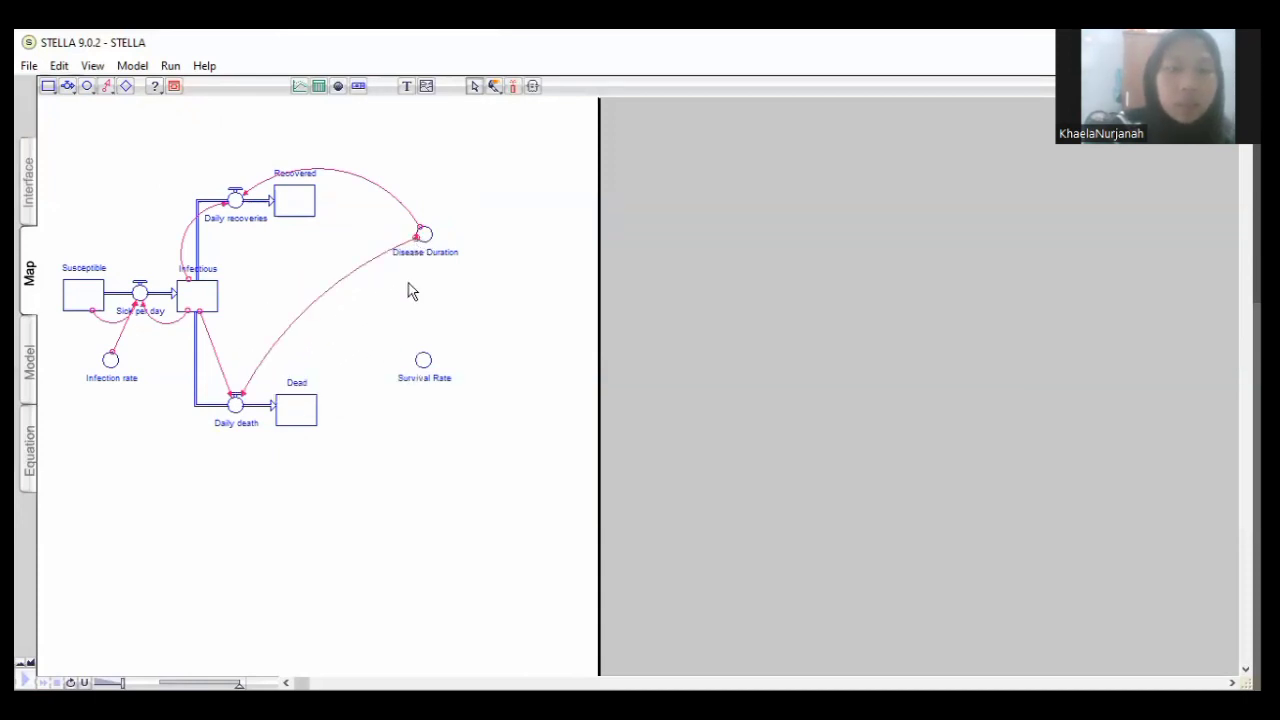
Link the Survival Rate converter to the Daily recoveries and Daily death flows, curving the second connector below the Dead stock
click(108, 87)
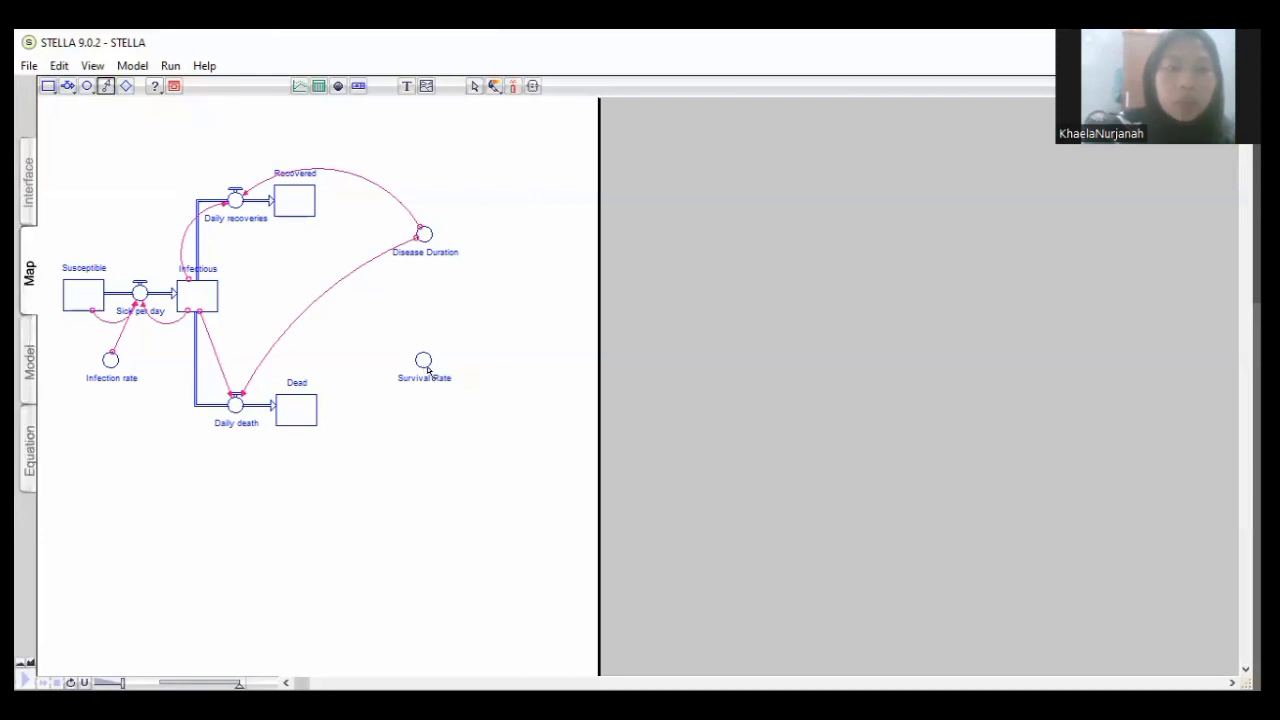
drag(424, 358, 235, 207)
drag(416, 357, 414, 357)
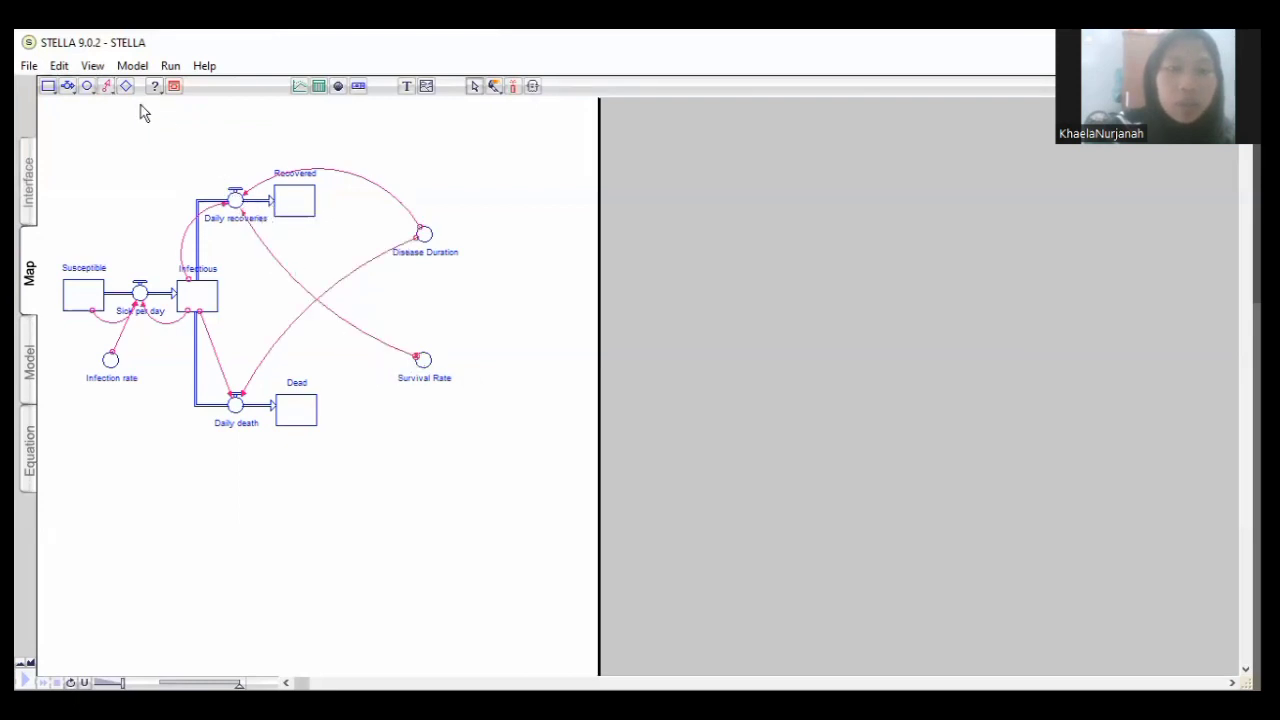
click(107, 86)
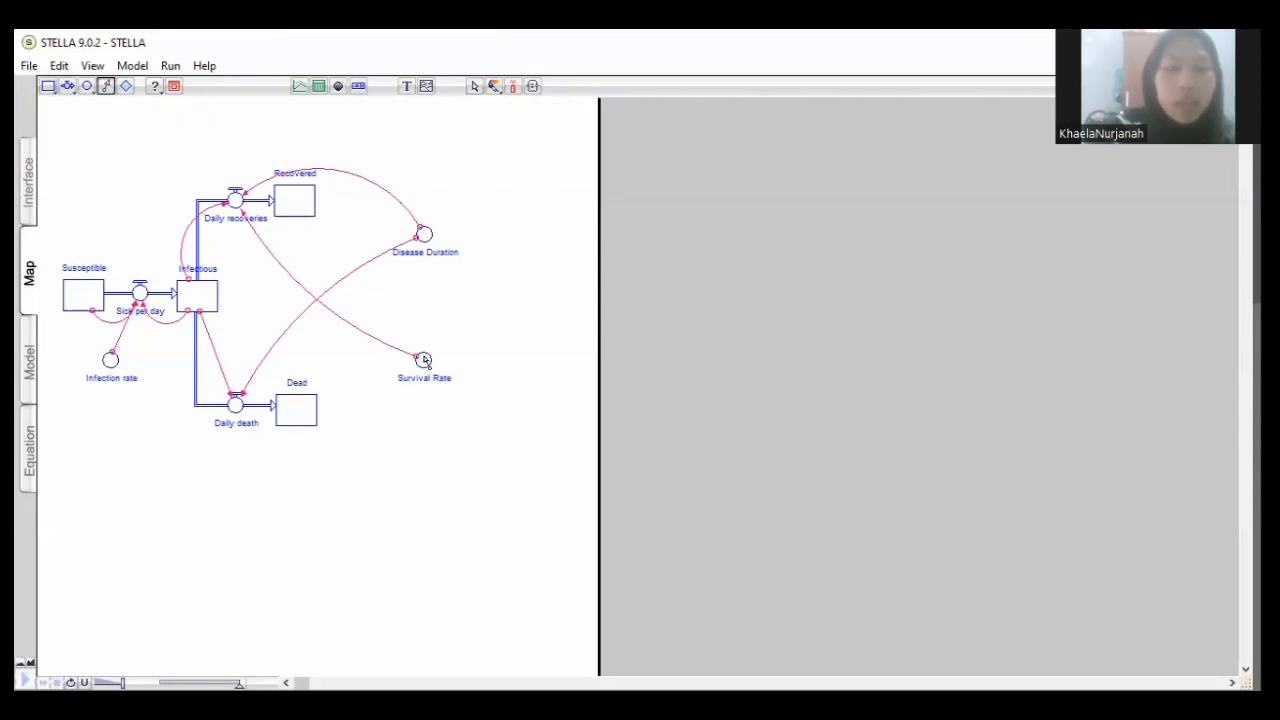
drag(432, 385, 244, 429)
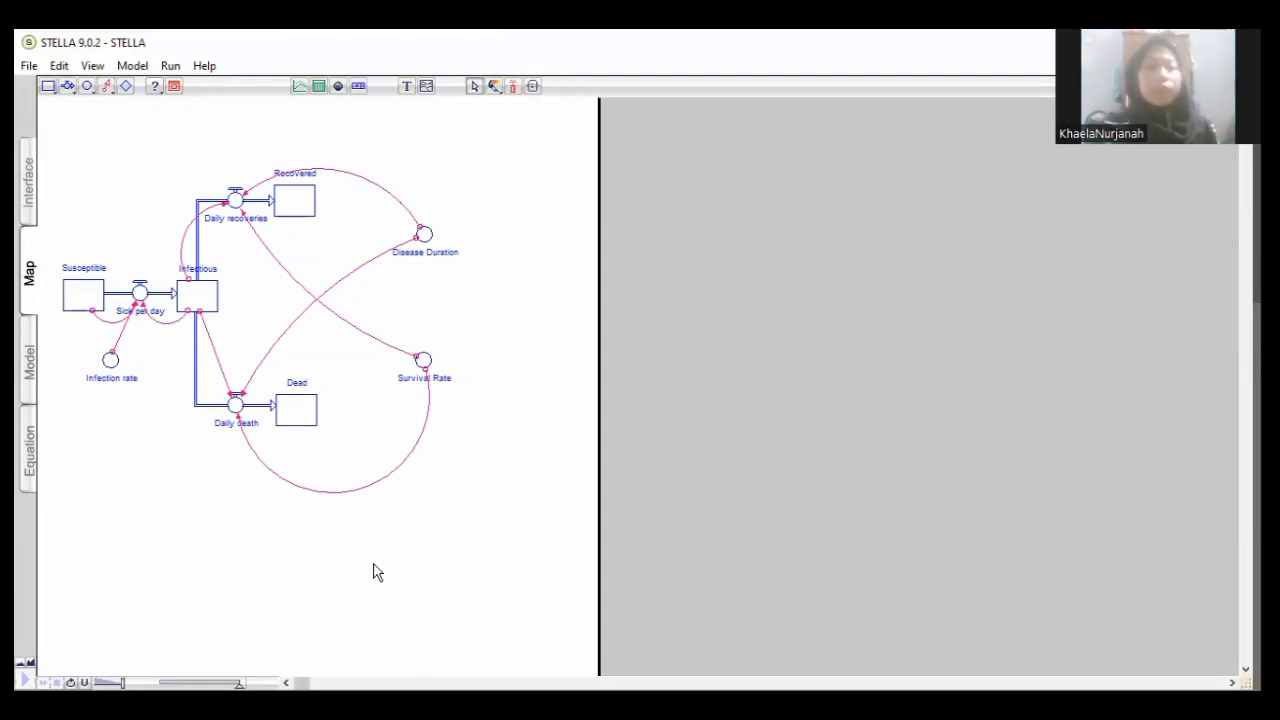
Bend the connector from the Infectious stock to the Daily death flow into a slight curve
click(198, 314)
click(229, 352)
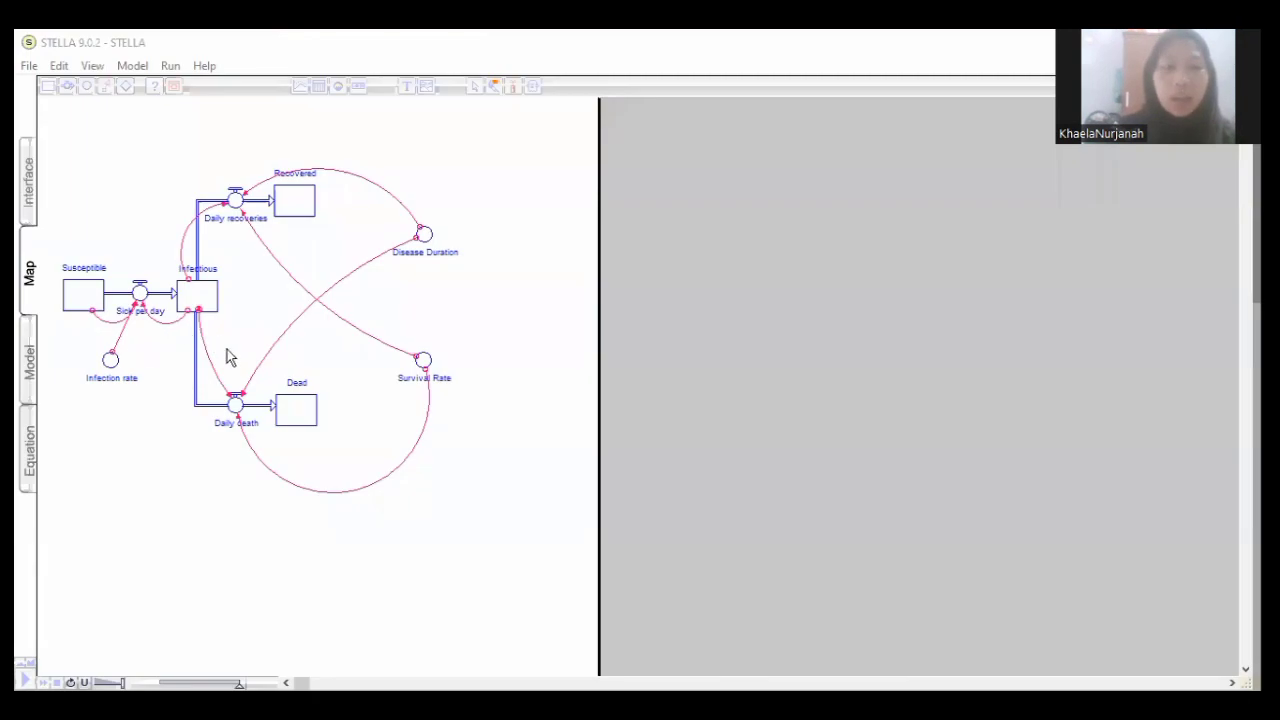
click(146, 413)
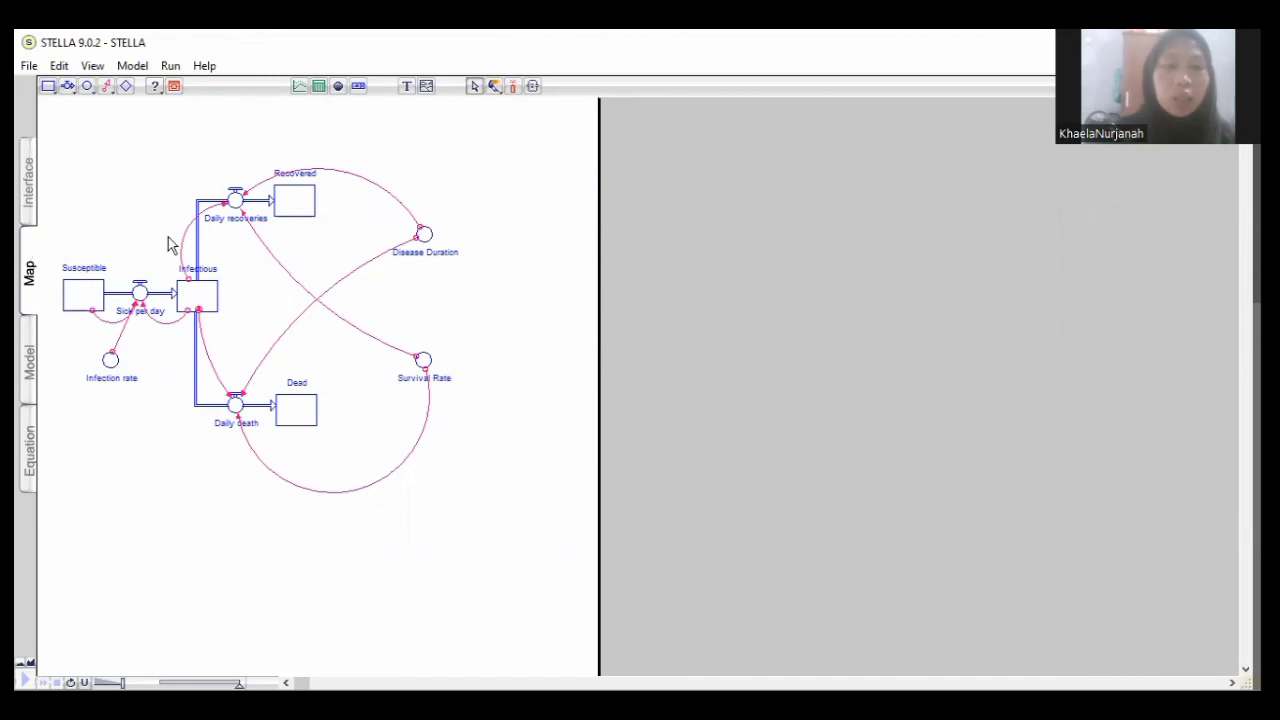
Switch to the Model view and set the Dead stock's initial value to 0
click(30, 352)
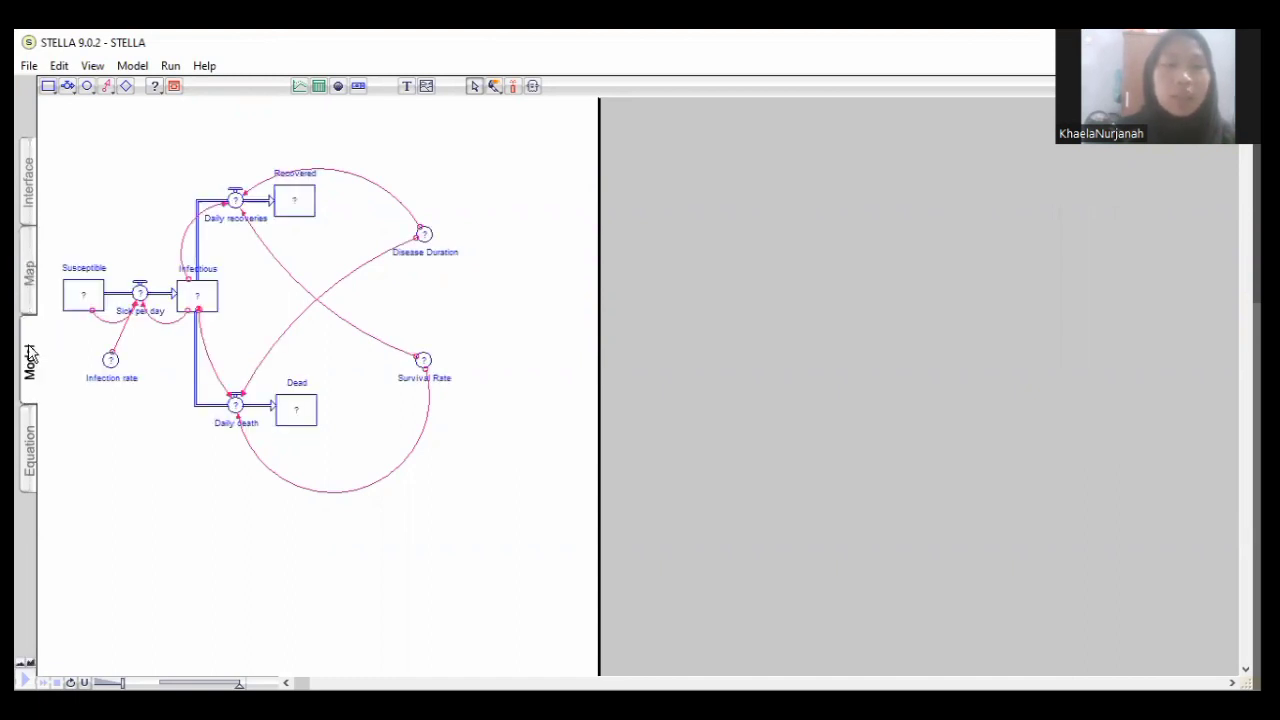
double_click(298, 409)
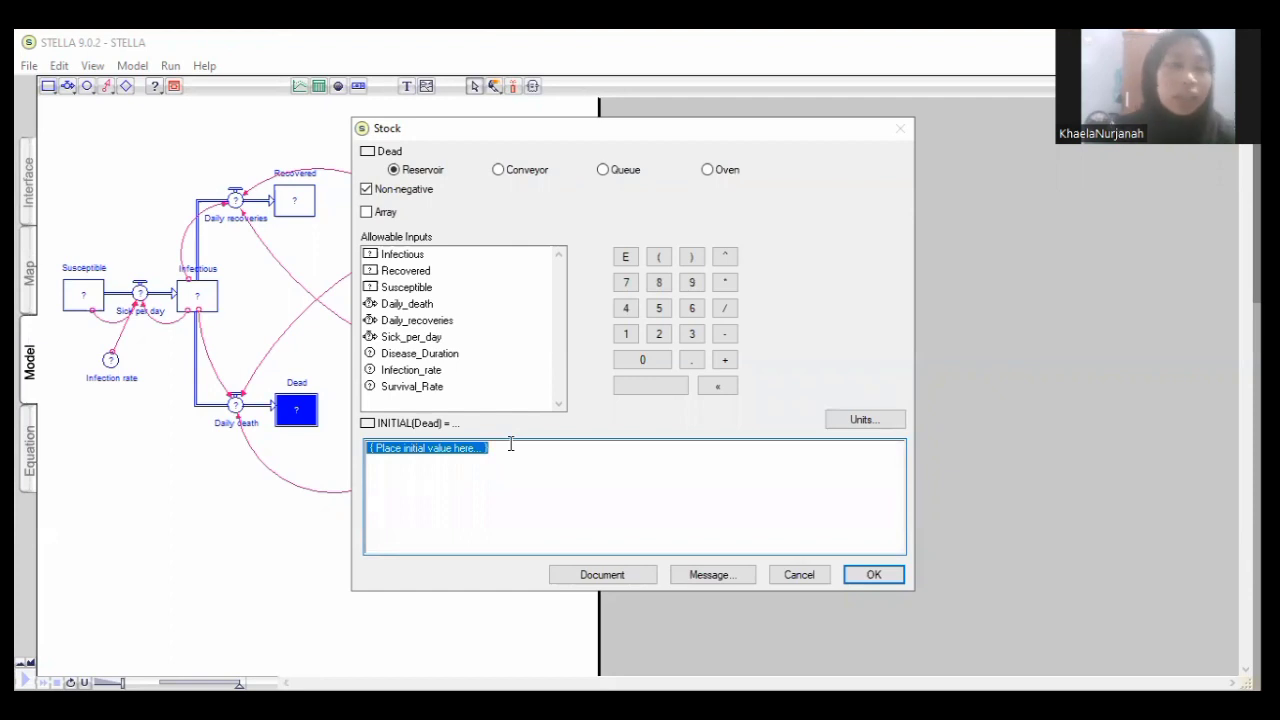
text(0)
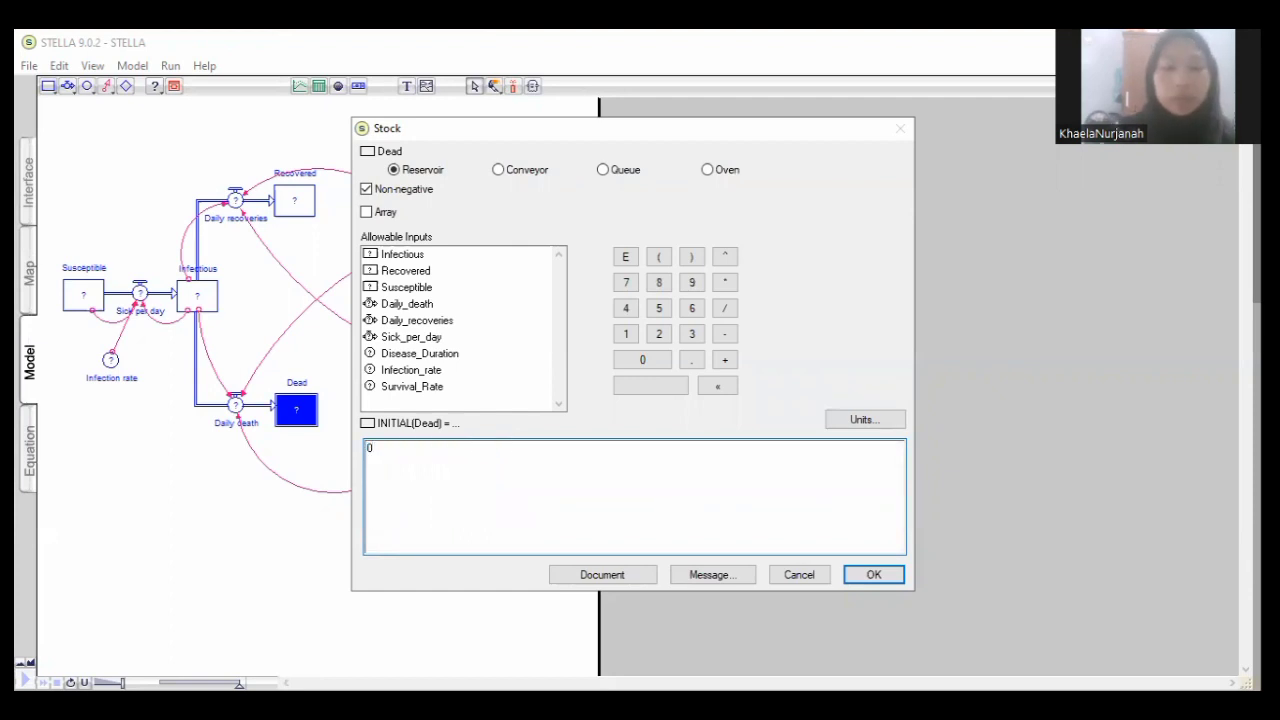
click(873, 576)
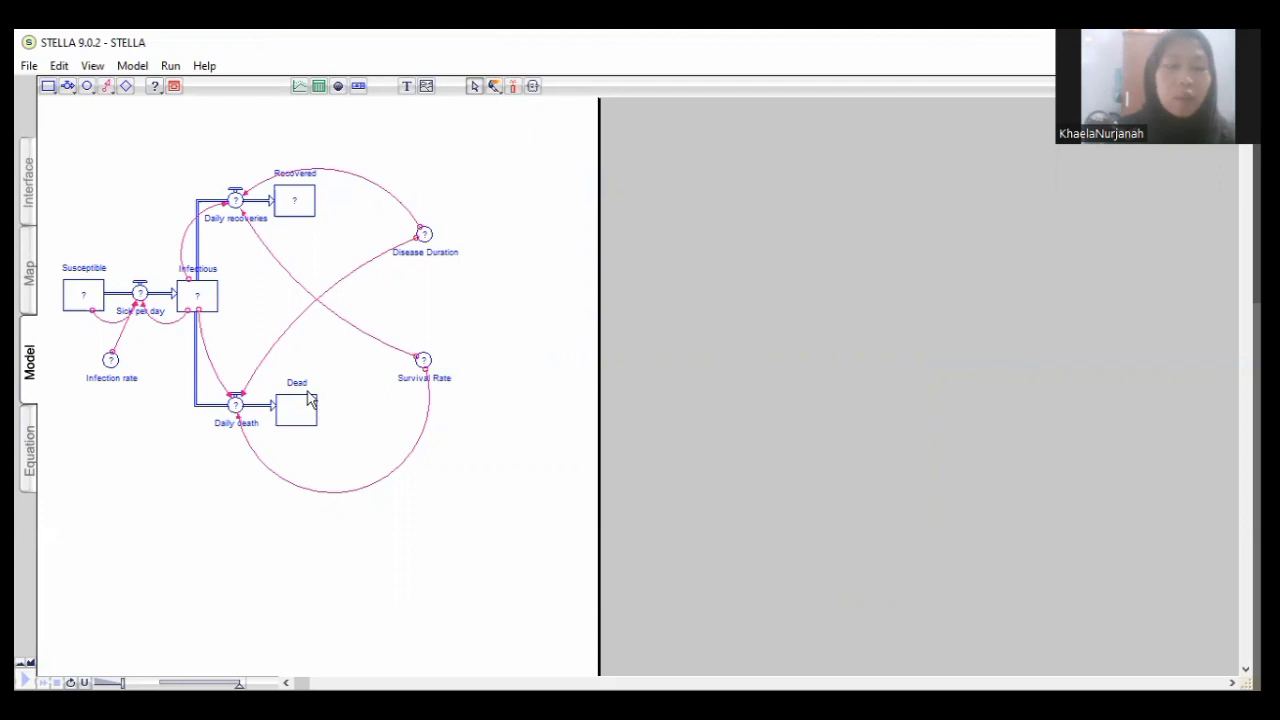
Define the Daily death flow's equation as Infectious*(1-Survival_Rate)/Disease_Duration
click(236, 406)
double_click(236, 406)
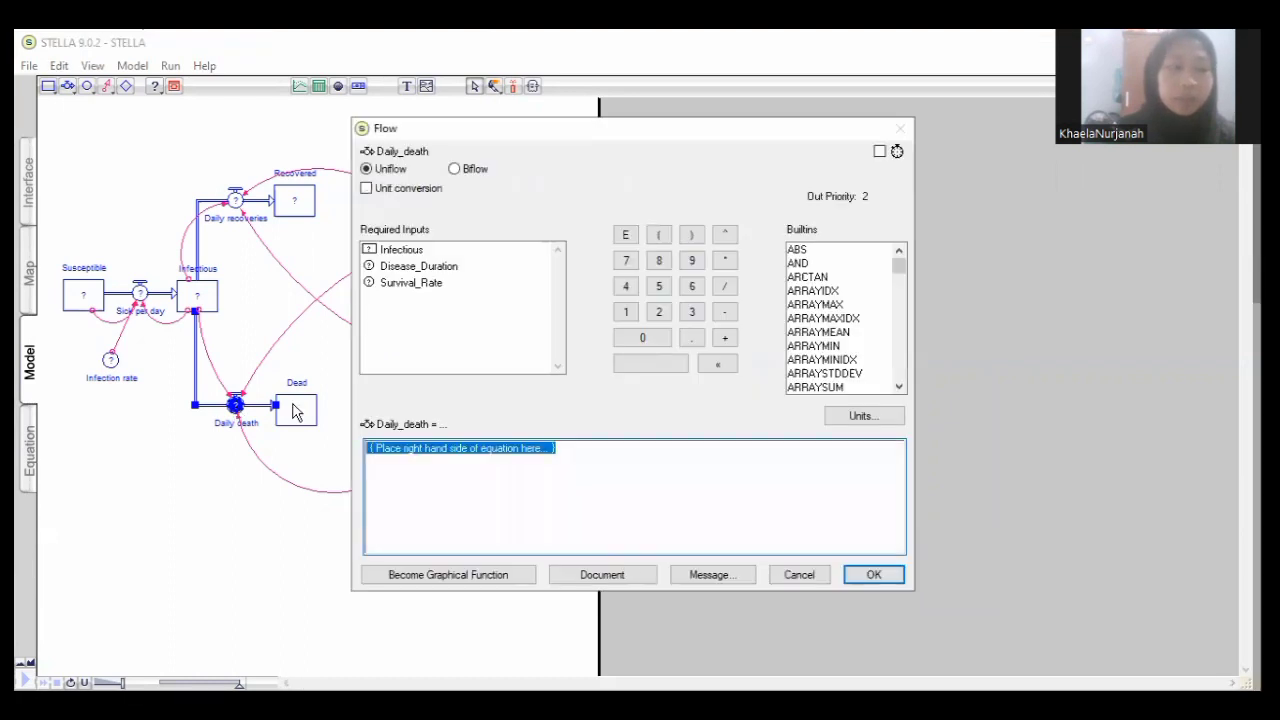
click(438, 253)
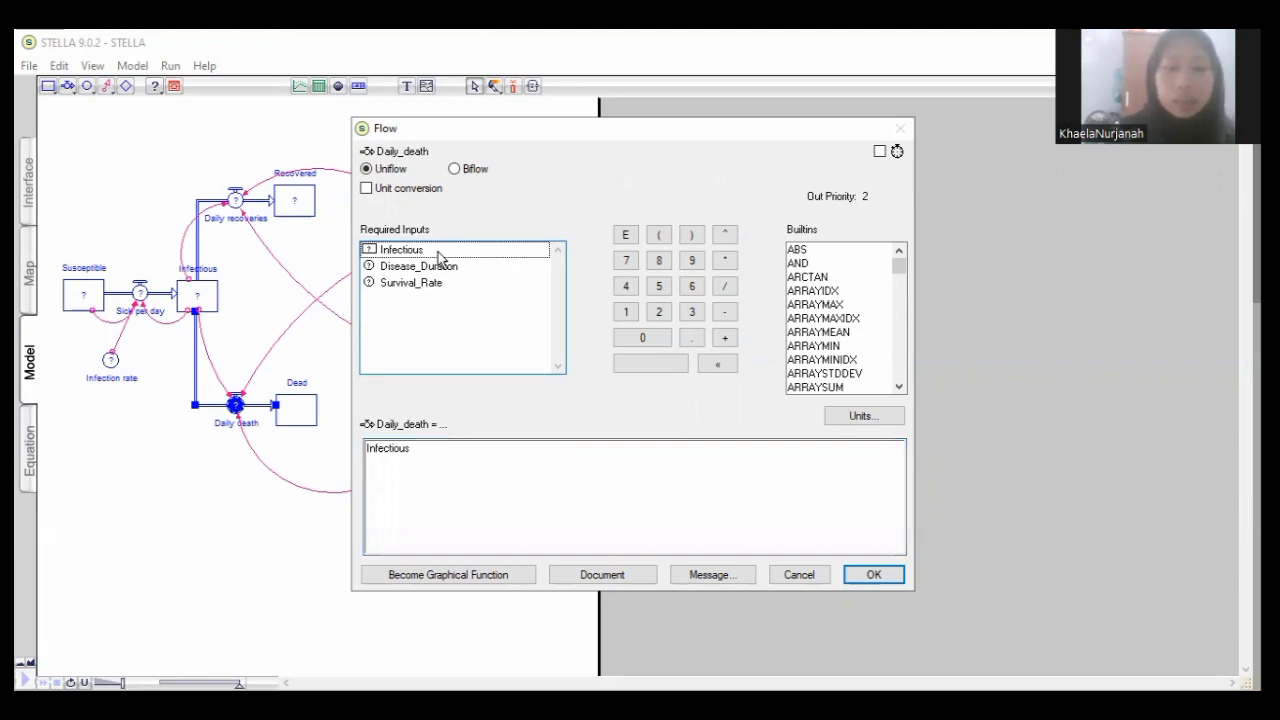
double_click(437, 453)
click(437, 453)
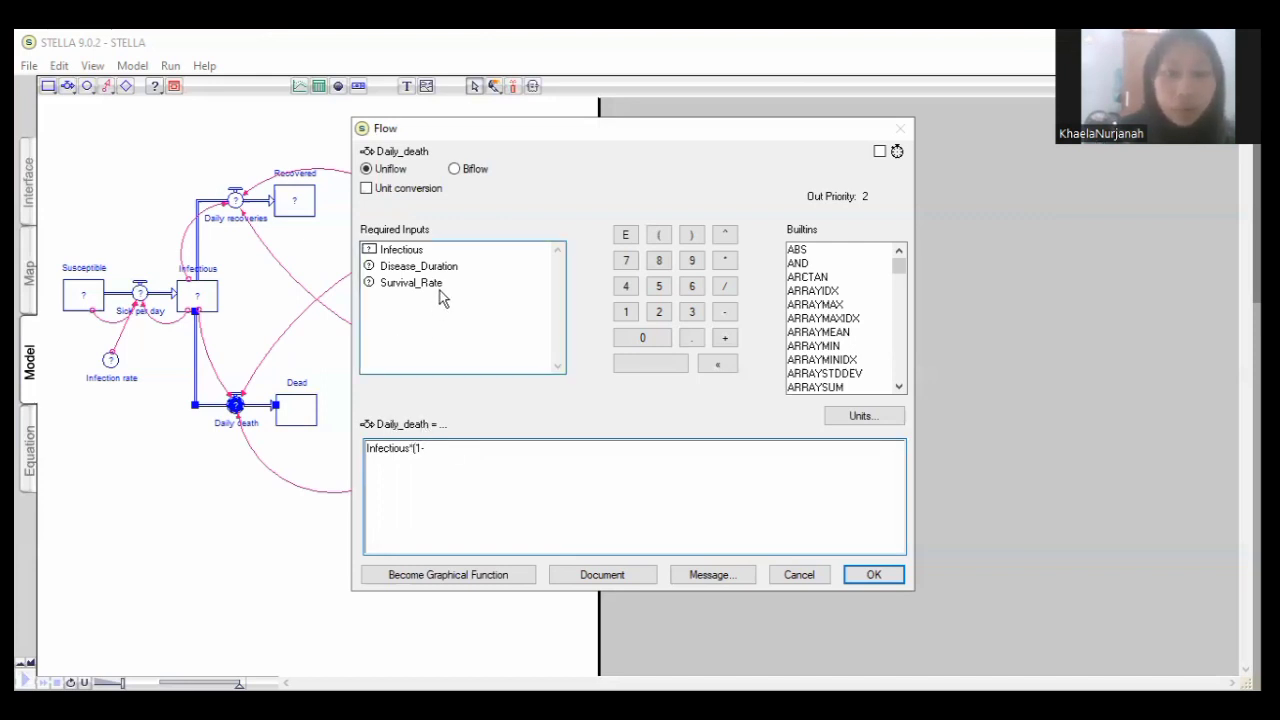
click(412, 283)
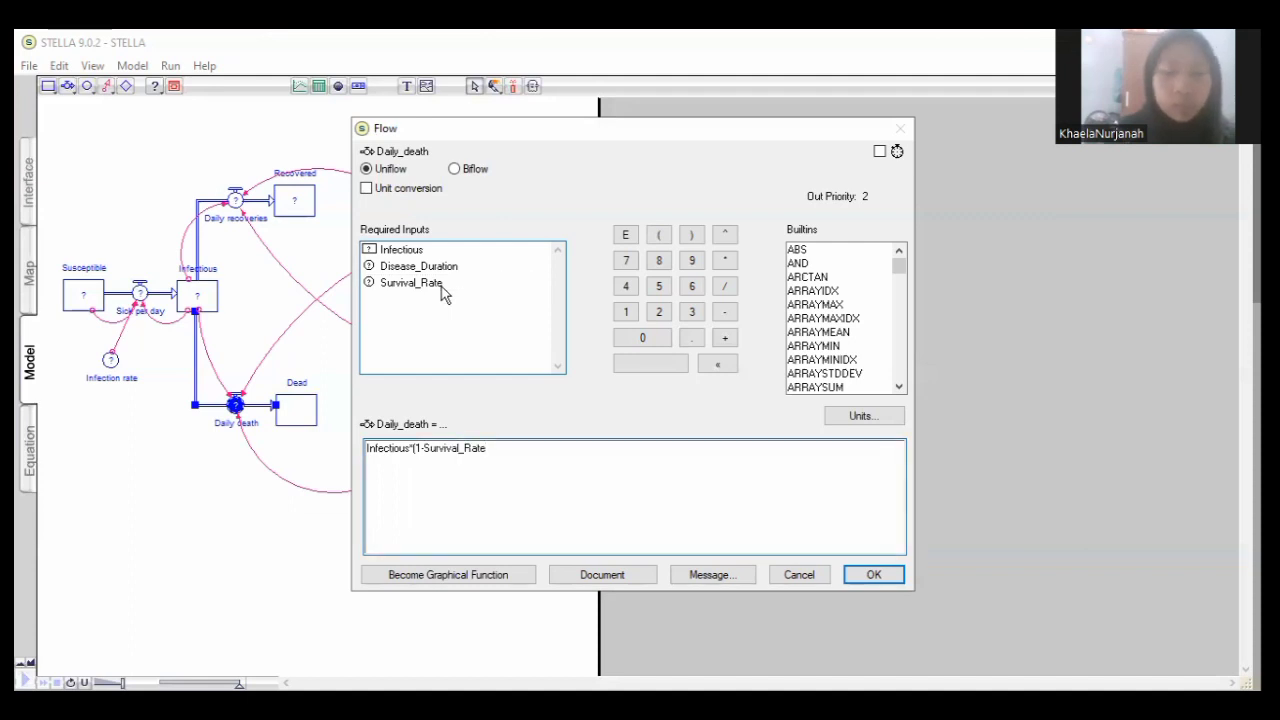
text()/)
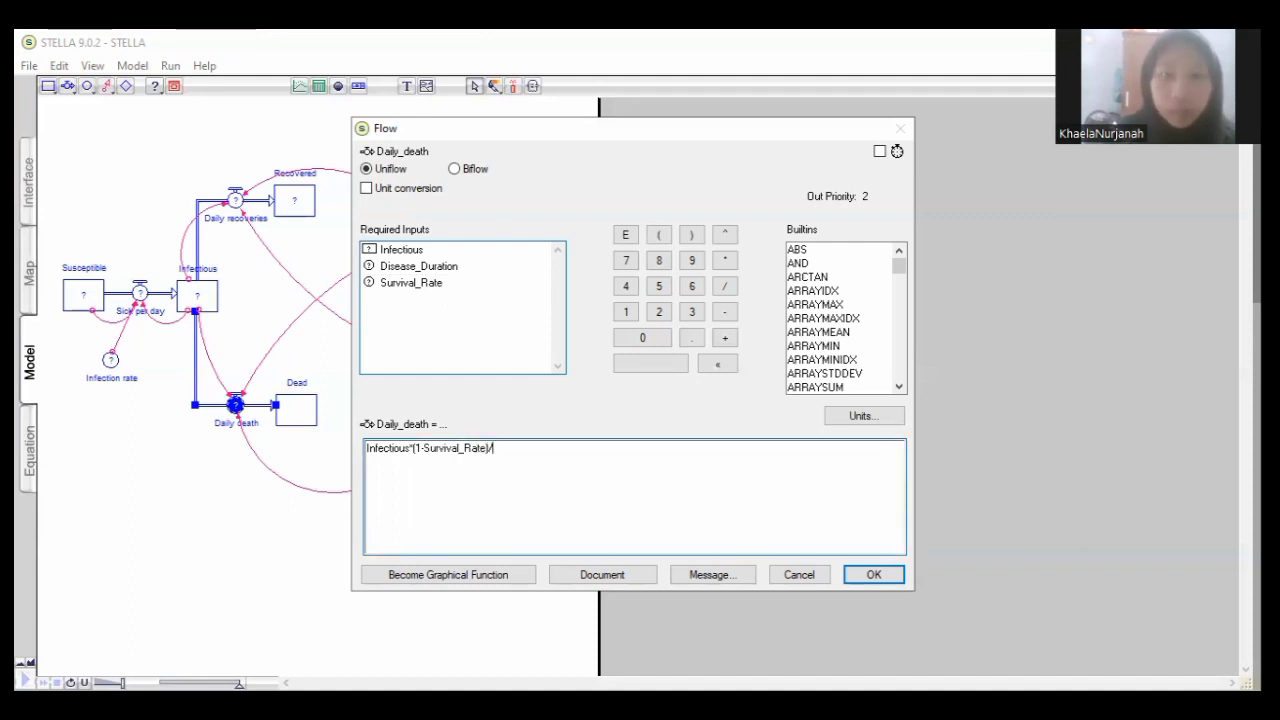
click(429, 267)
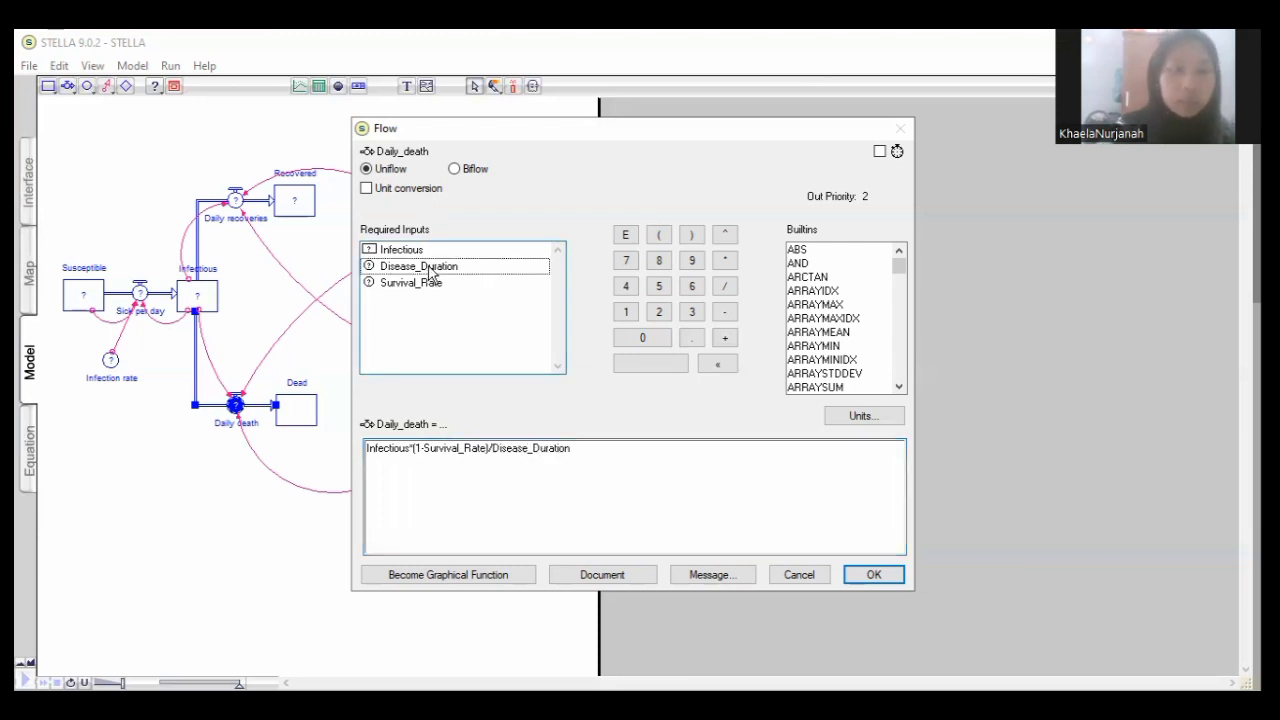
click(873, 575)
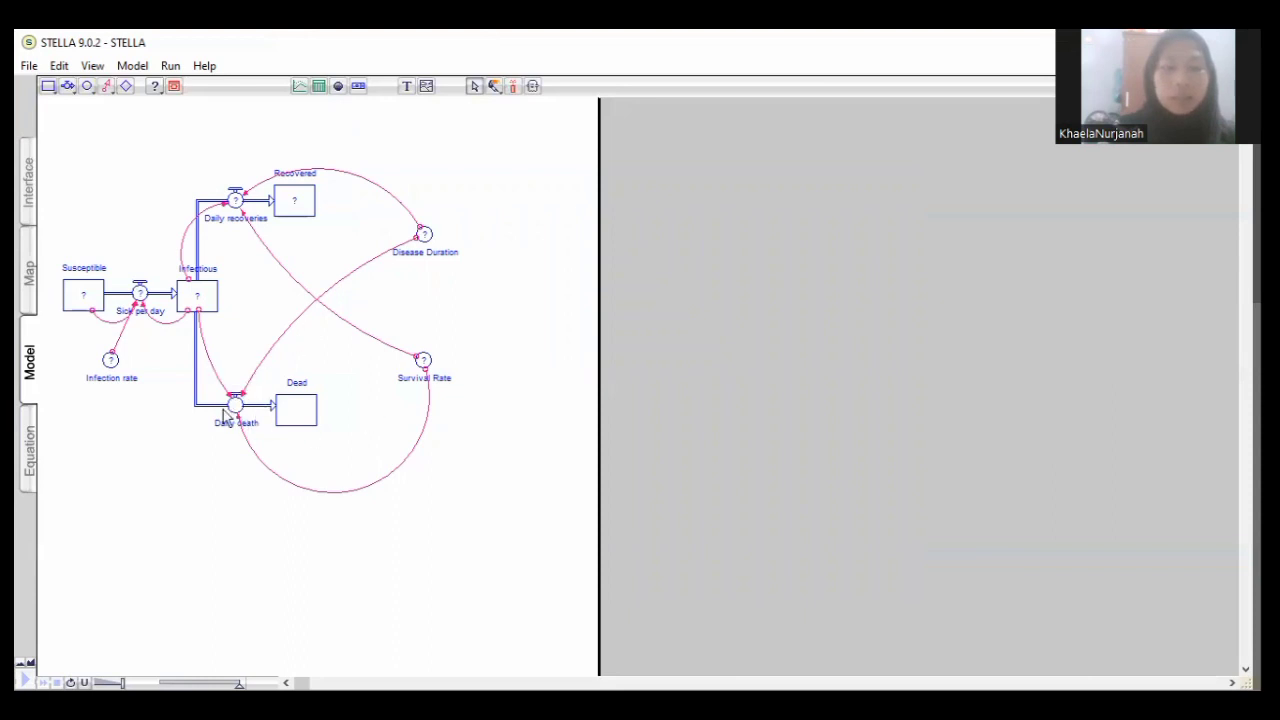
Set the Infectious stock's initial value to 1
double_click(199, 300)
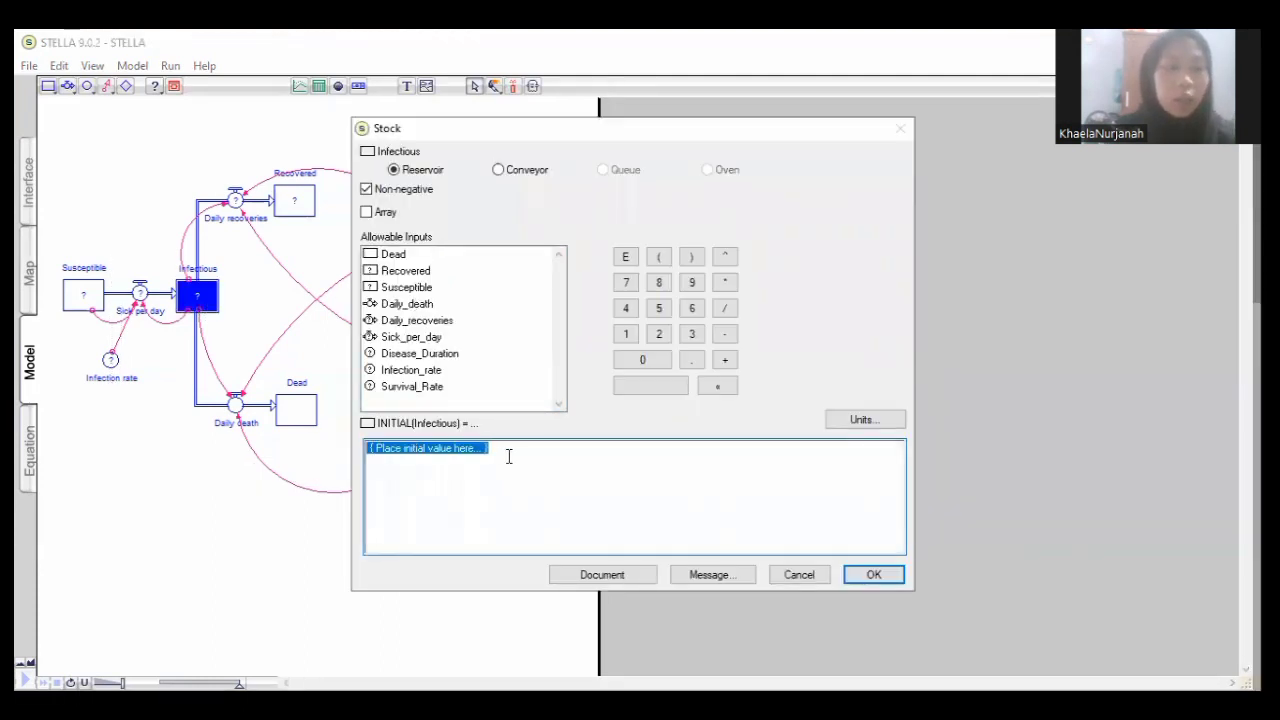
text(1)
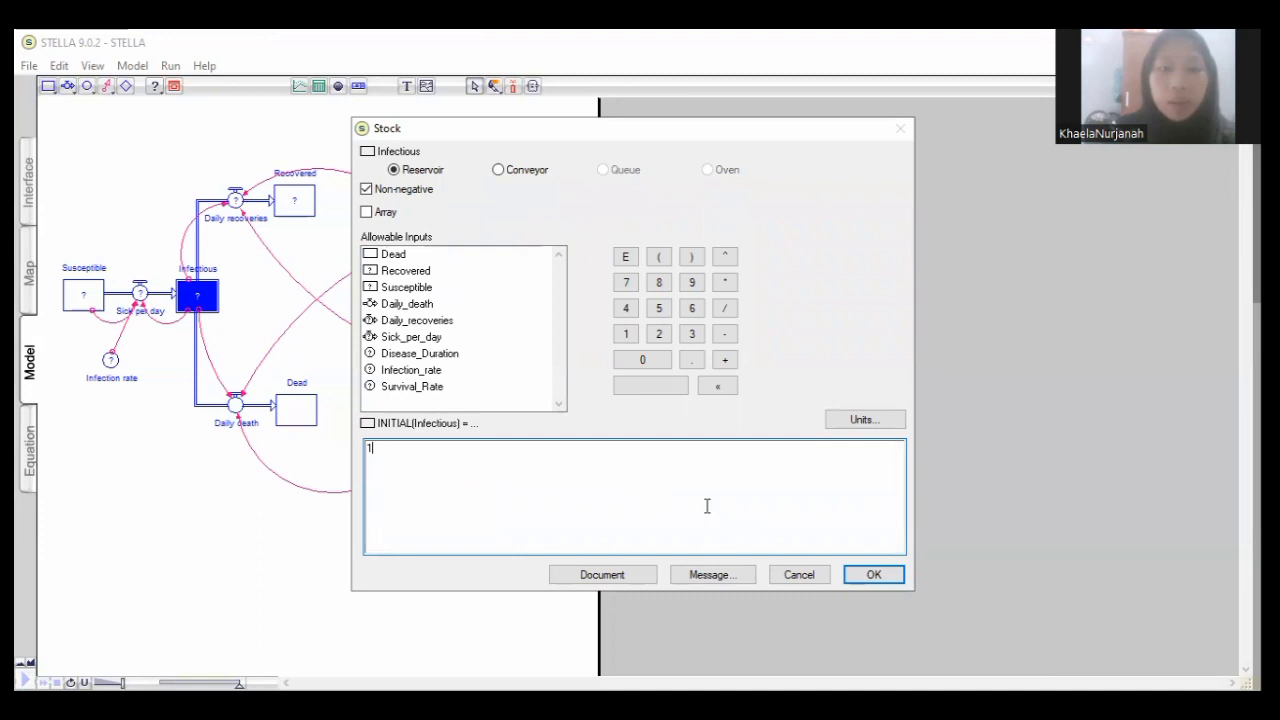
click(873, 575)
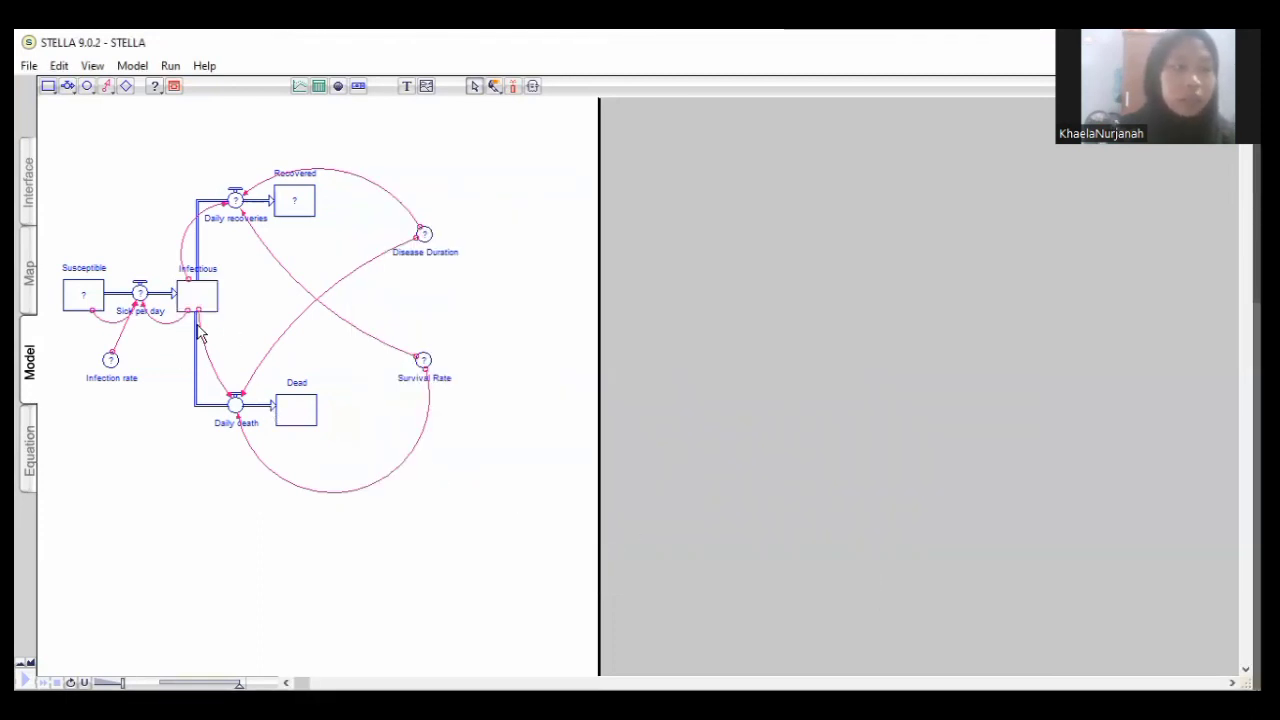
Define the Sick per day flow's equation as Infectious*Susceptible*Infection_rate
double_click(141, 299)
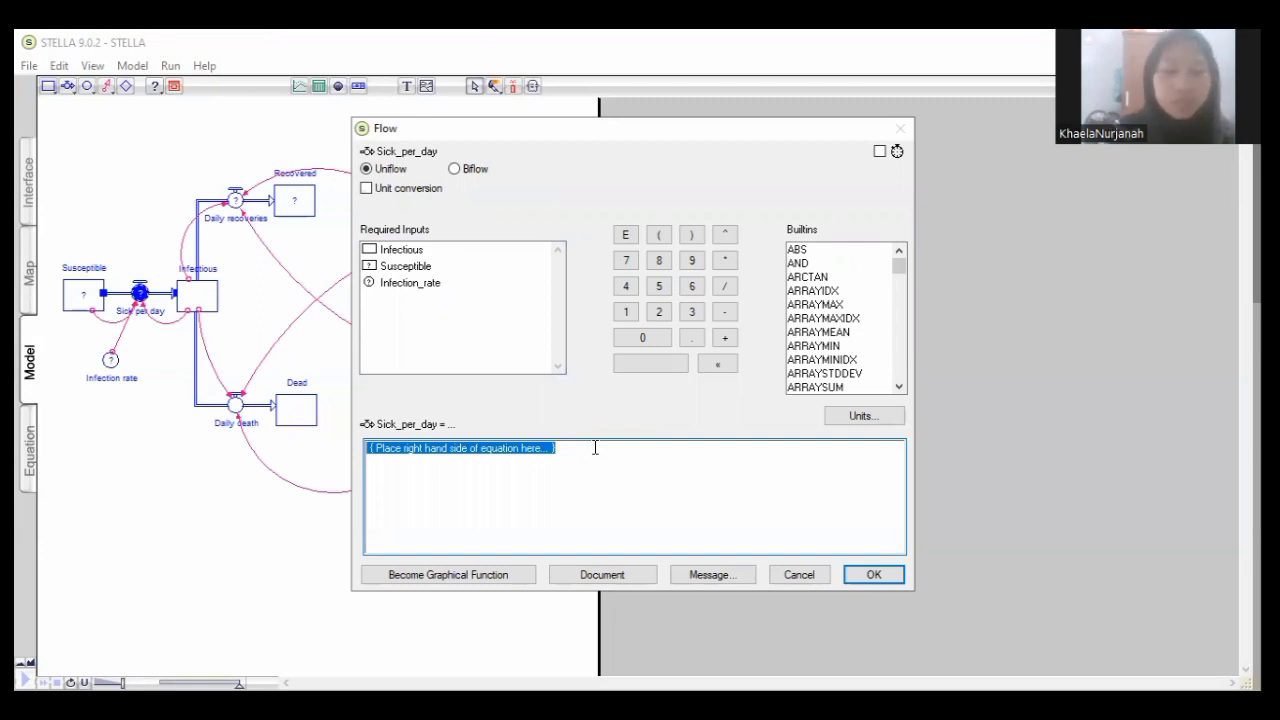
click(401, 250)
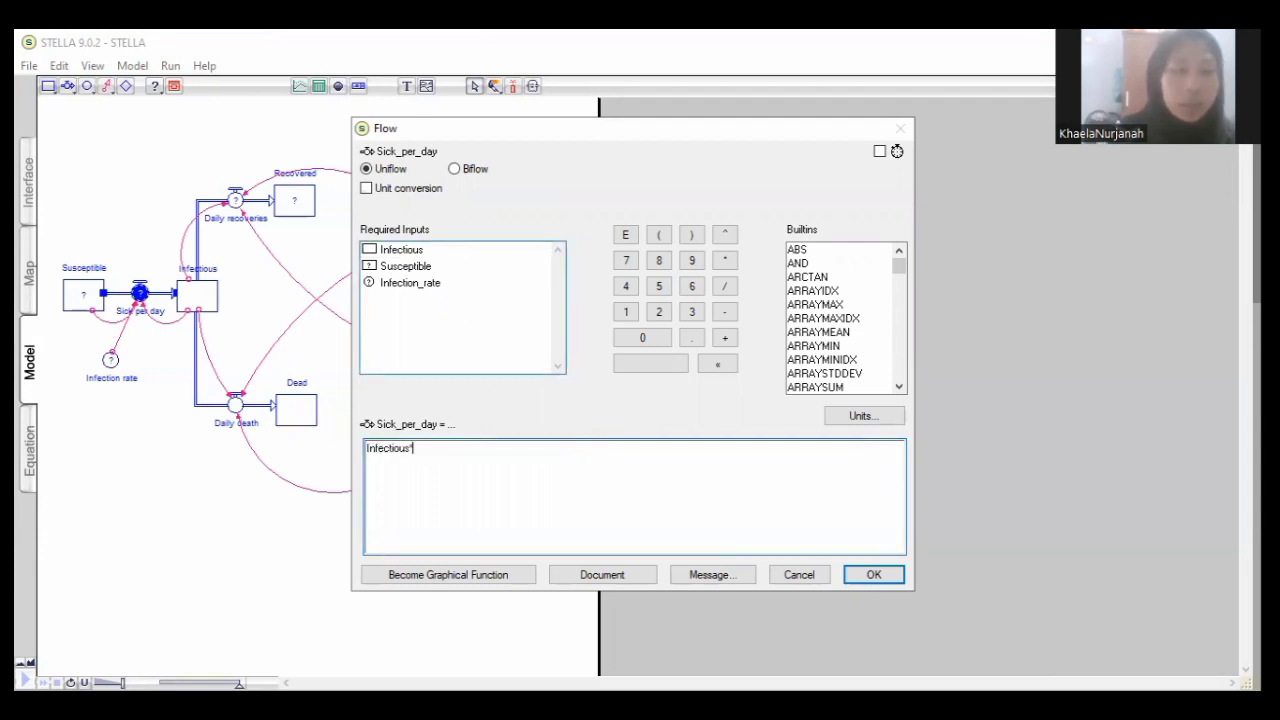
text(*)
click(467, 266)
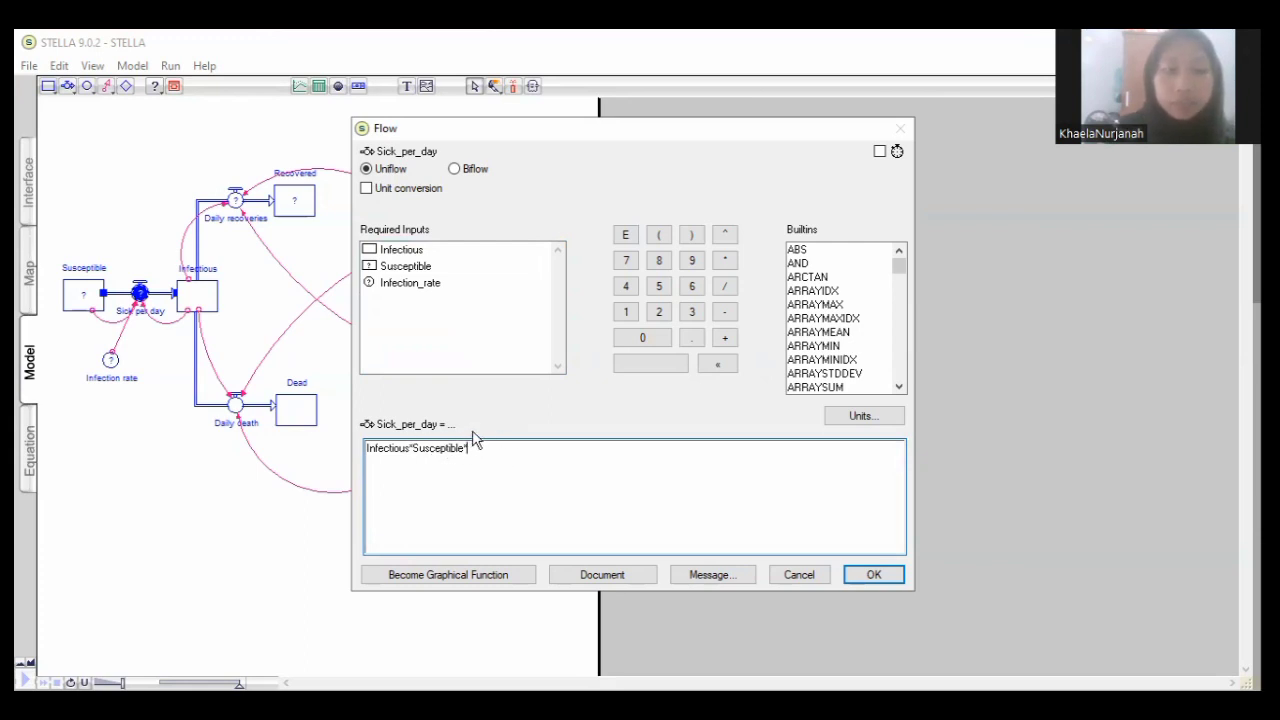
click(438, 285)
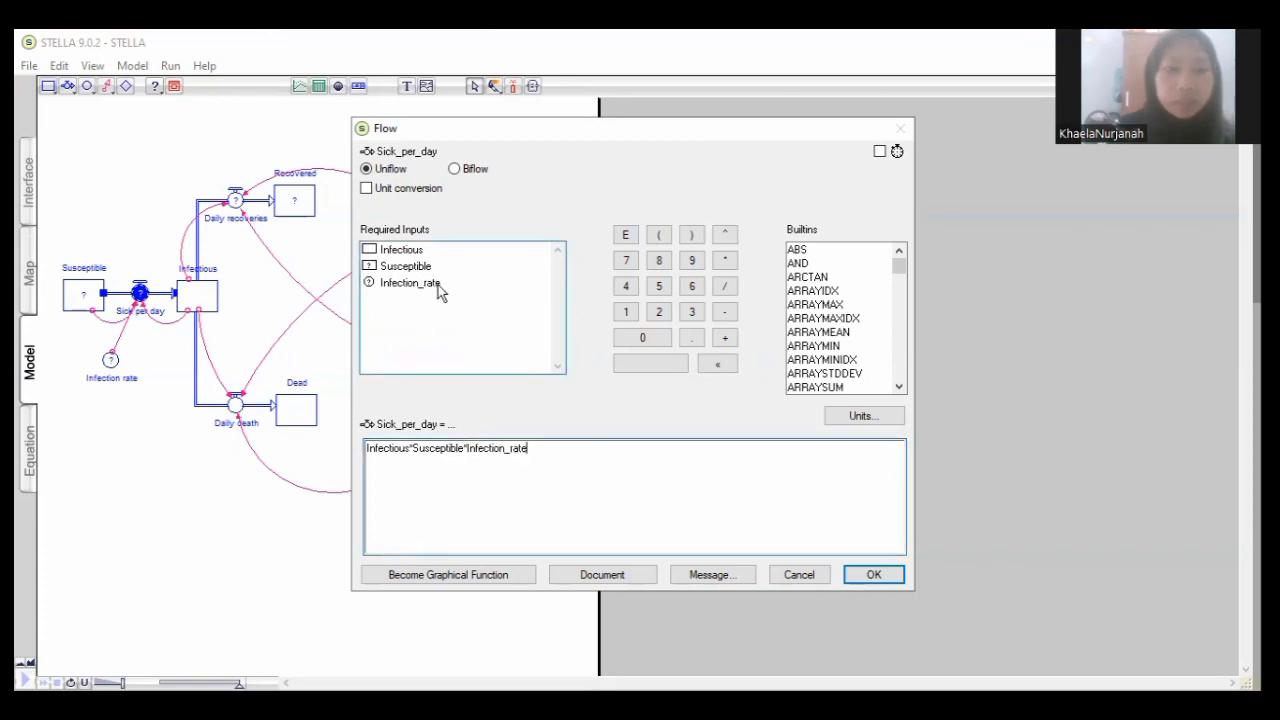
click(873, 575)
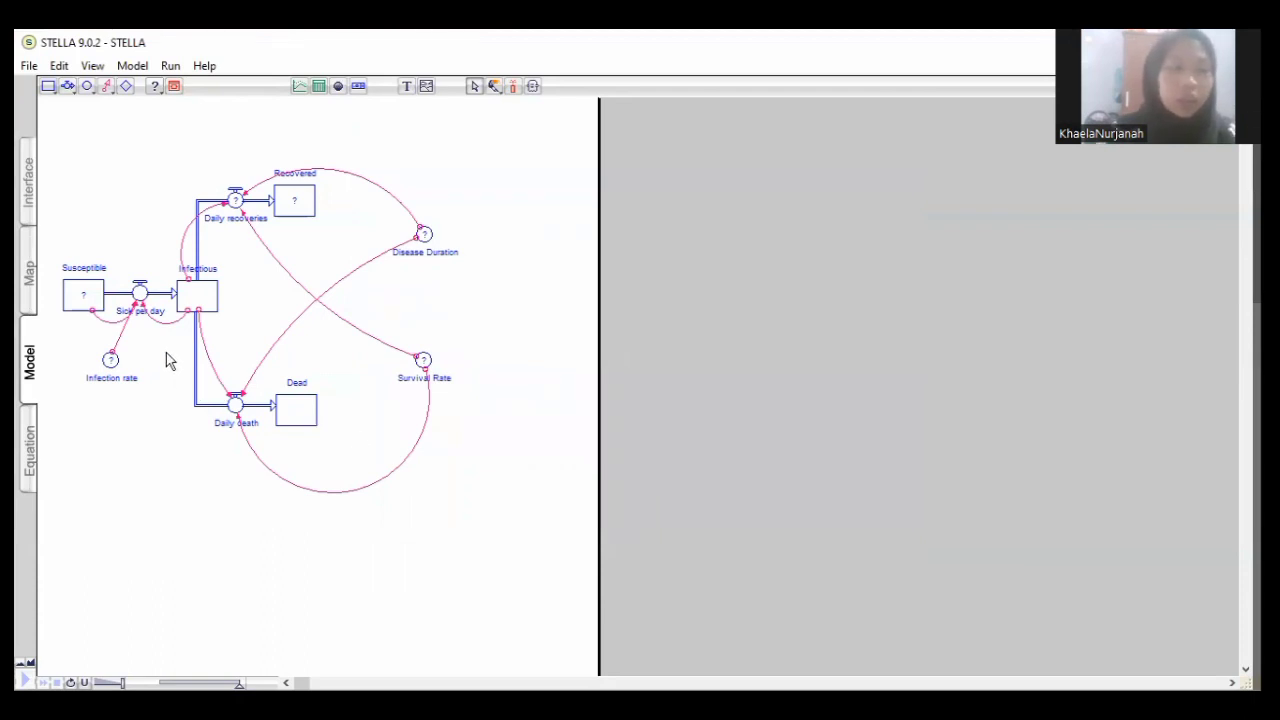
Define the Daily recoveries flow's equation as Infectious*Survival_Rate/Disease_Duration
click(238, 201)
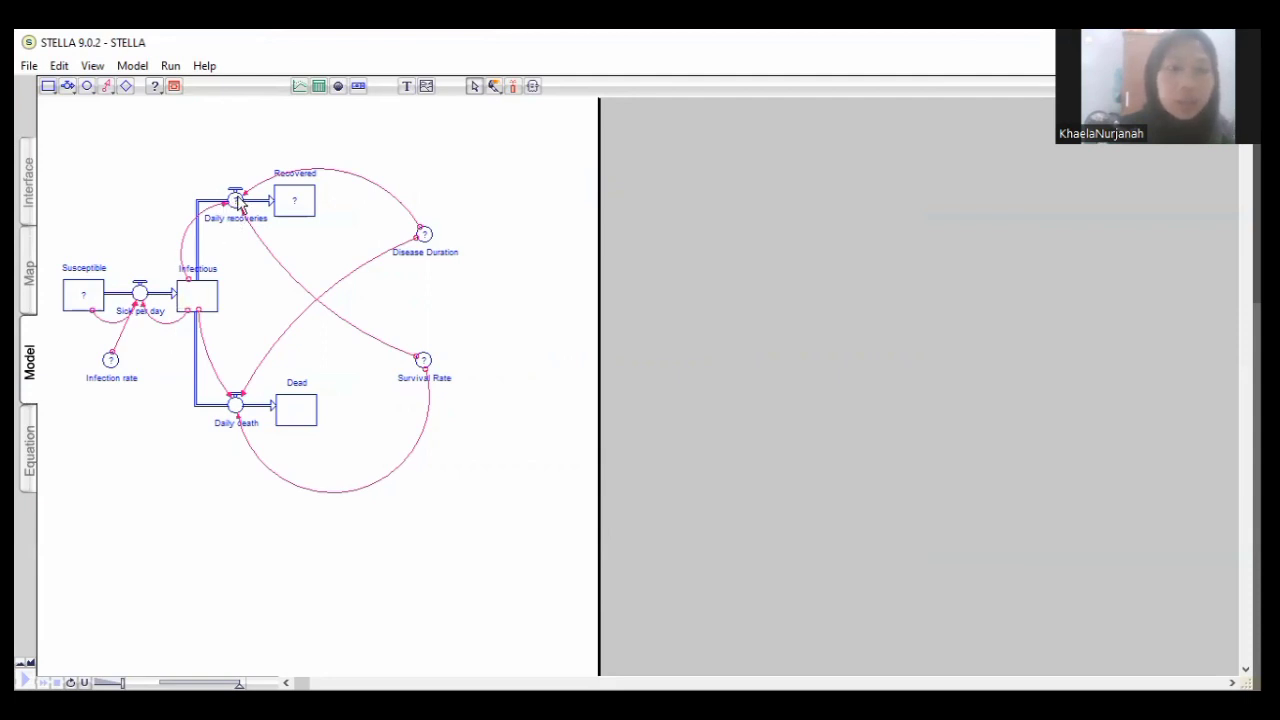
double_click(238, 201)
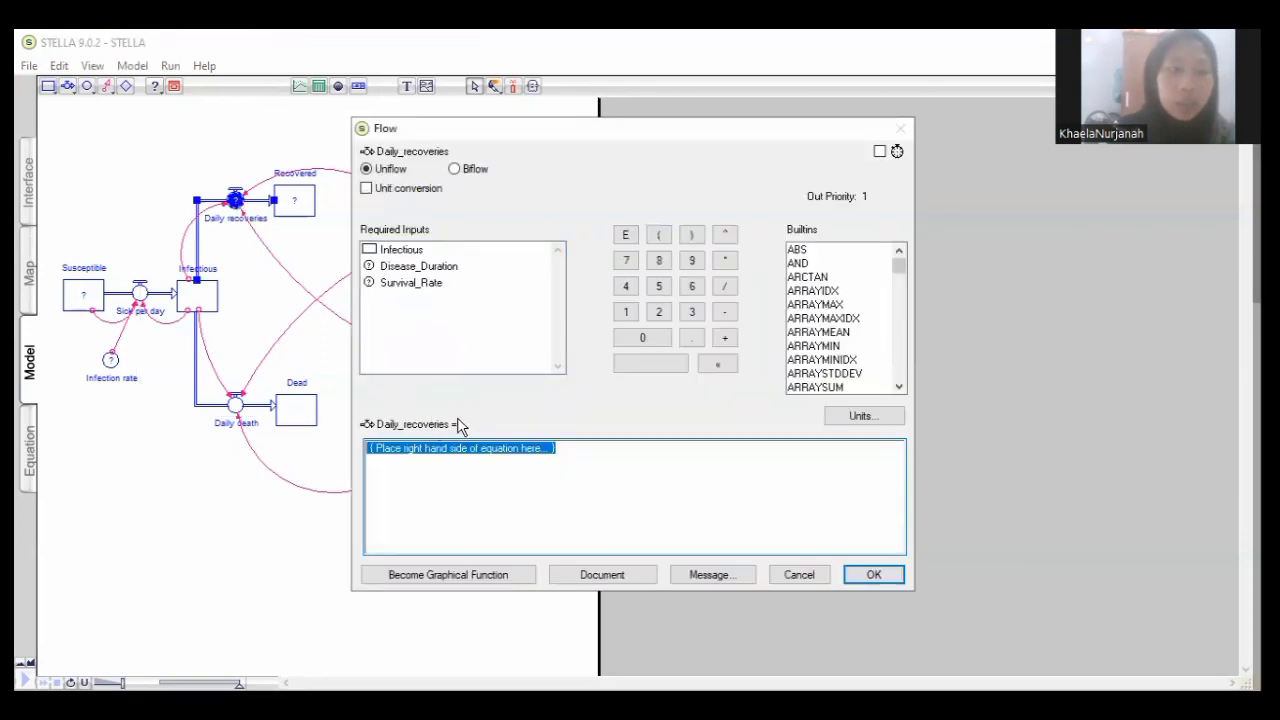
click(457, 251)
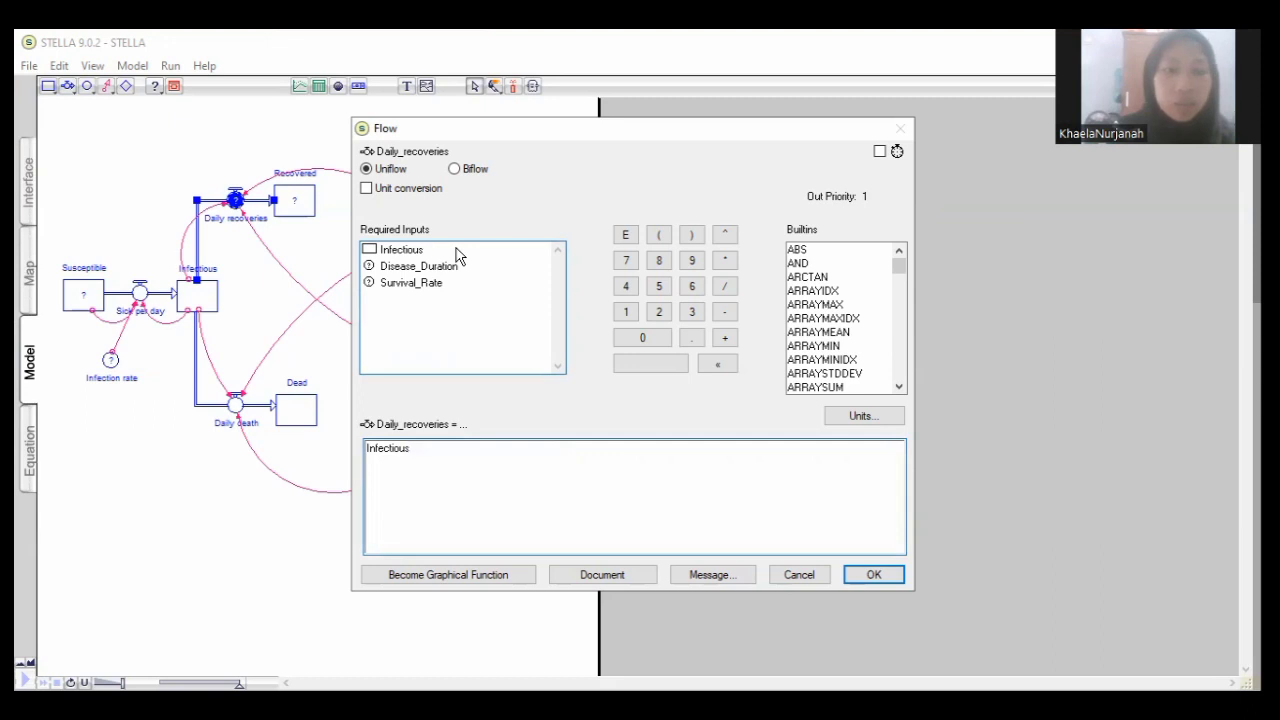
text(*)
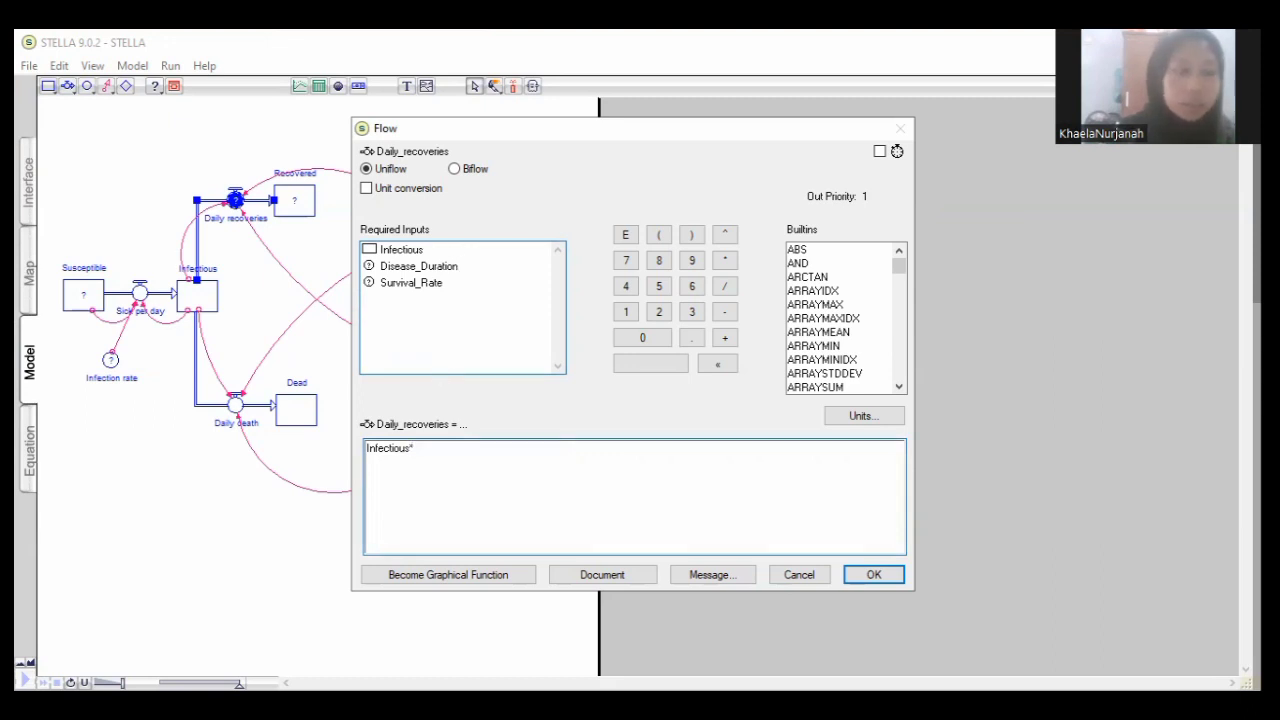
click(443, 286)
text(/)
click(449, 266)
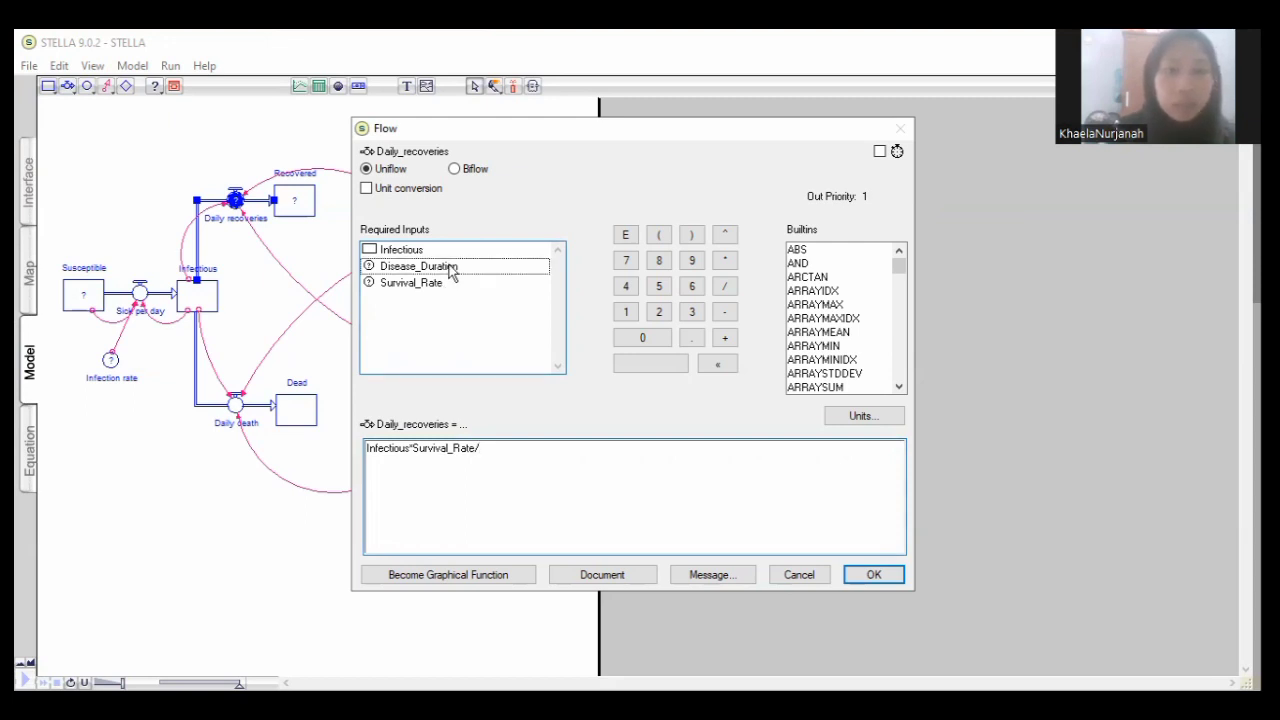
click(870, 575)
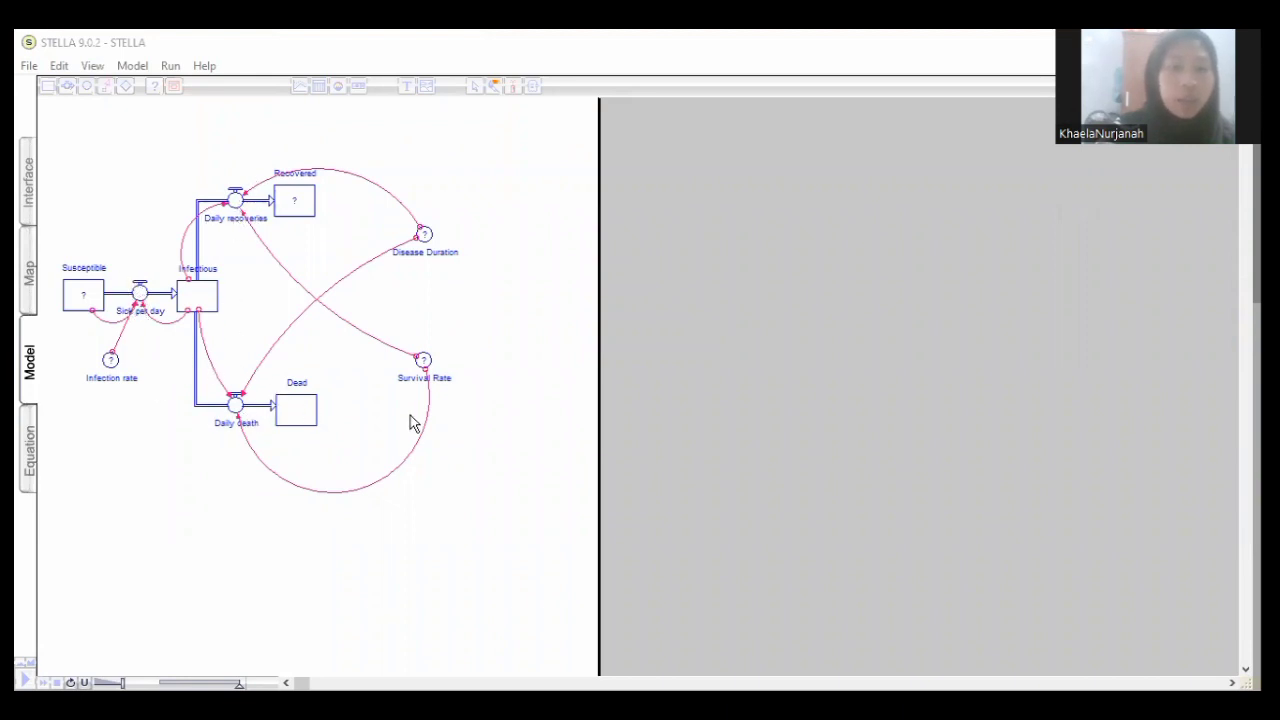
Set the Recovered stock's initial value to 0
click(297, 206)
double_click(297, 200)
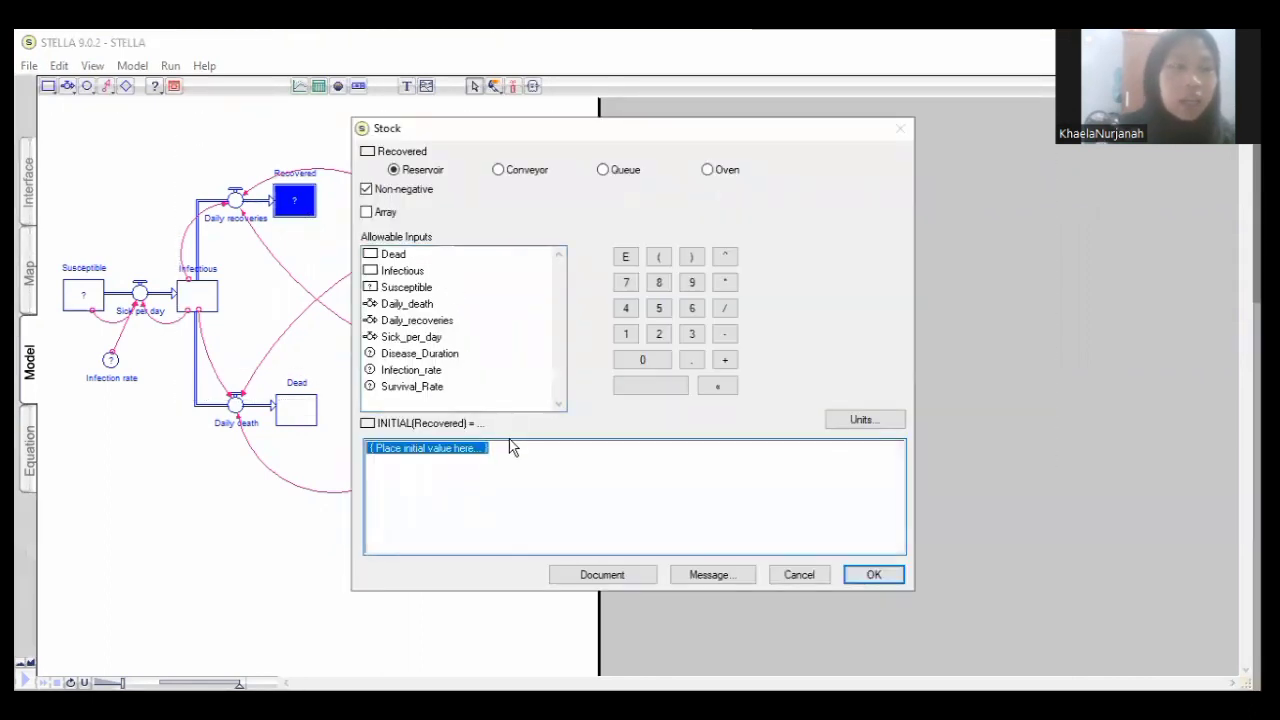
text(0)
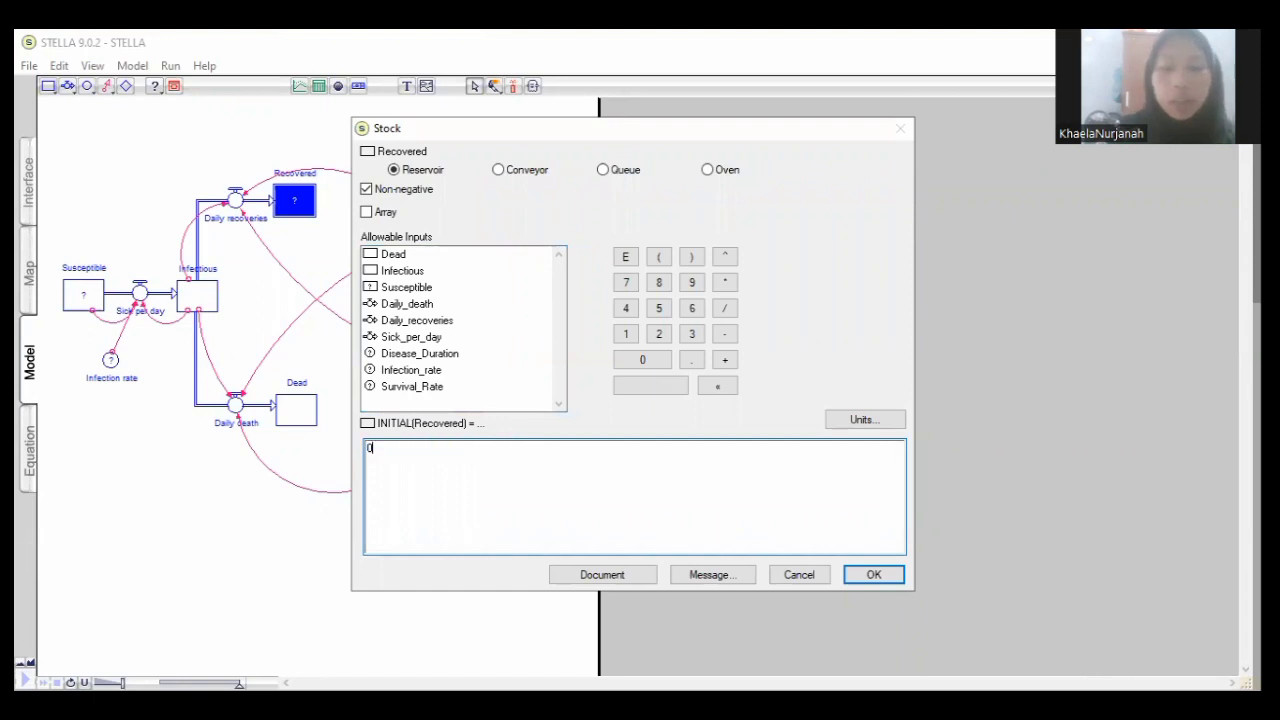
click(872, 576)
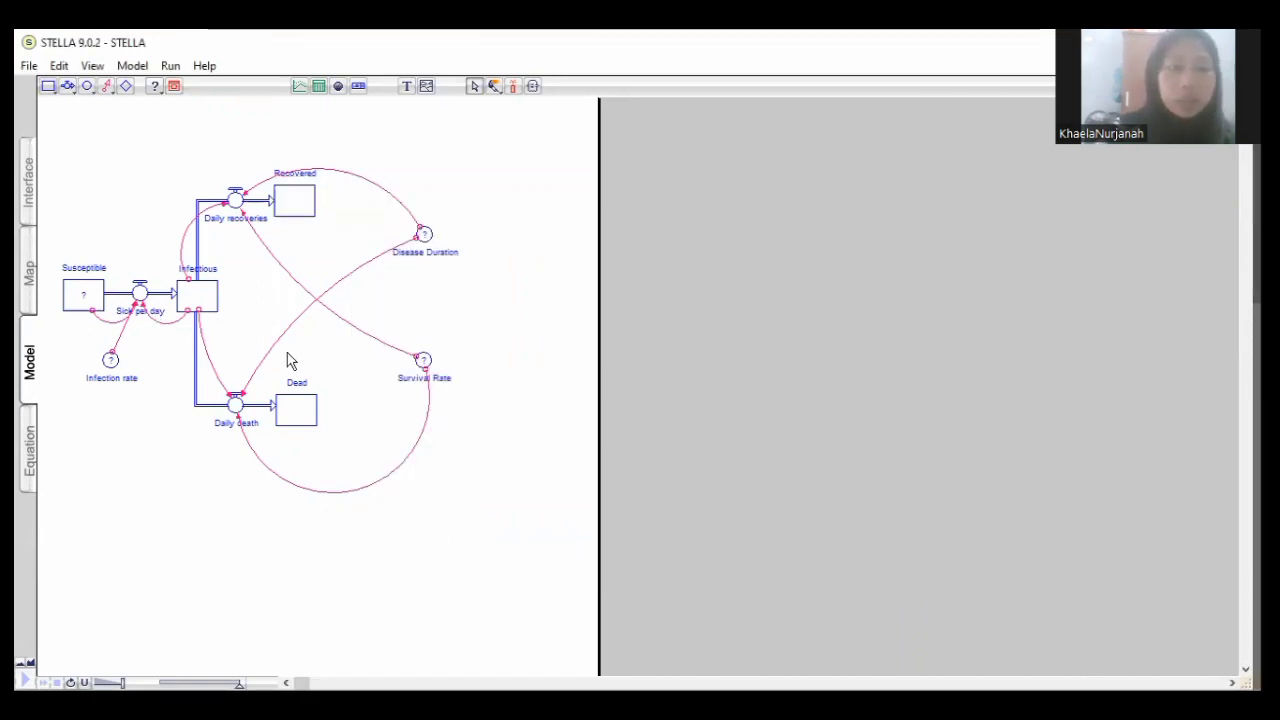
Set the Disease Duration converter's value to 5
click(424, 236)
double_click(424, 236)
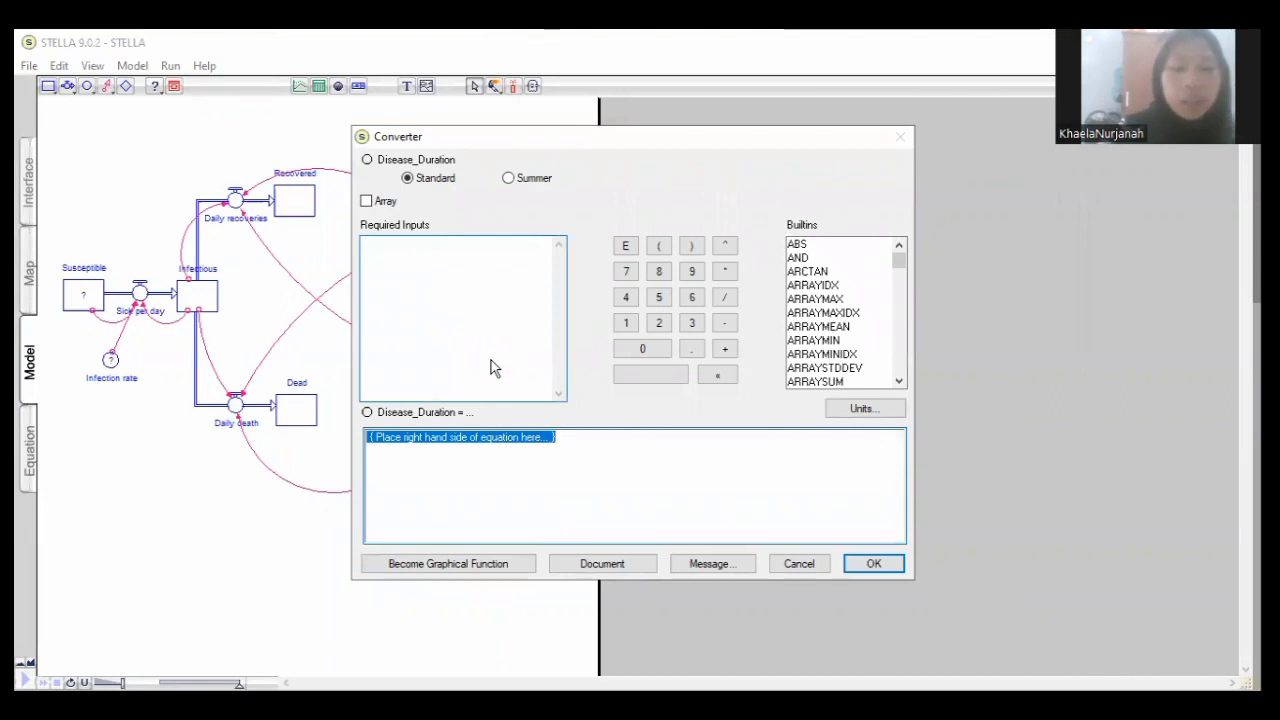
text(5)
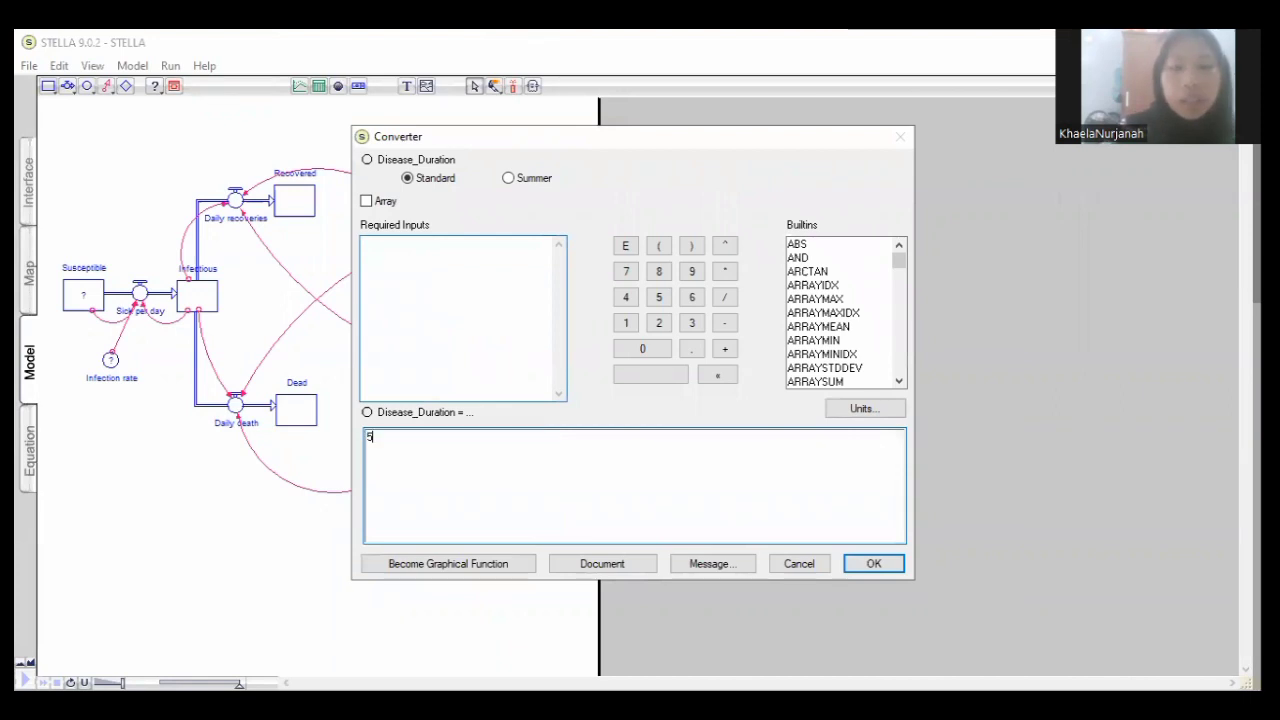
click(866, 565)
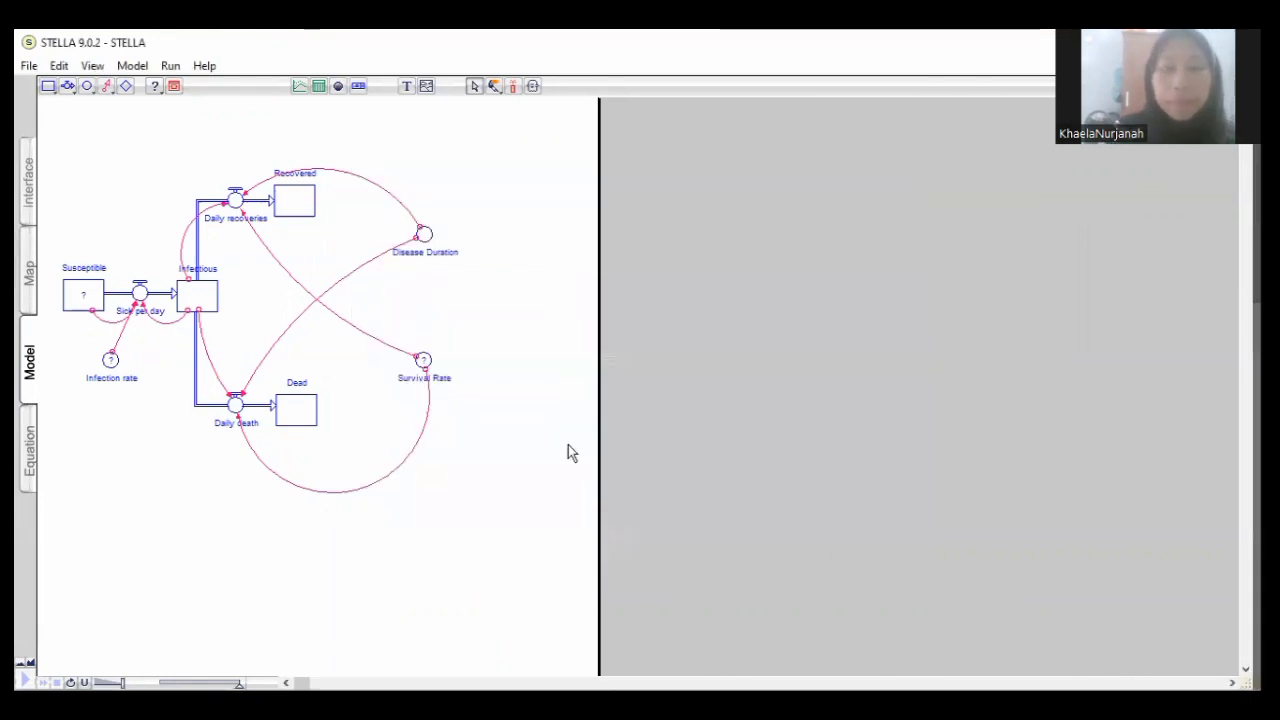
Set the Survival Rate converter's value to .70
double_click(422, 362)
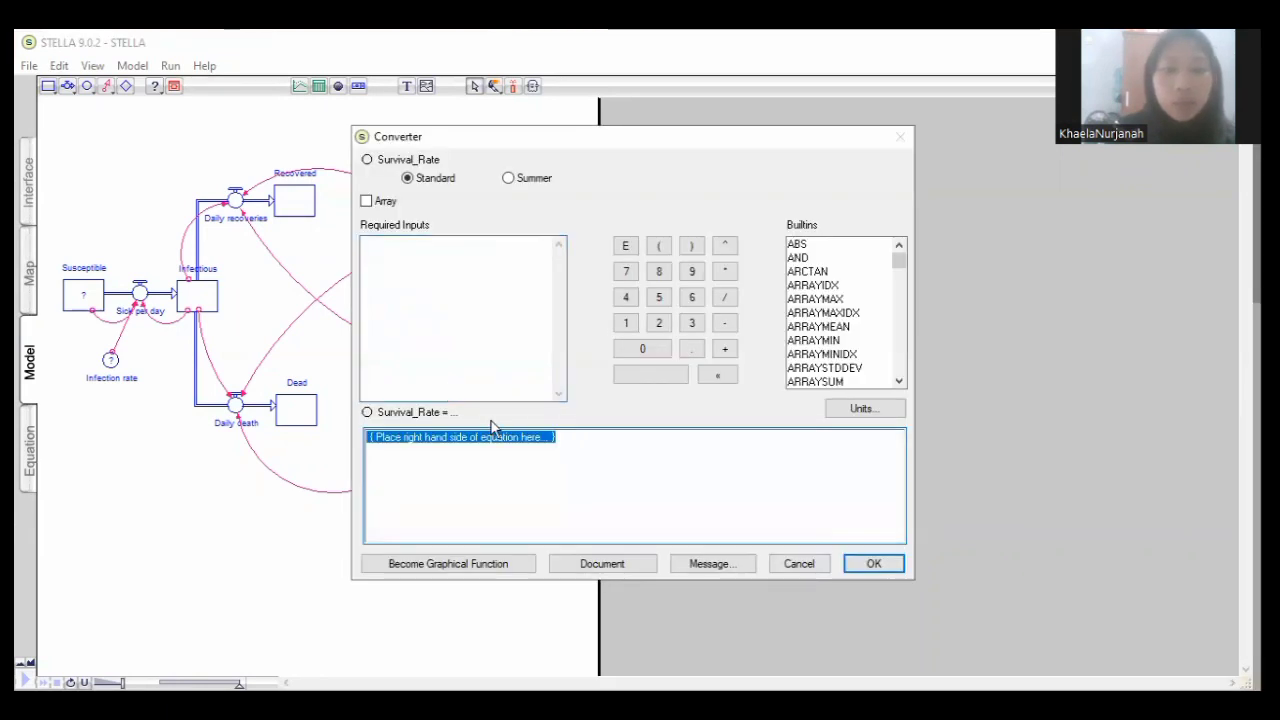
key(BackSpace)
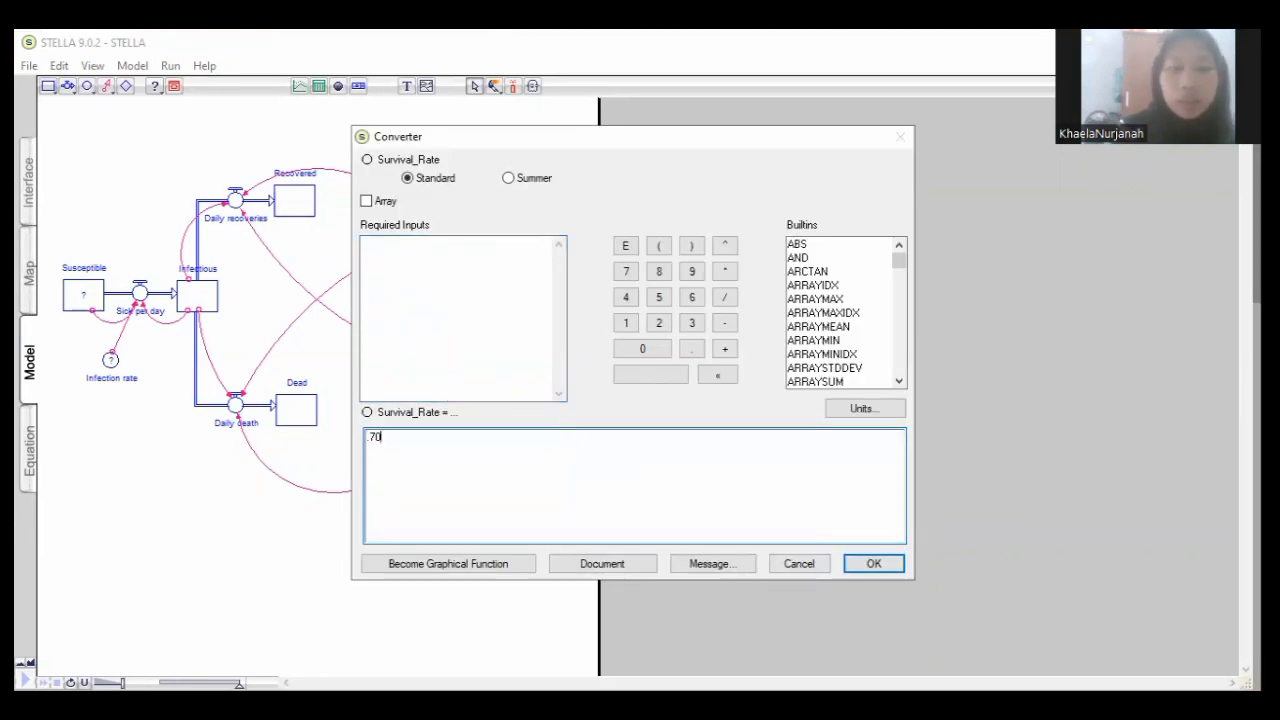
click(898, 568)
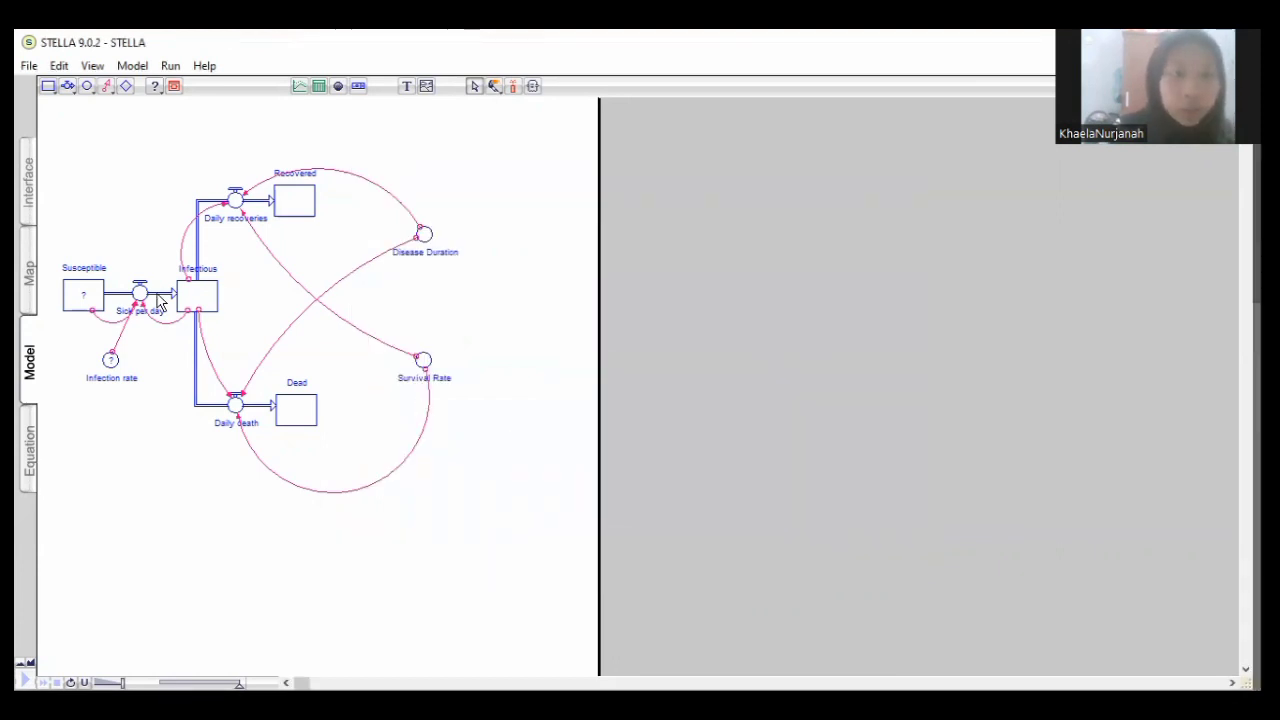
Set the Infection rate converter's value to .0015
double_click(109, 360)
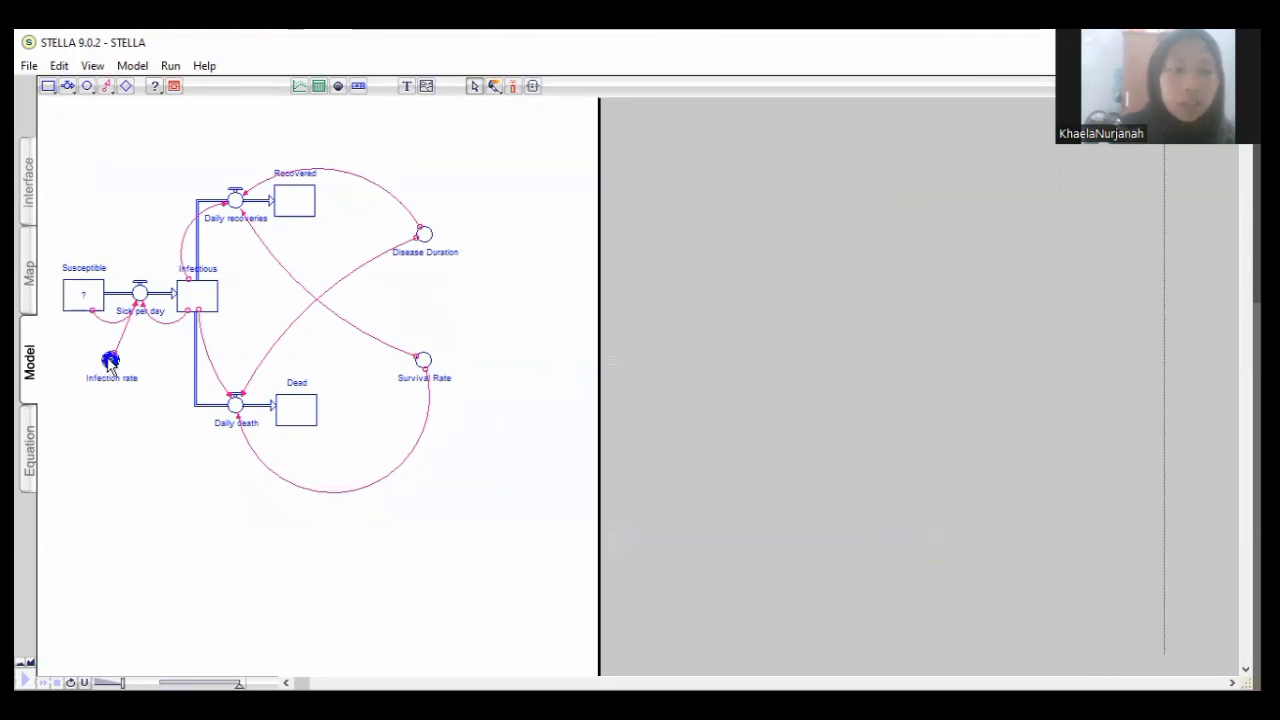
text(.0015)
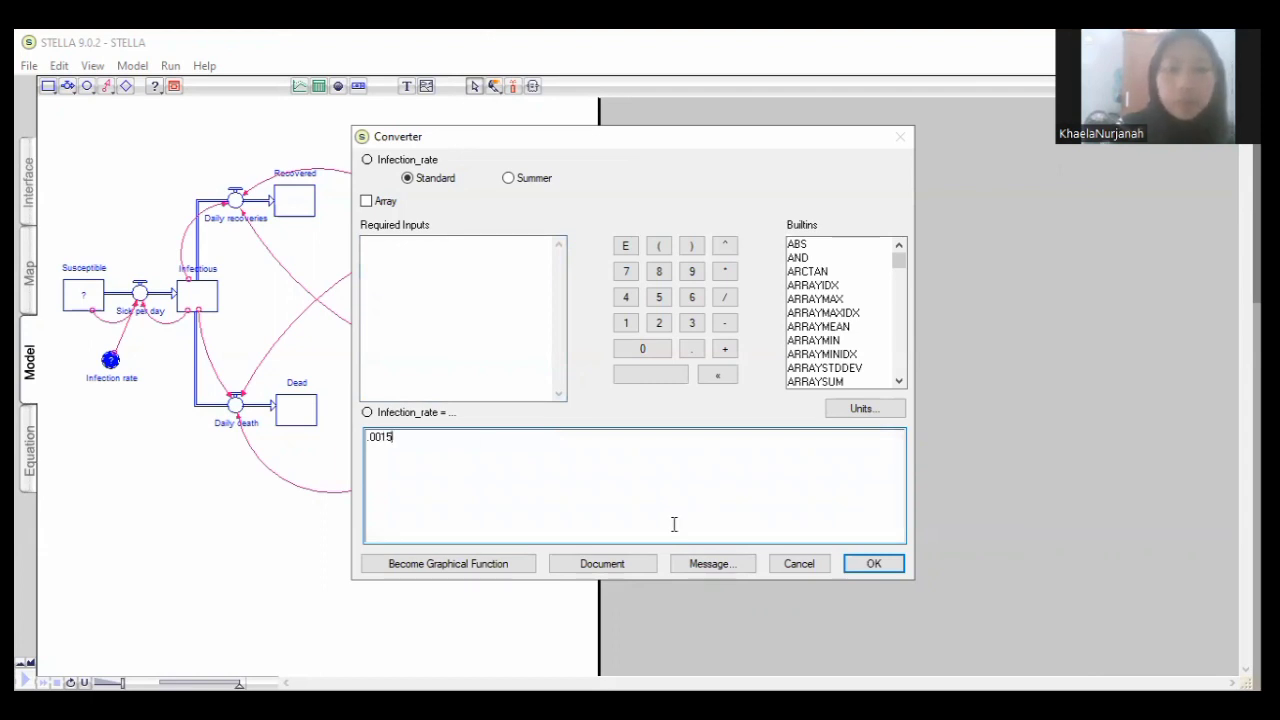
click(872, 565)
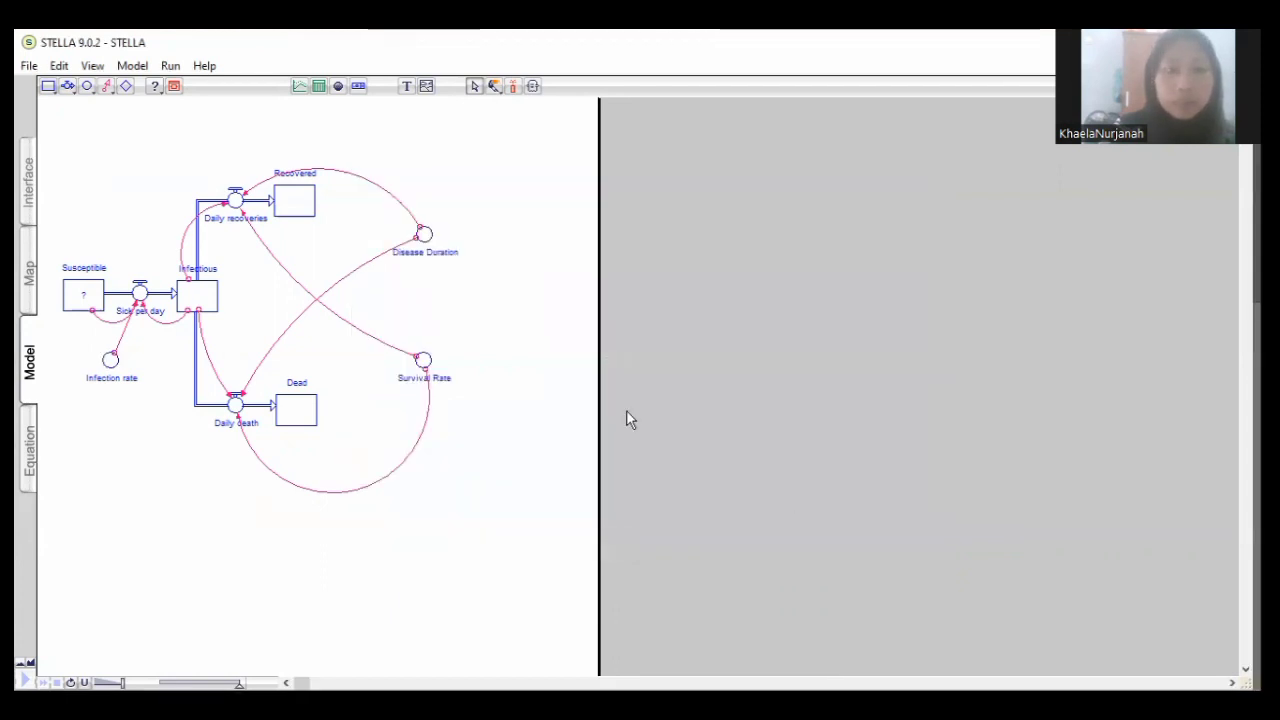
Set the Susceptible stock's initial value to 999
click(87, 305)
double_click(87, 305)
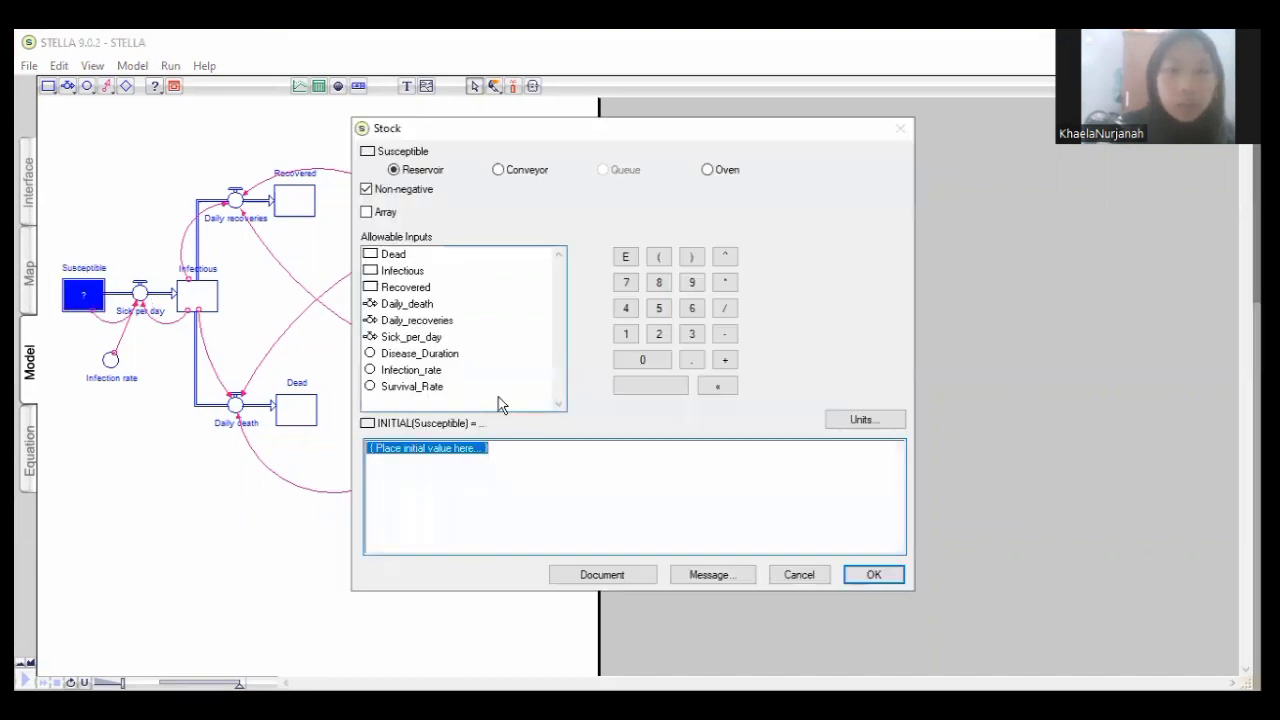
text(999)
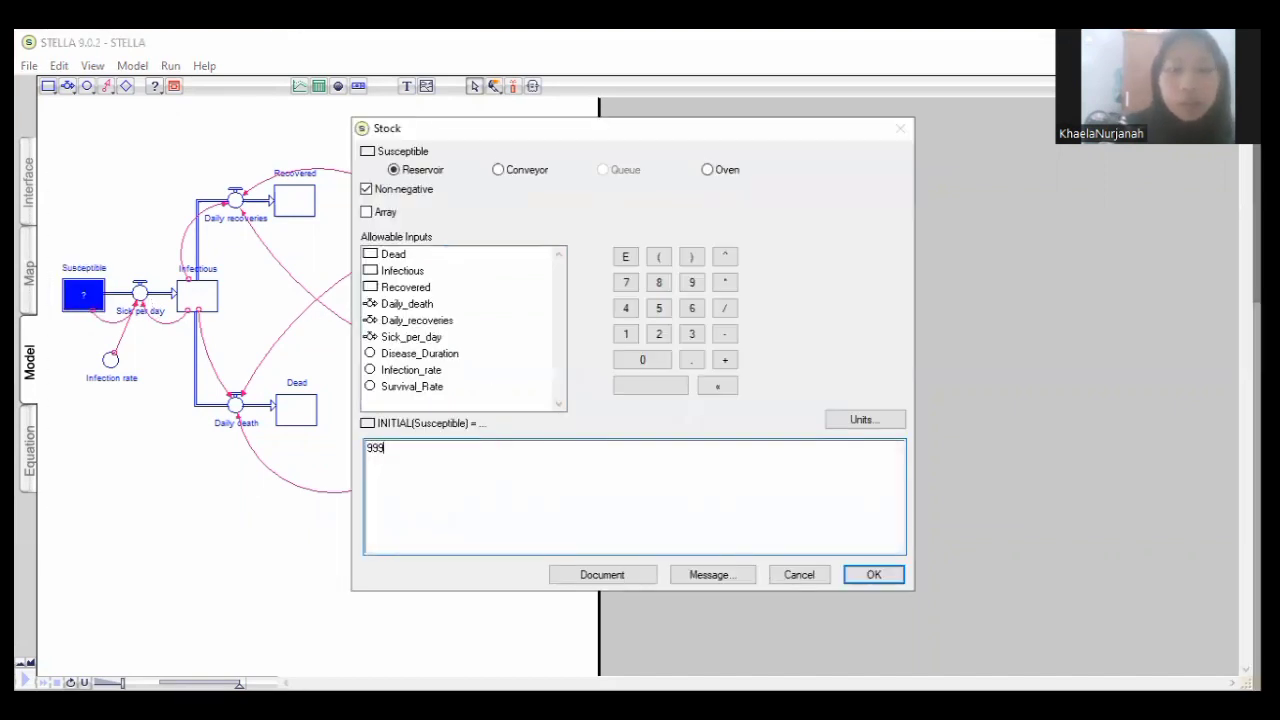
click(862, 575)
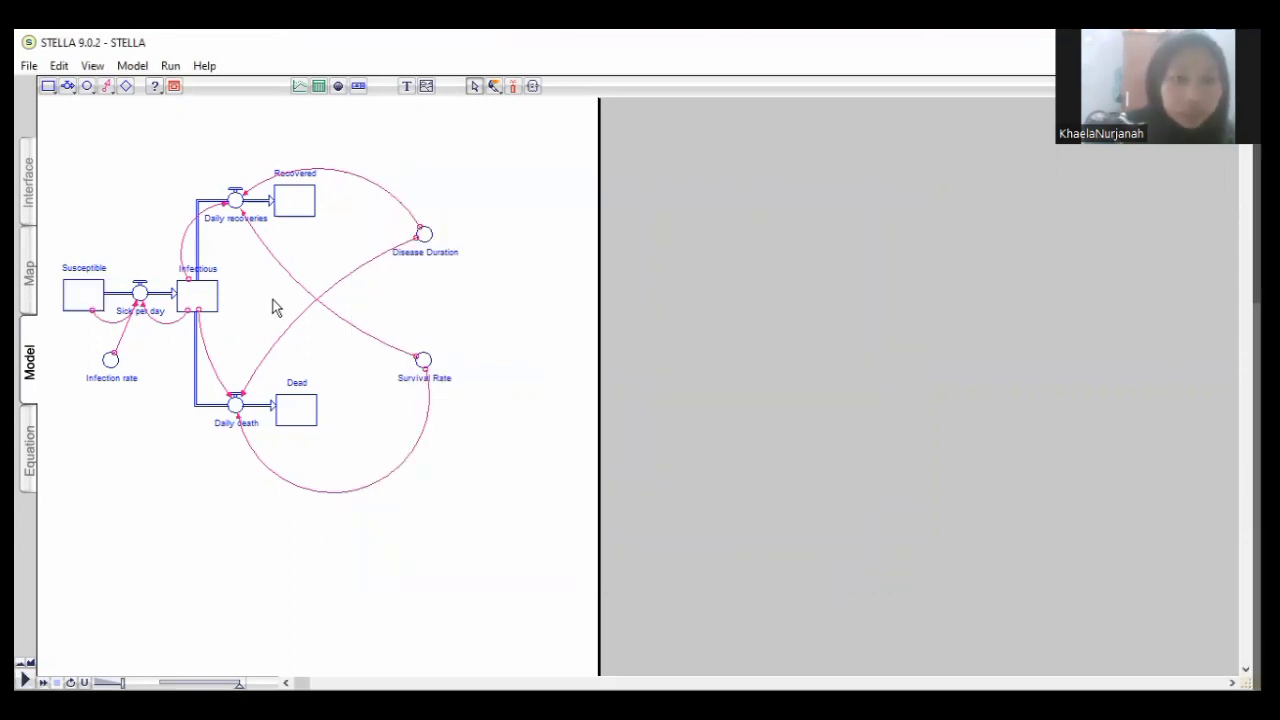
Run the simulation and review the model's equations in the Equation view before returning to the Model view
click(171, 66)
click(193, 88)
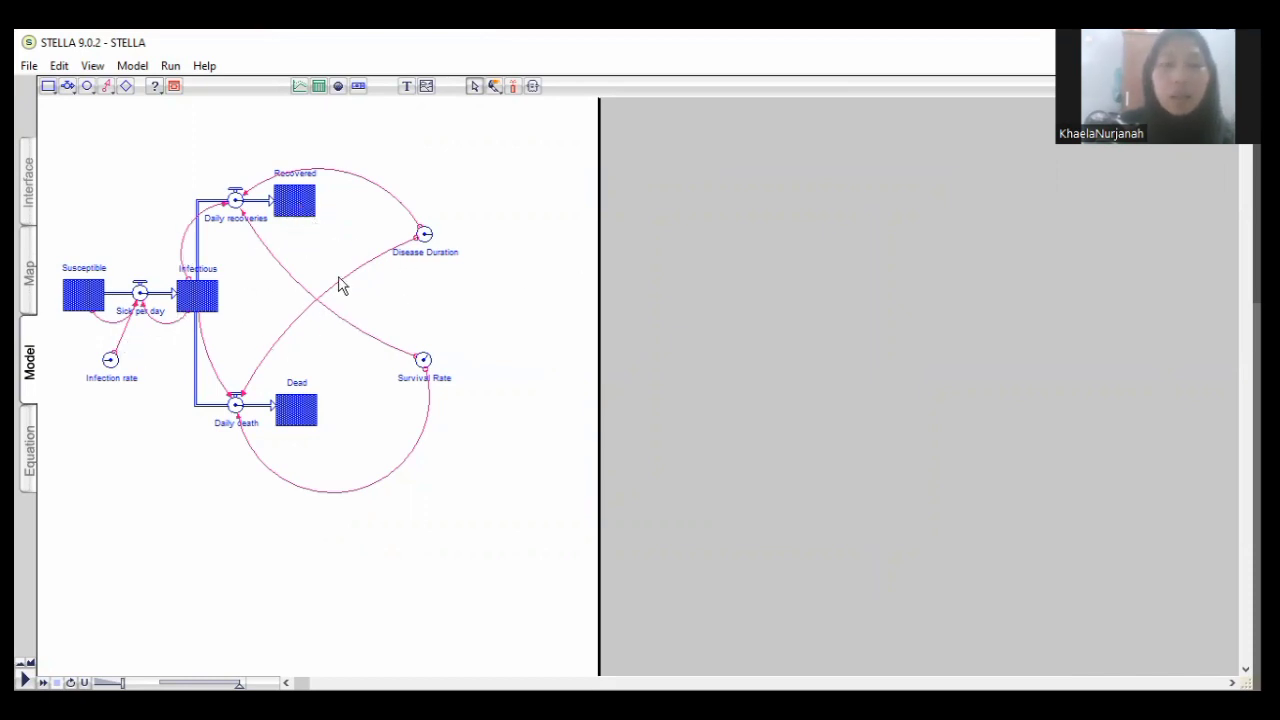
click(30, 438)
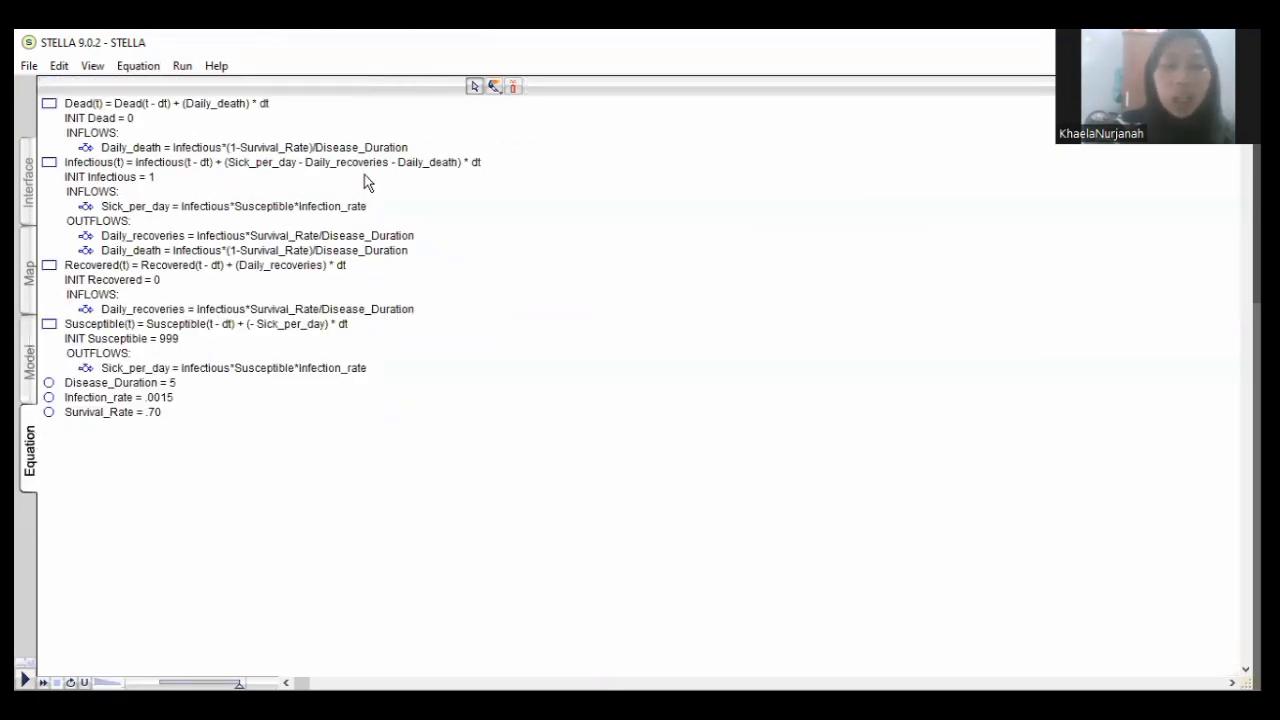
click(32, 362)
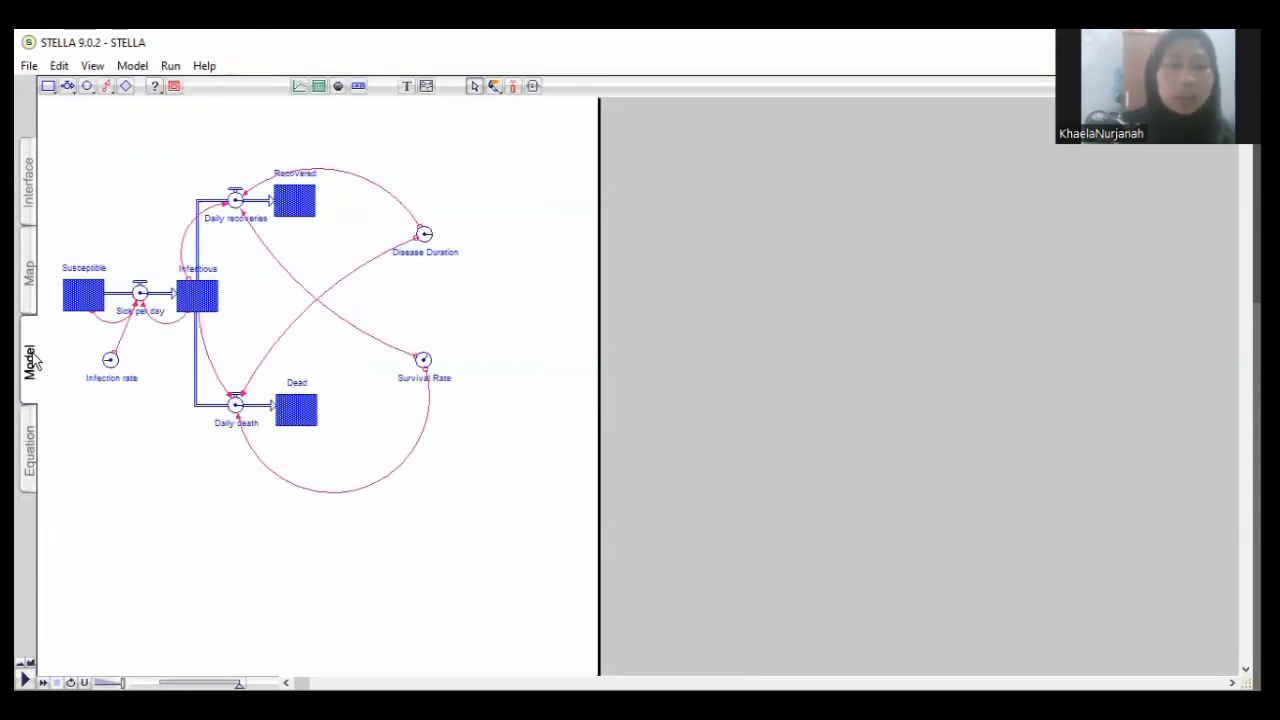
mouse_move(218, 278)
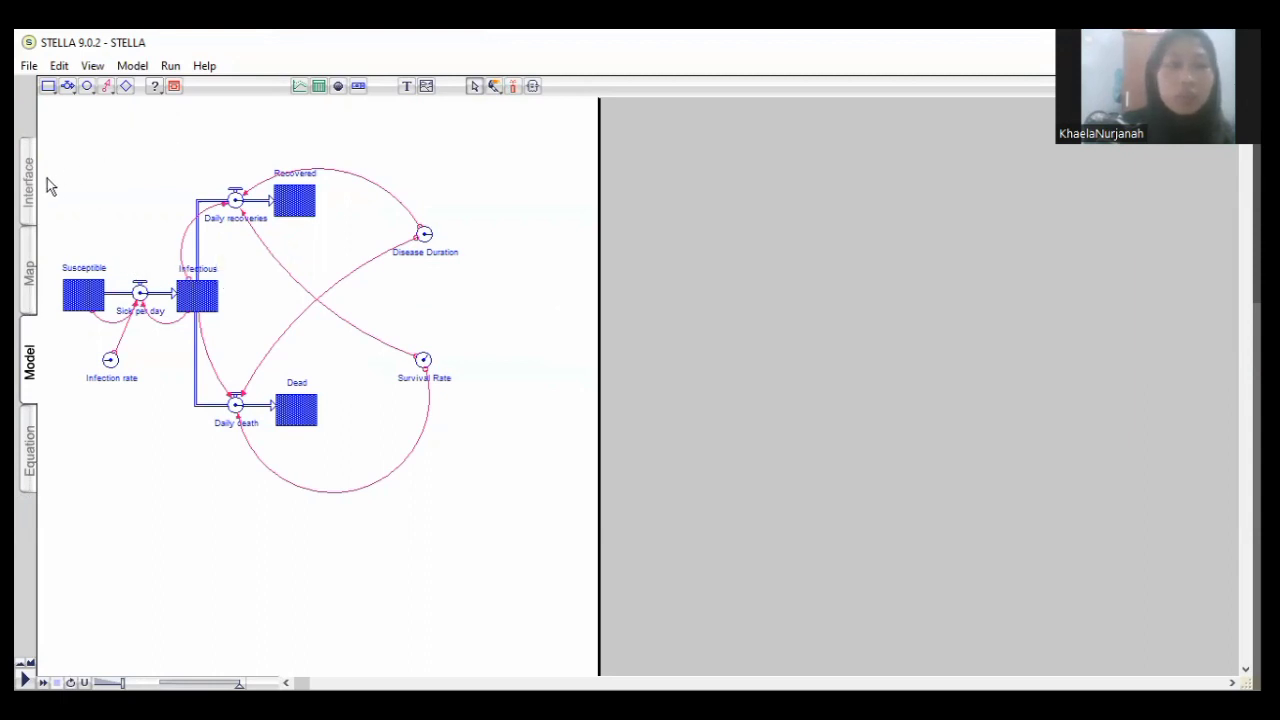
Switch to the Interface view, place a graph on the blank page and pin it there
click(30, 185)
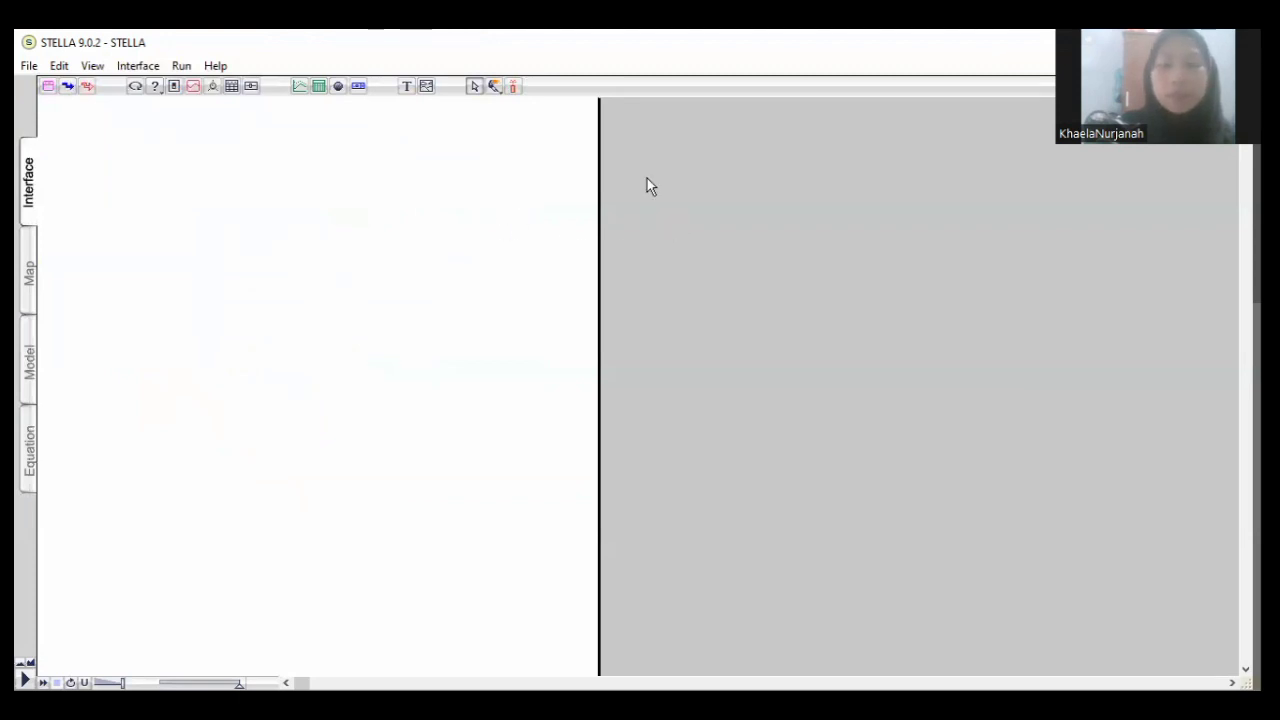
click(301, 86)
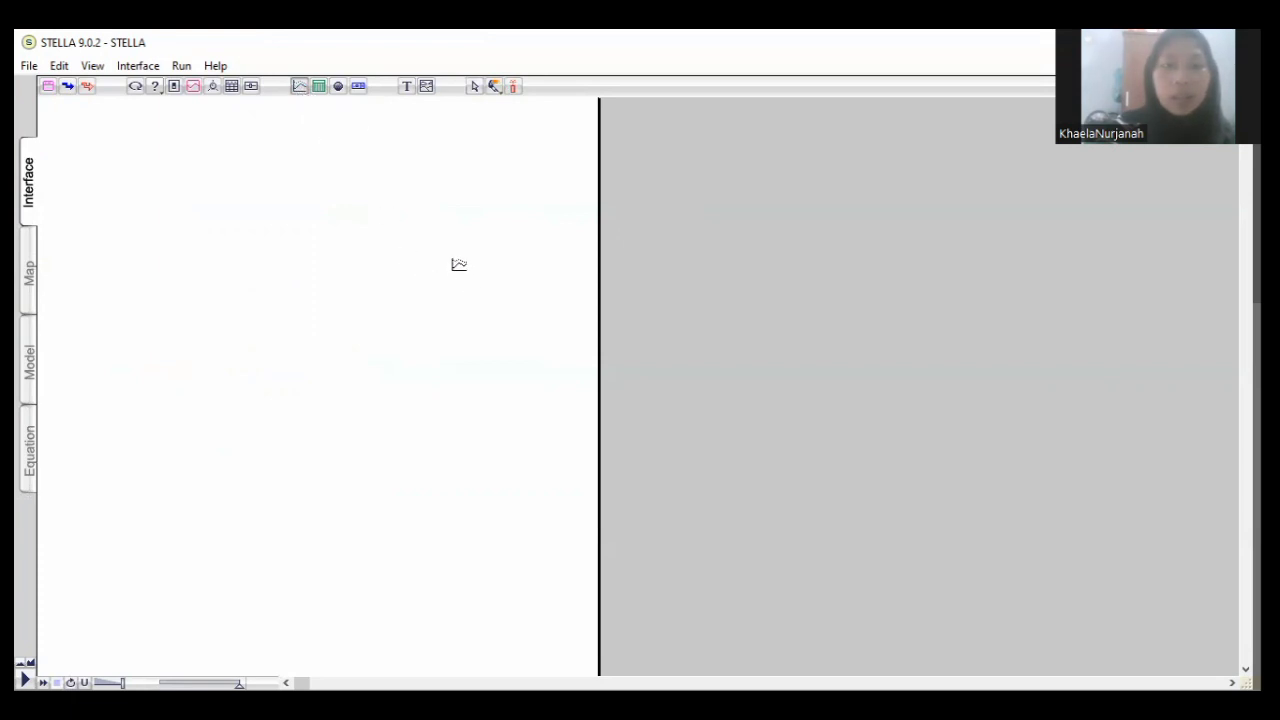
click(471, 264)
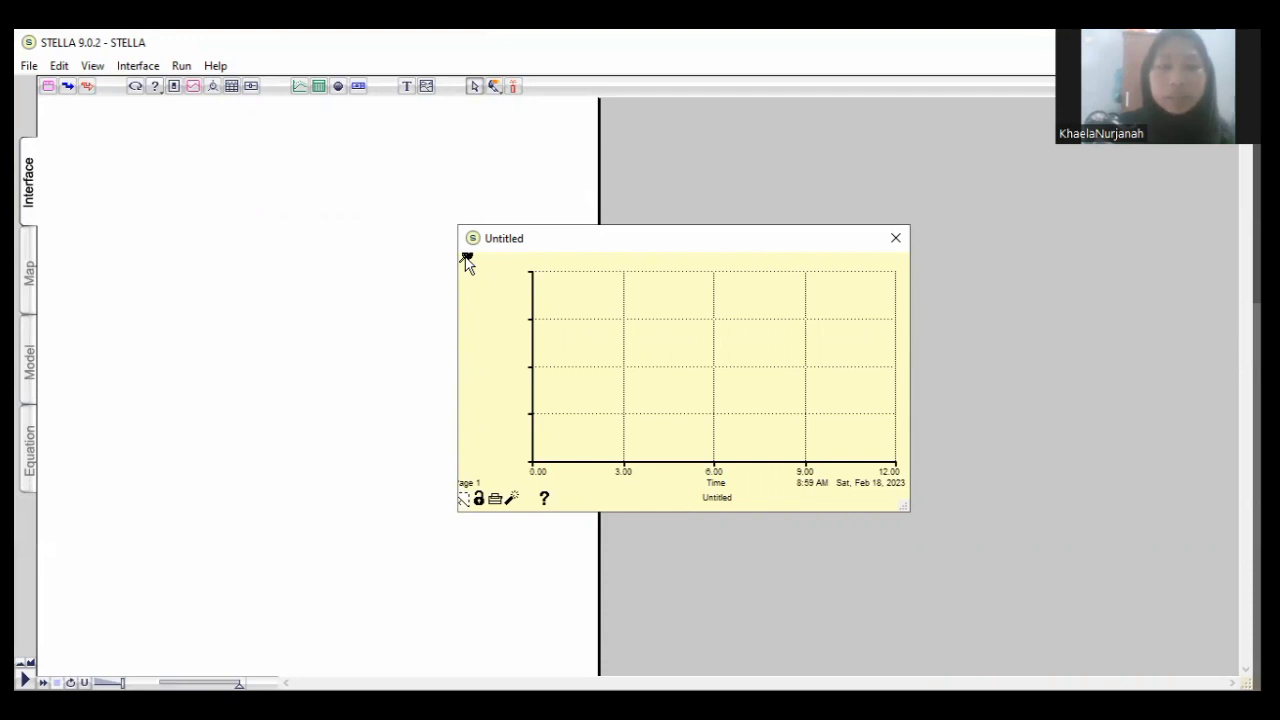
click(466, 259)
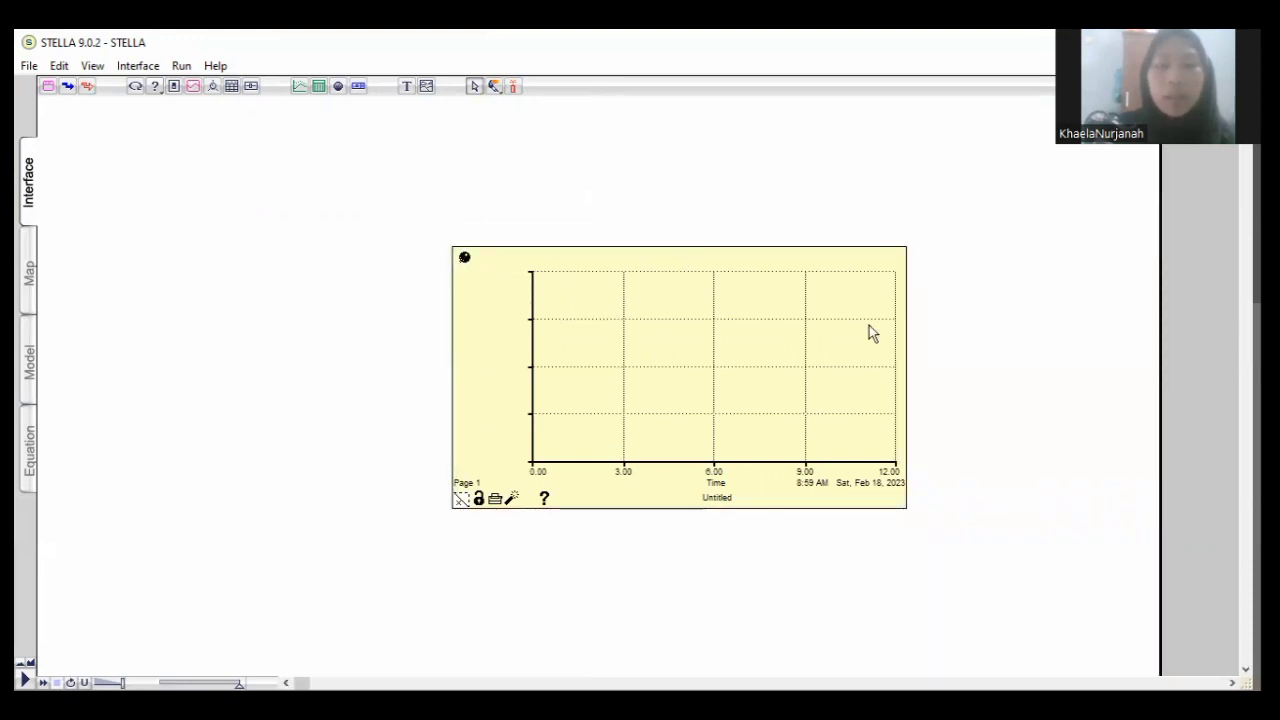
Define the graph as a time series plotting the stocks Dead, Infectious, Susceptible and Recovered, in that order
double_click(579, 302)
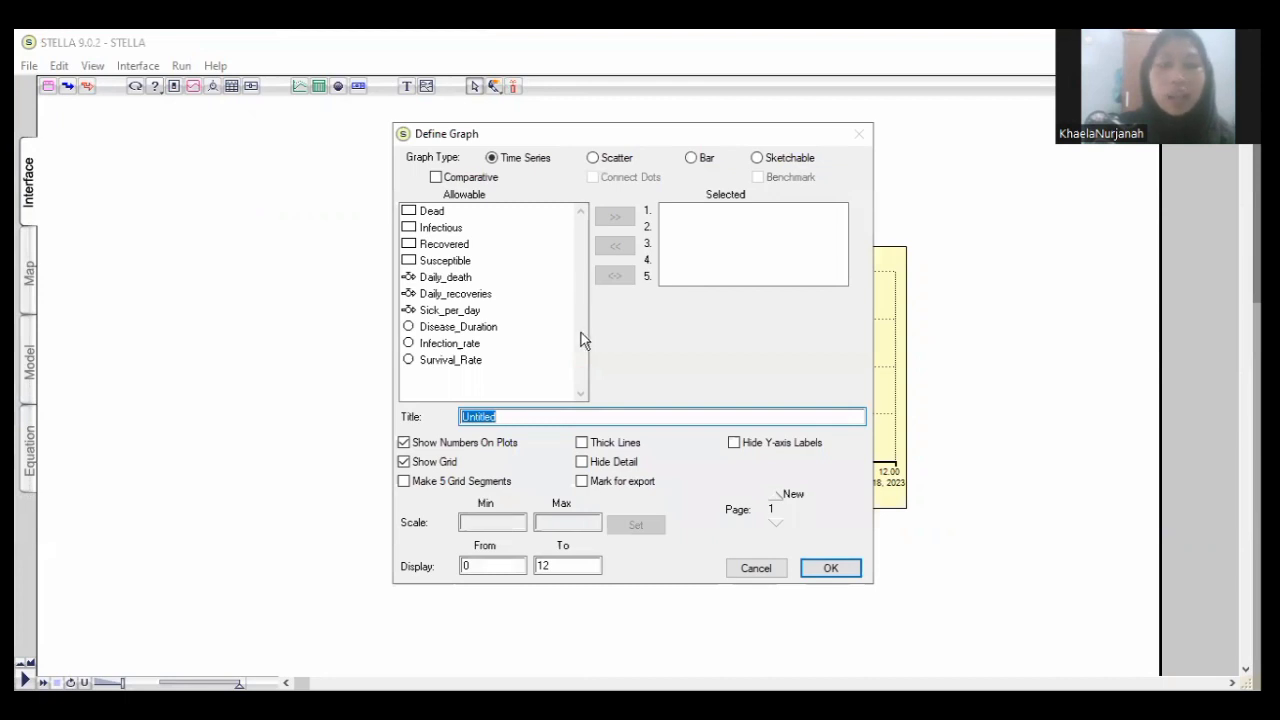
click(493, 213)
click(613, 220)
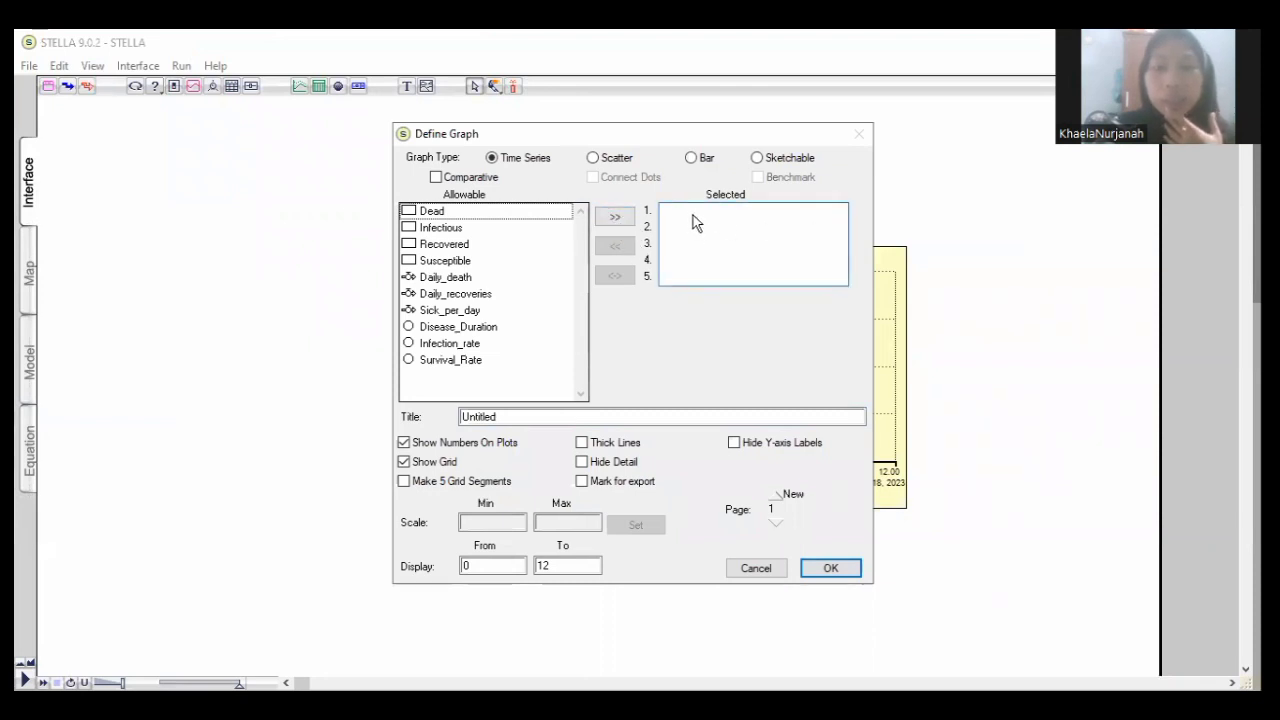
click(614, 220)
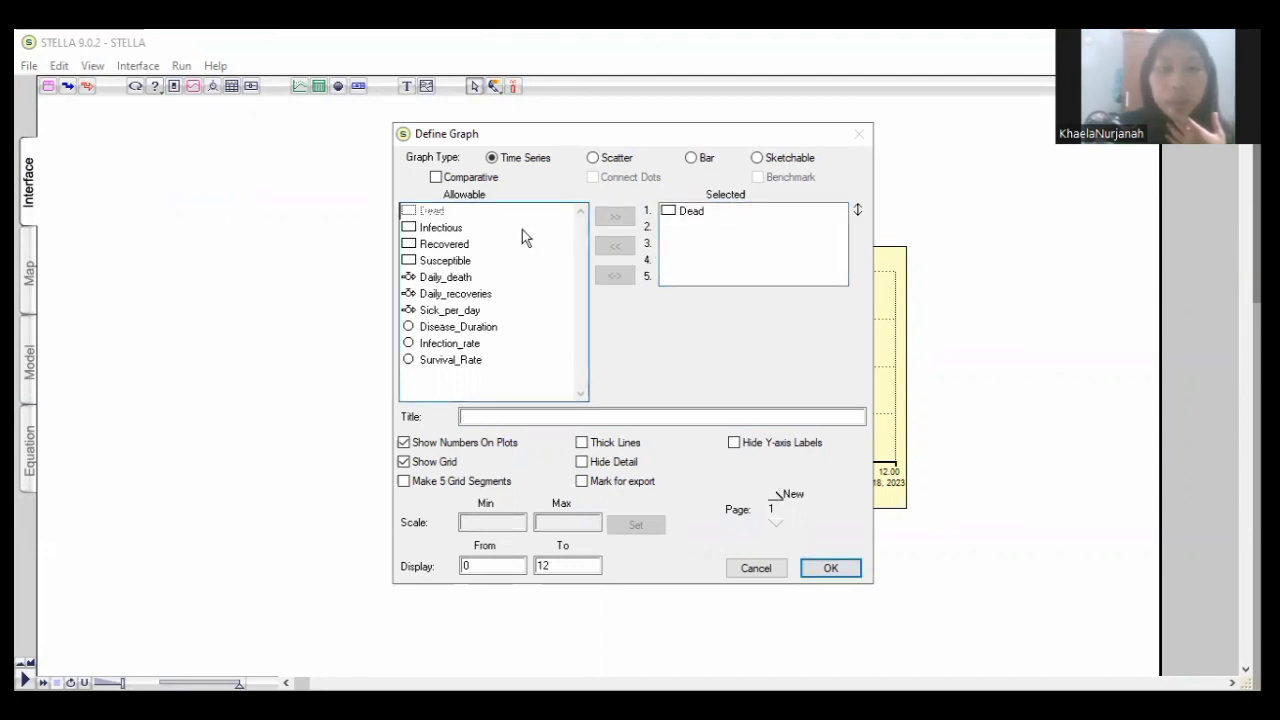
click(522, 228)
click(614, 220)
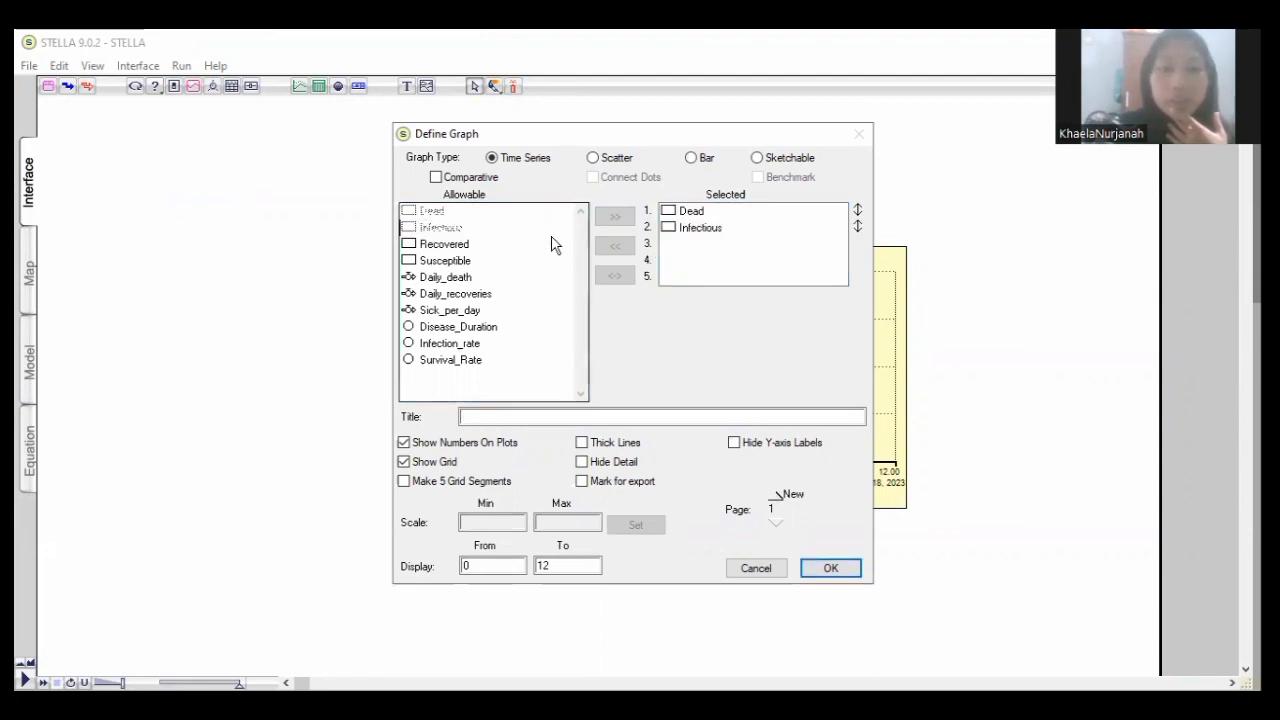
click(509, 264)
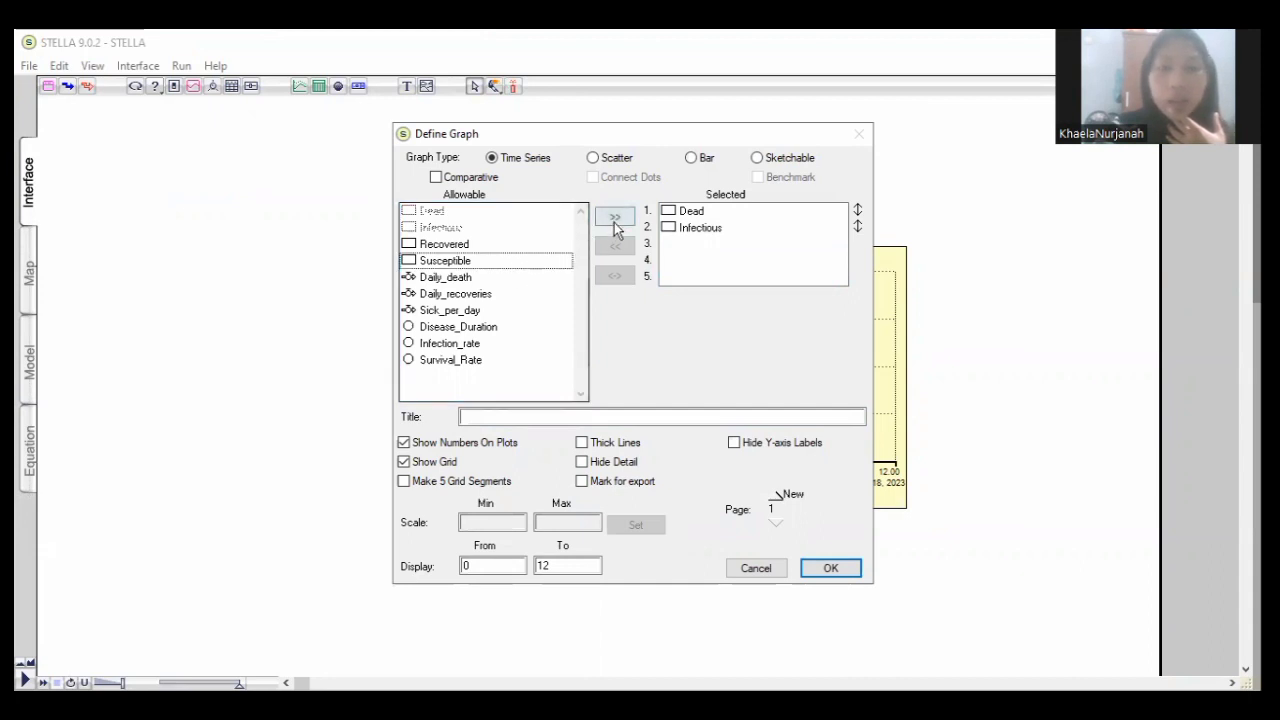
click(614, 222)
click(489, 247)
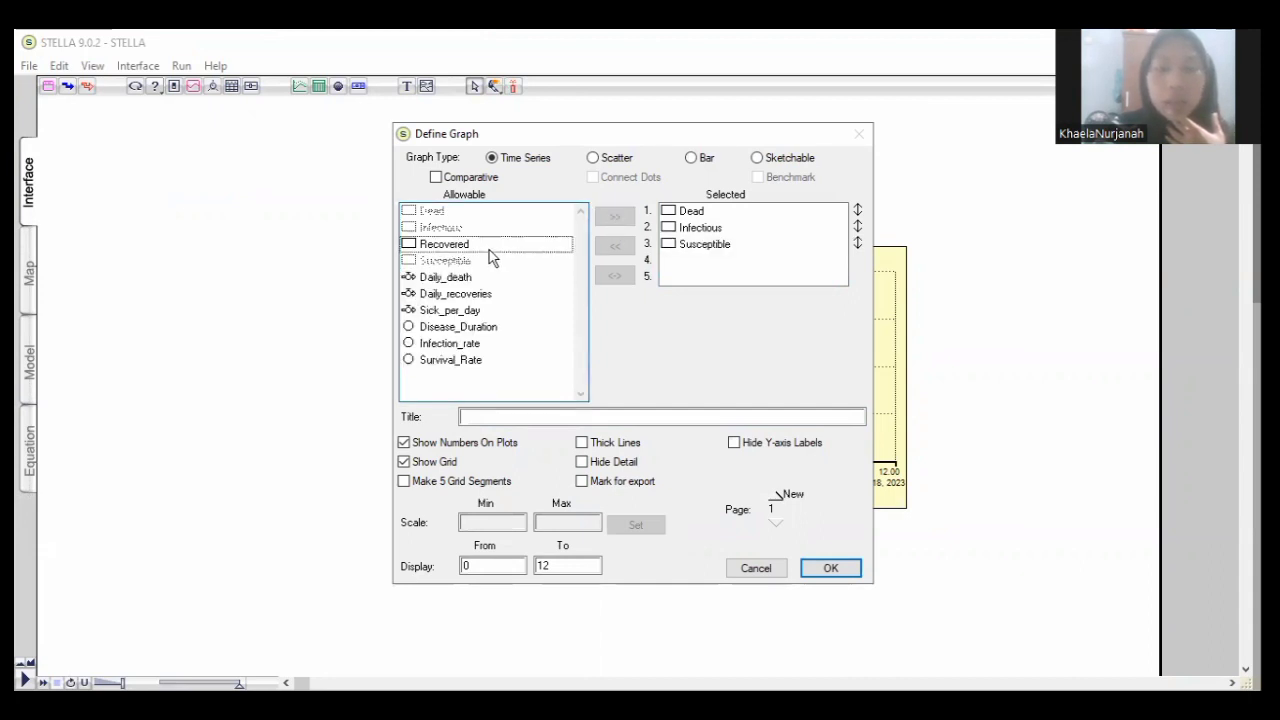
click(616, 220)
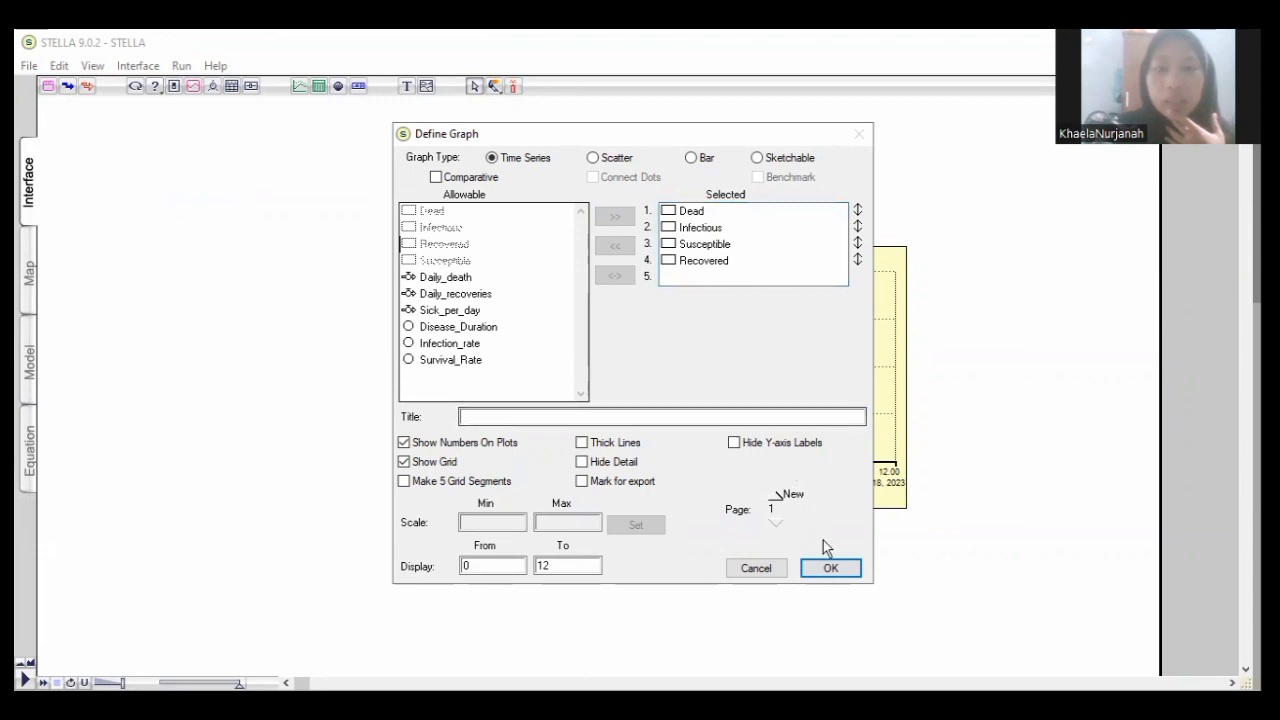
click(830, 568)
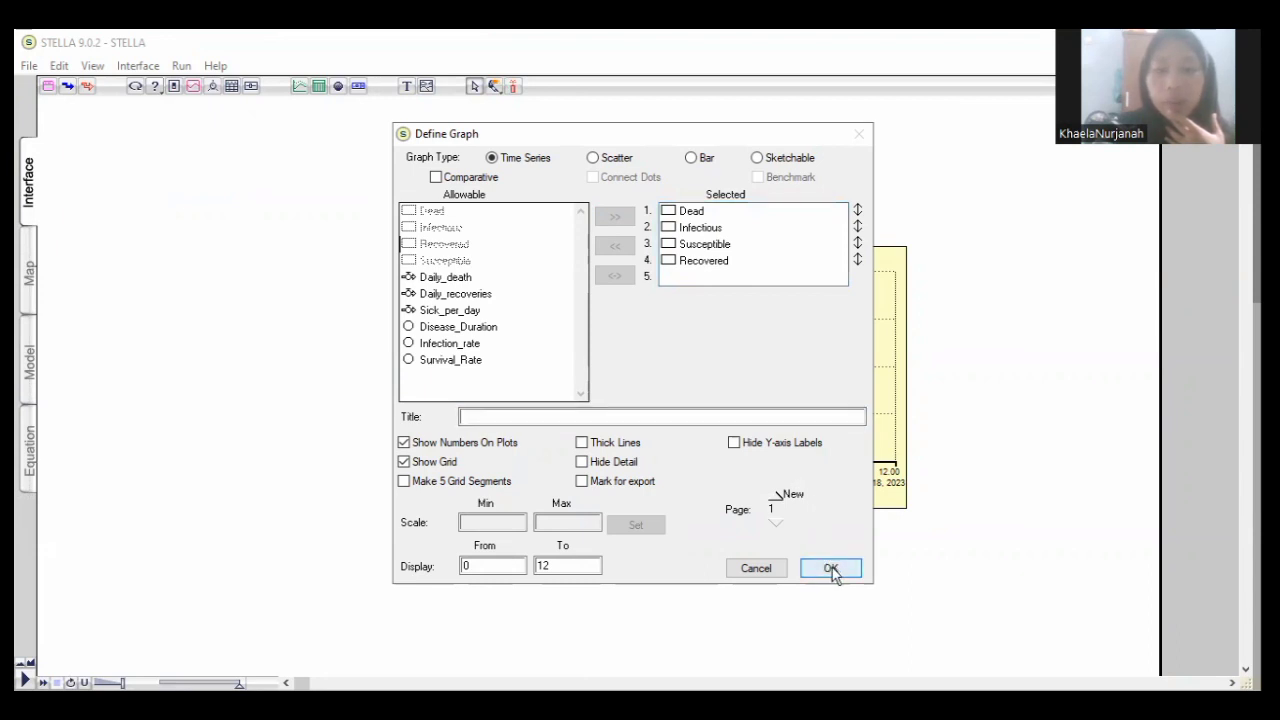
click(832, 570)
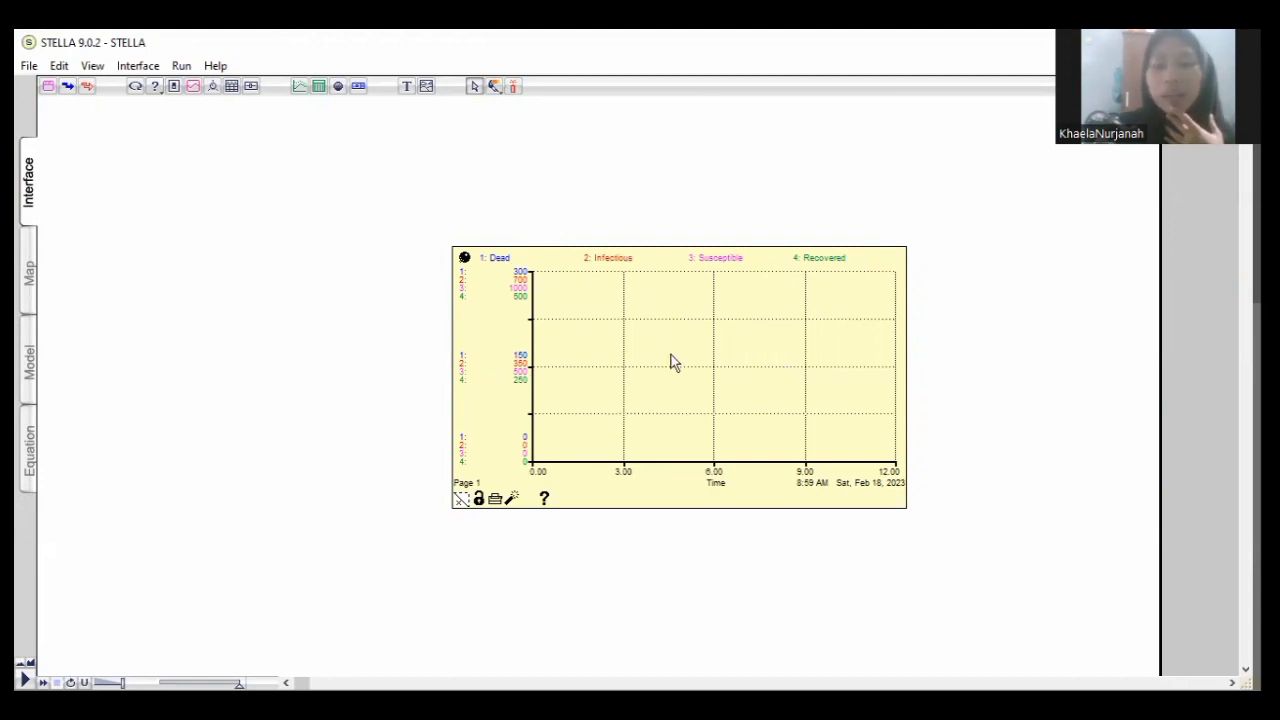
Run the simulation to plot the stock curves, and check the diagram in the Map view before returning to the Interface view
click(178, 67)
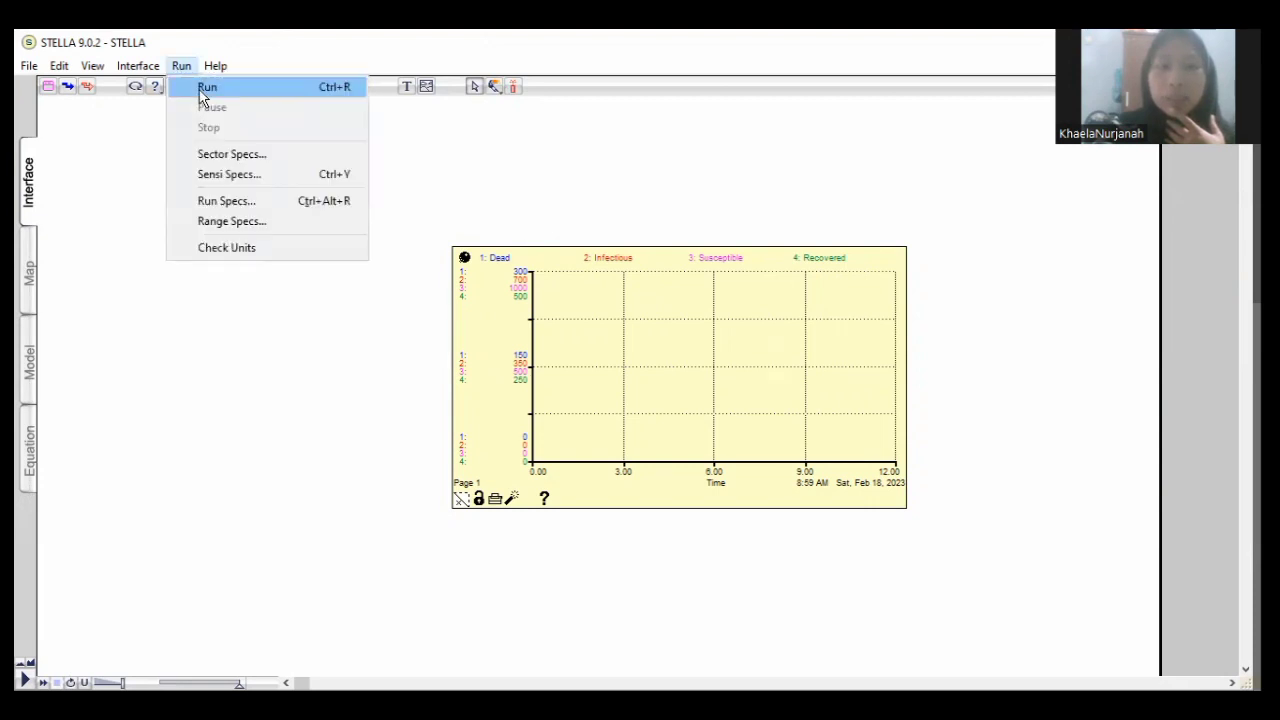
click(205, 88)
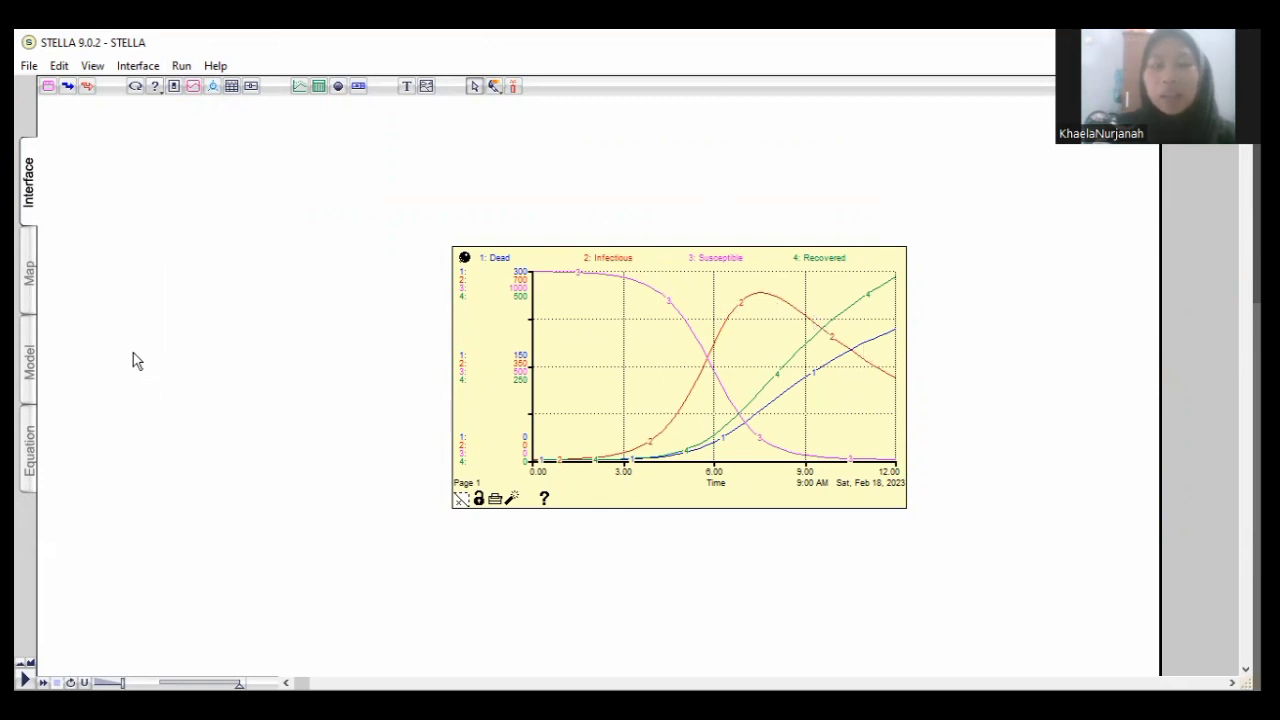
click(30, 275)
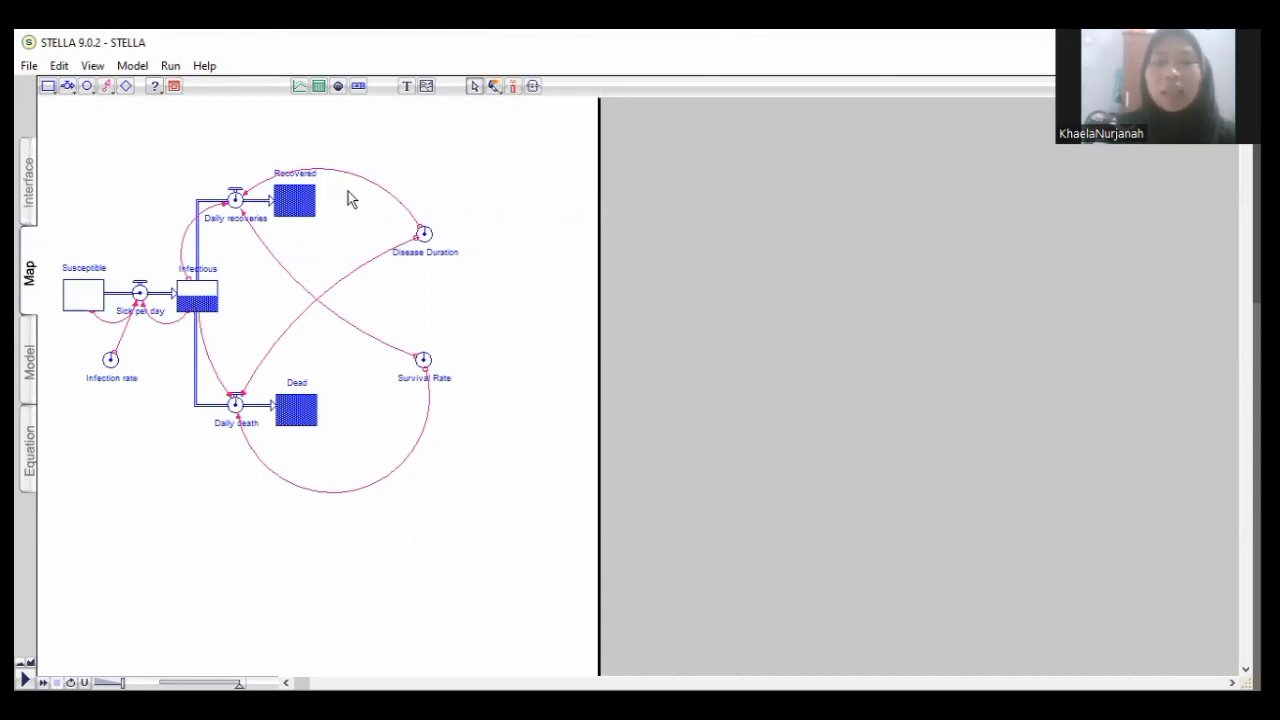
click(29, 190)
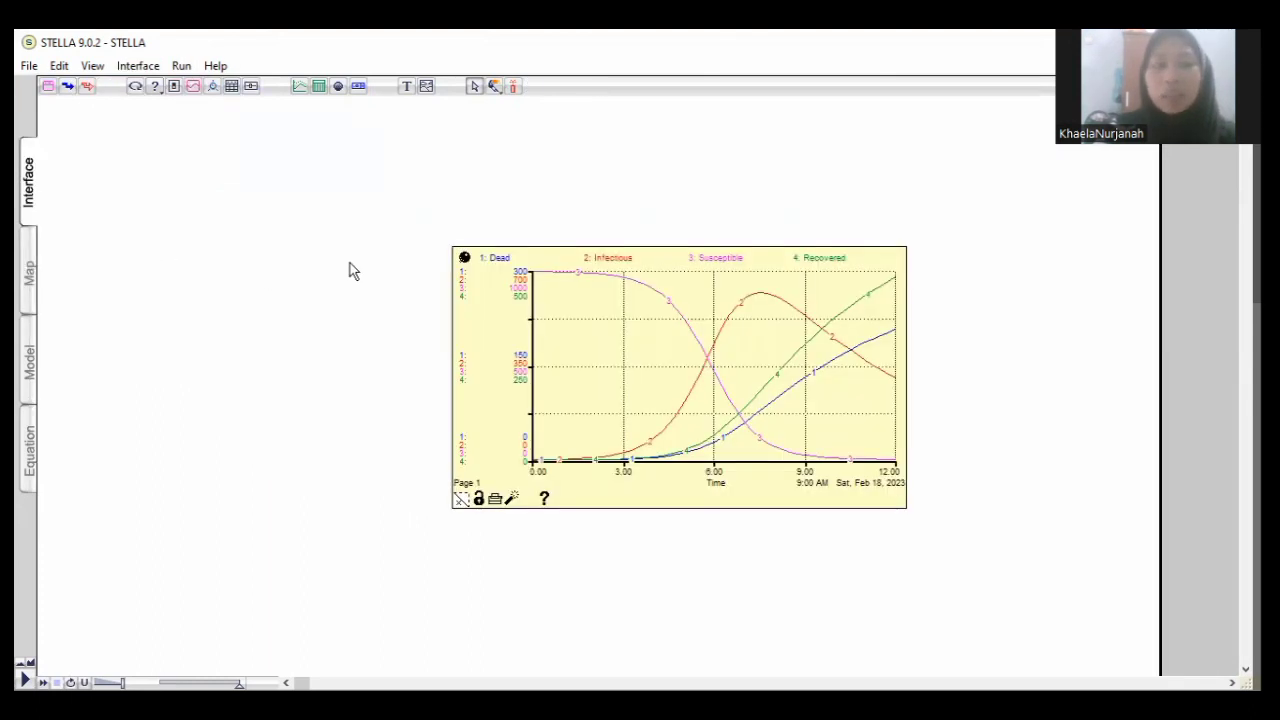